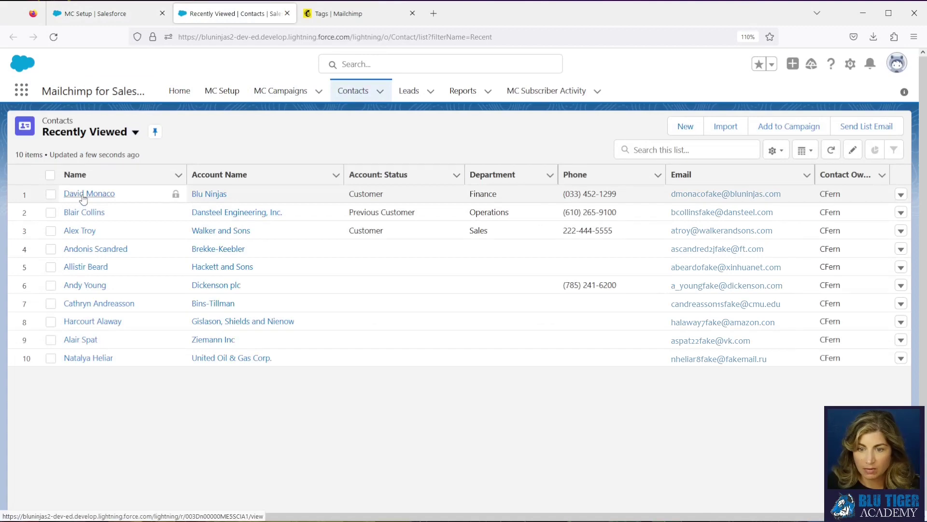
- Open the Blu Ninjas contact from the recently viewed contacts and examine the Contact Status and Inactive Reason options
click(83, 196)
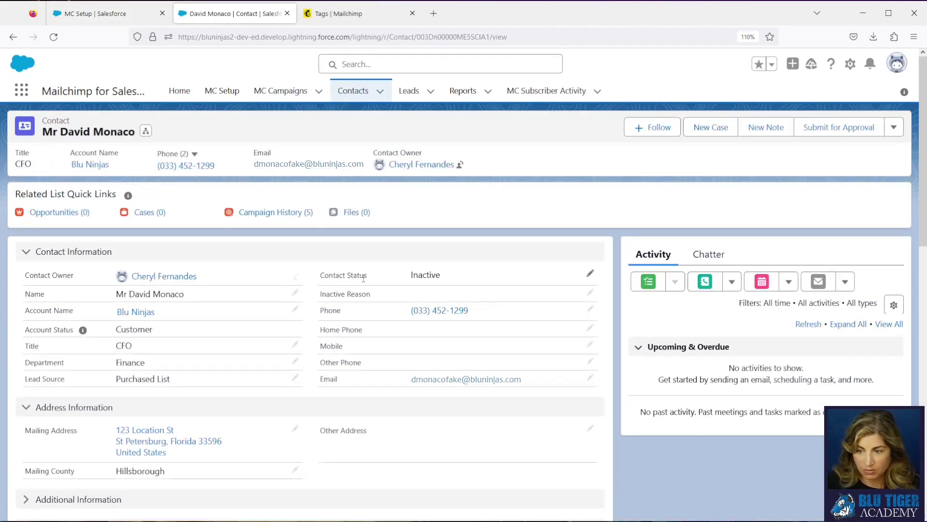
click(591, 274)
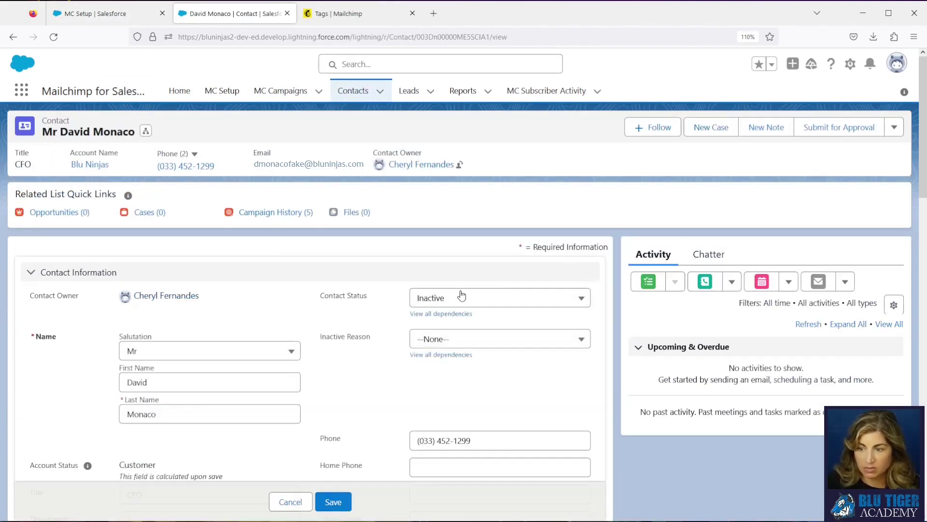
click(459, 297)
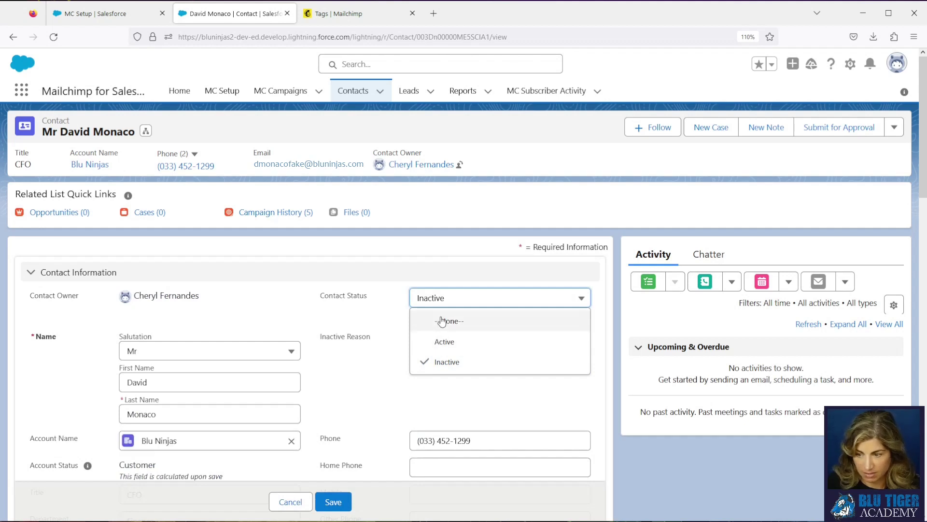
click(444, 321)
click(425, 314)
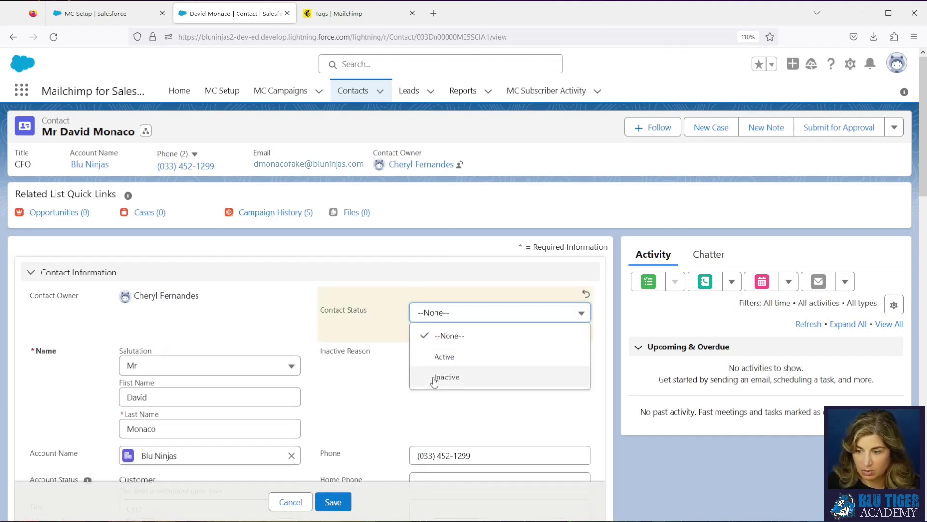
click(434, 378)
click(443, 360)
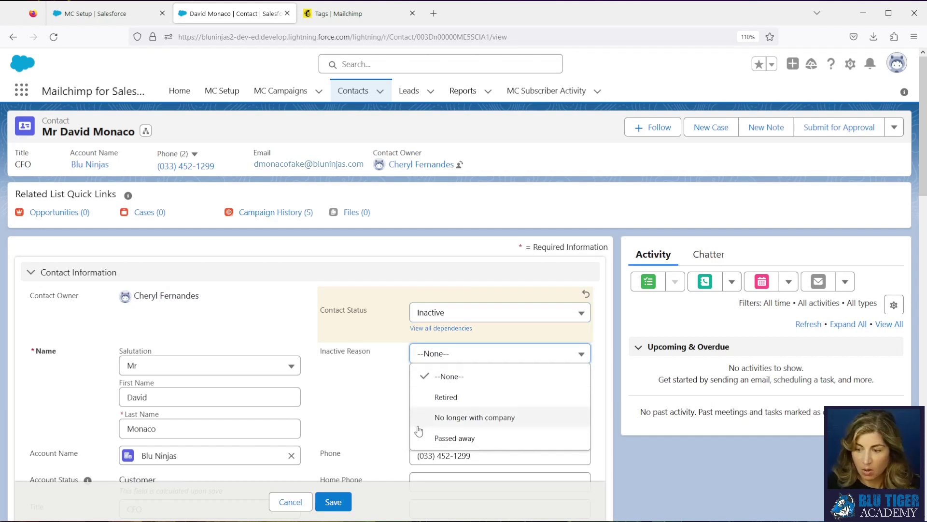
click(373, 412)
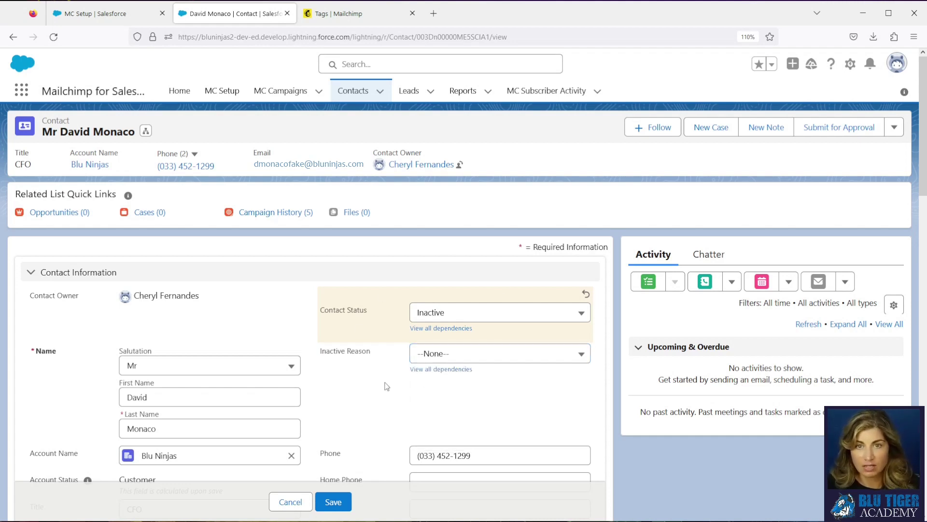
- Start a new member query in the Mailchimp setup and select Blu Tiger Academy as its audience
click(94, 22)
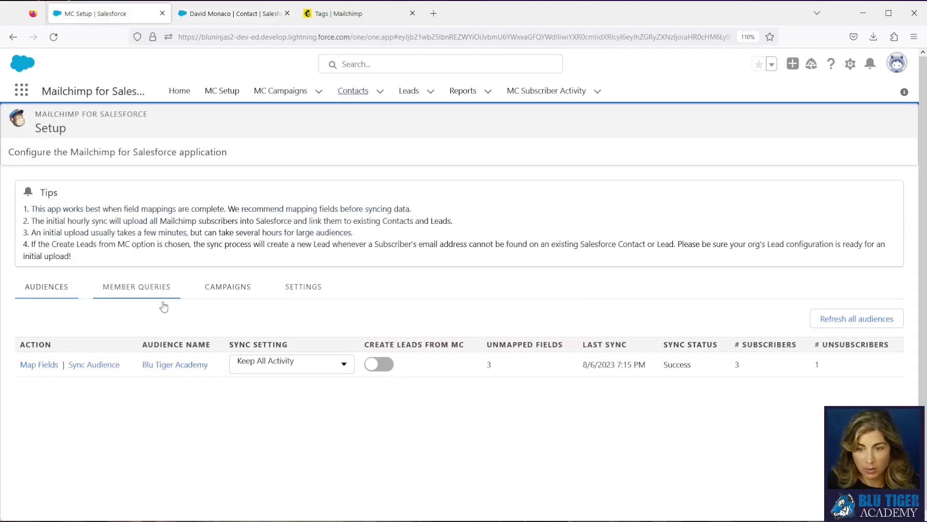
click(145, 301)
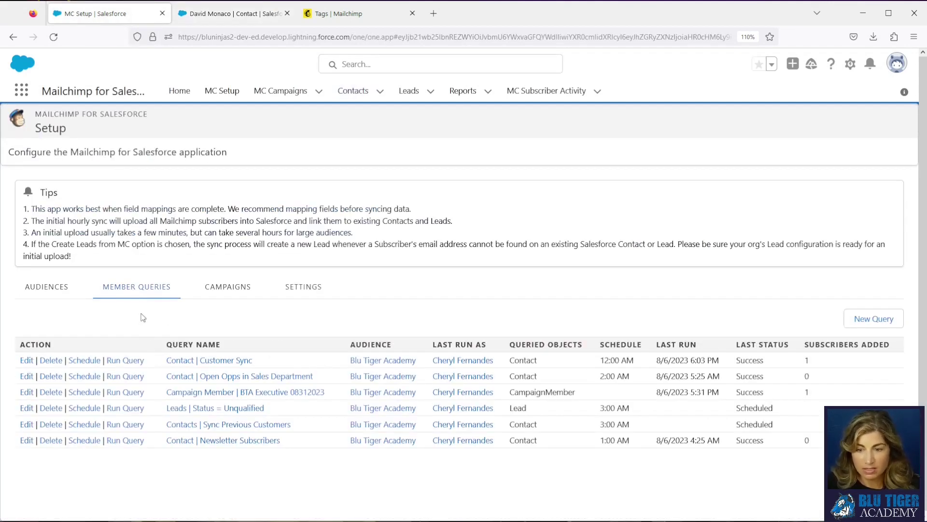
click(875, 318)
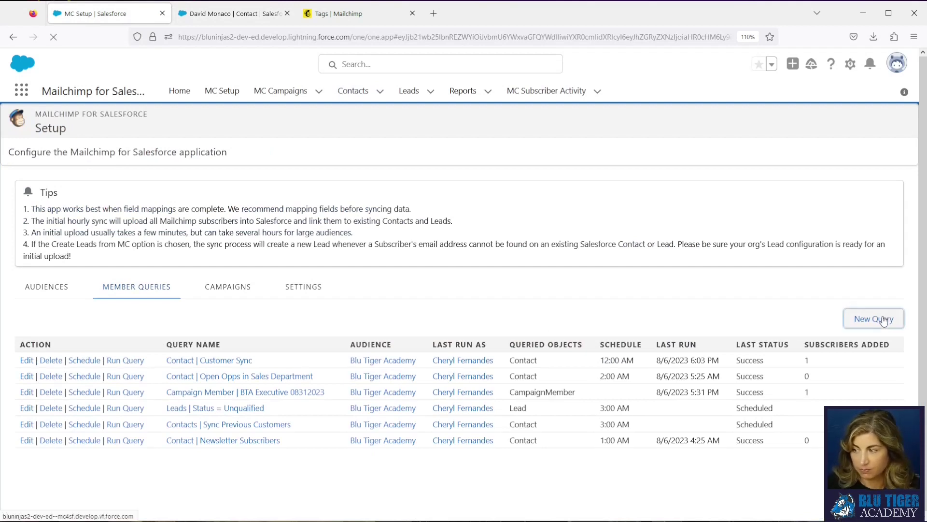
click(120, 285)
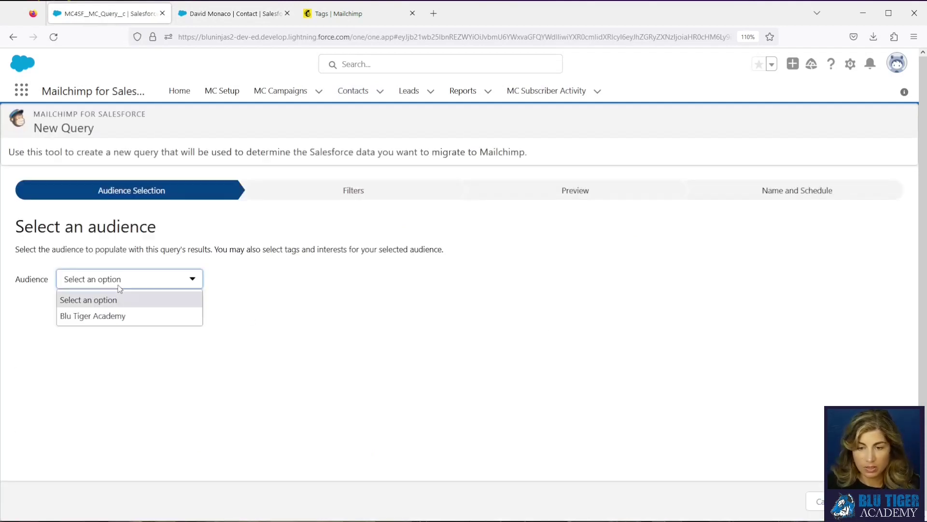
click(118, 316)
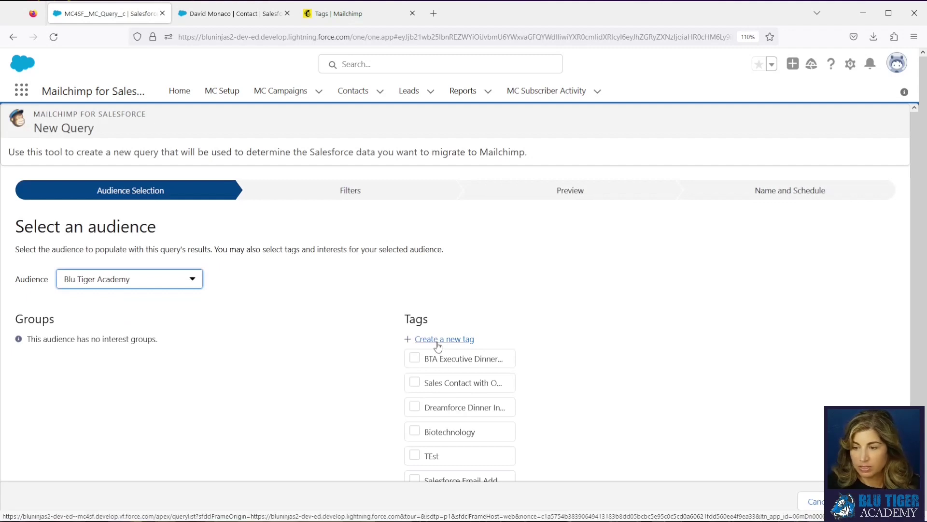
- Create a new tag named "Inactive Contact" for the query's audience
click(441, 340)
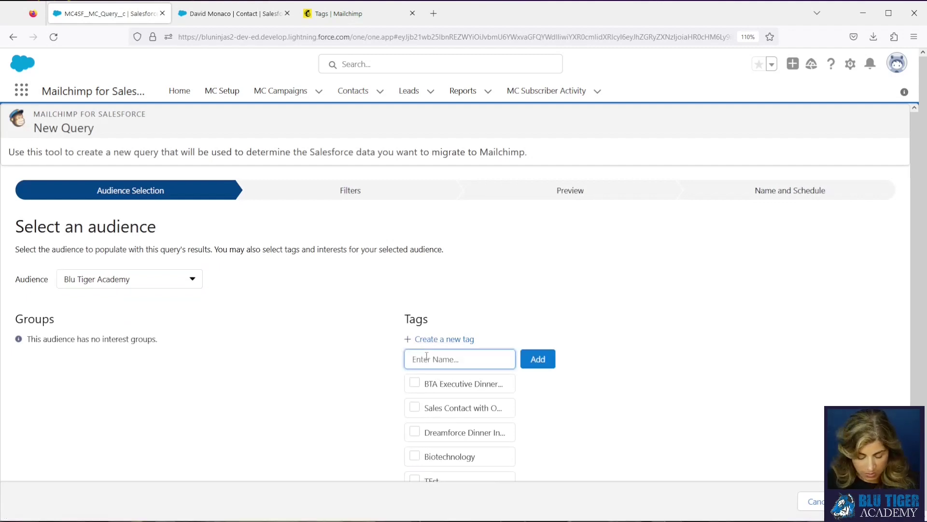
text(Inactive Contact)
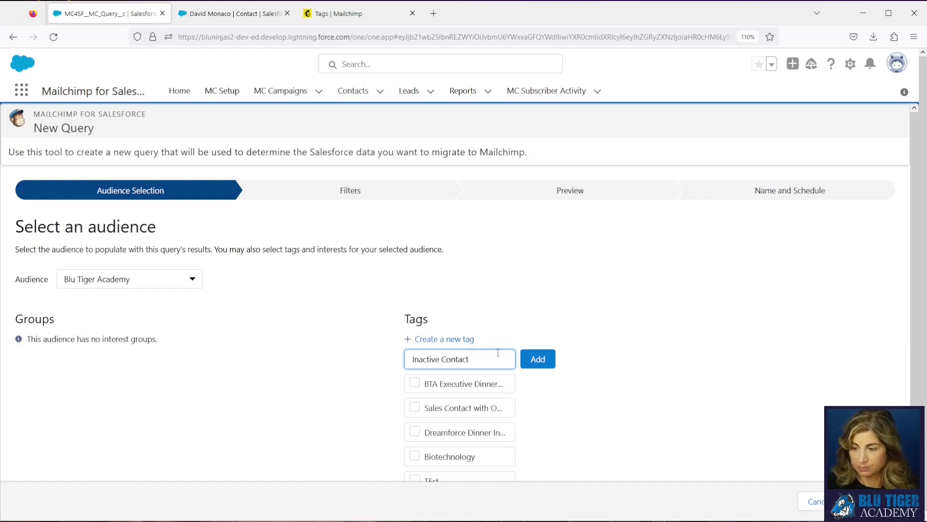
click(550, 365)
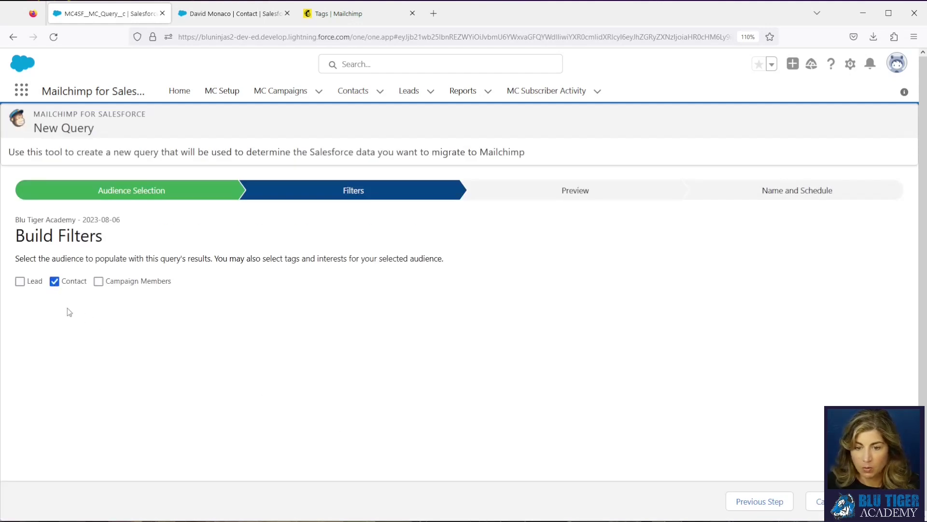
- Define the first Contact filter as Contact Status Equals Inactive
click(116, 381)
scroll(126, 311, down, 2)
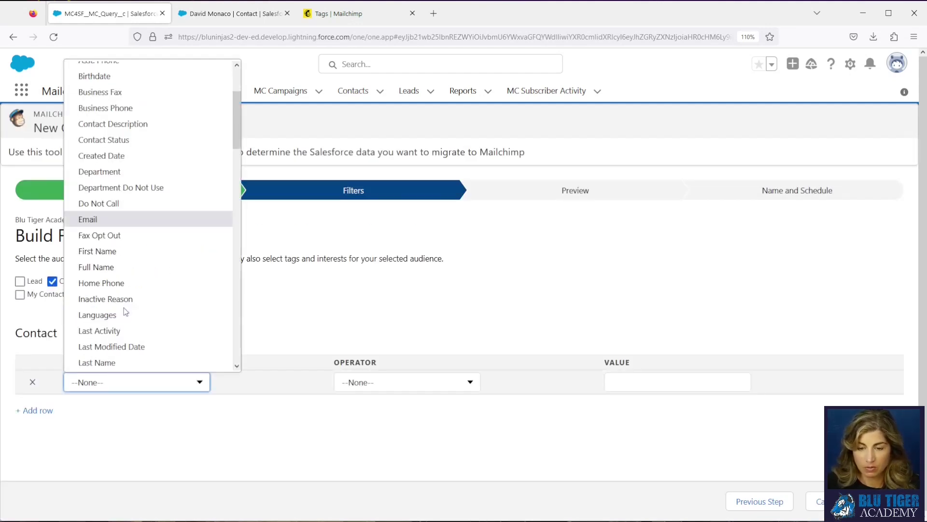
scroll(135, 246, up, 2)
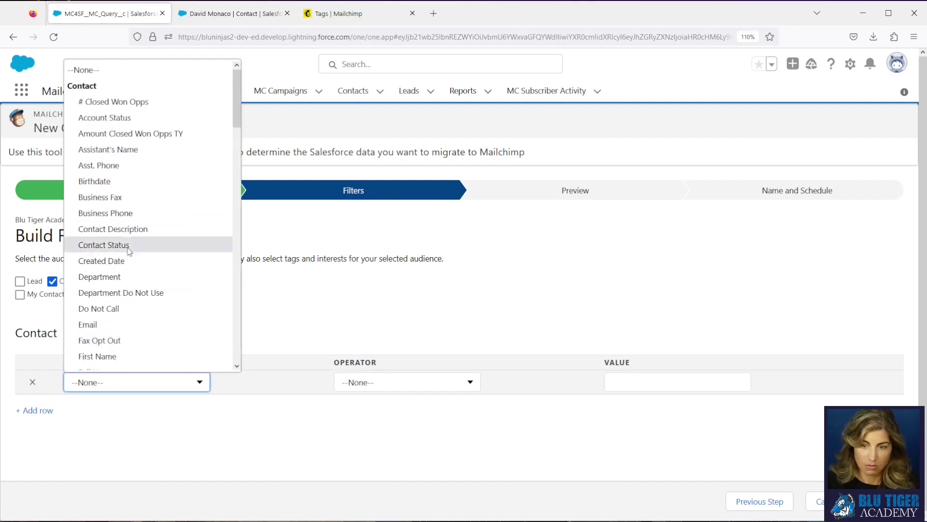
click(121, 245)
click(338, 379)
click(368, 420)
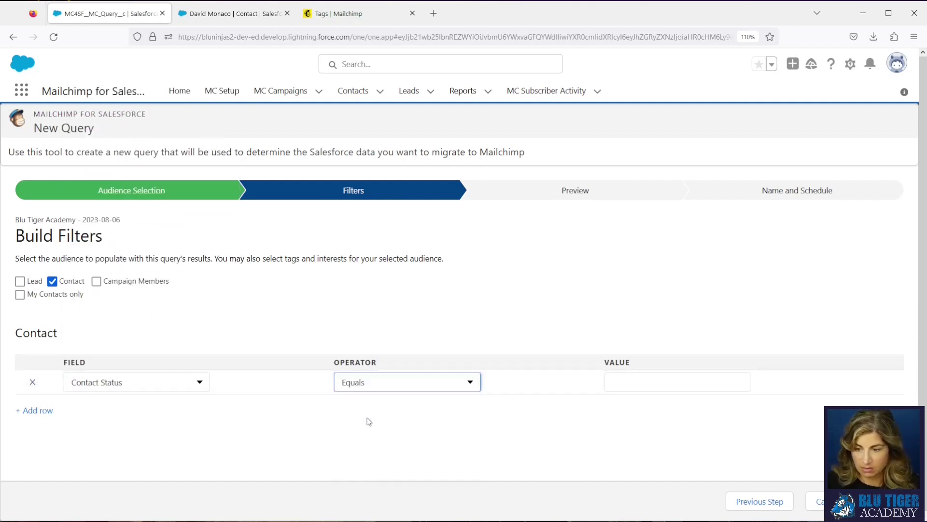
click(610, 381)
text(Inactive)
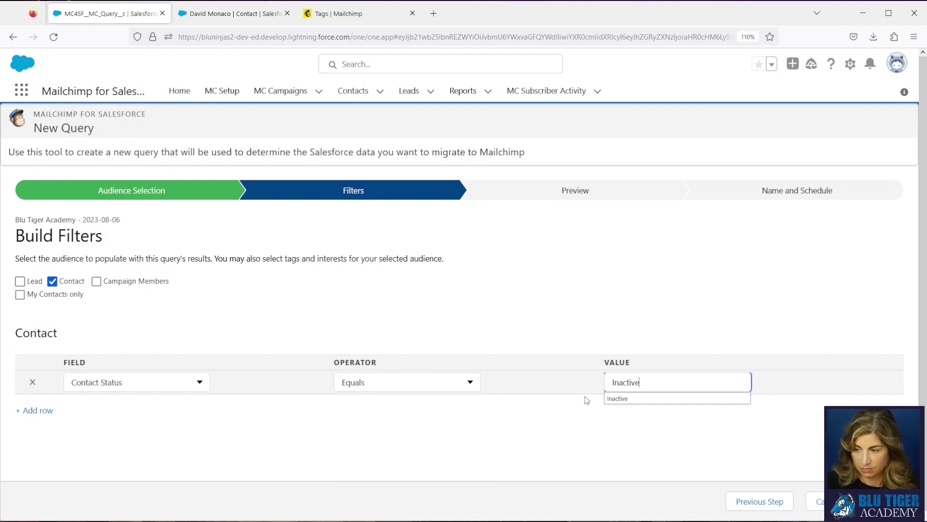
click(586, 400)
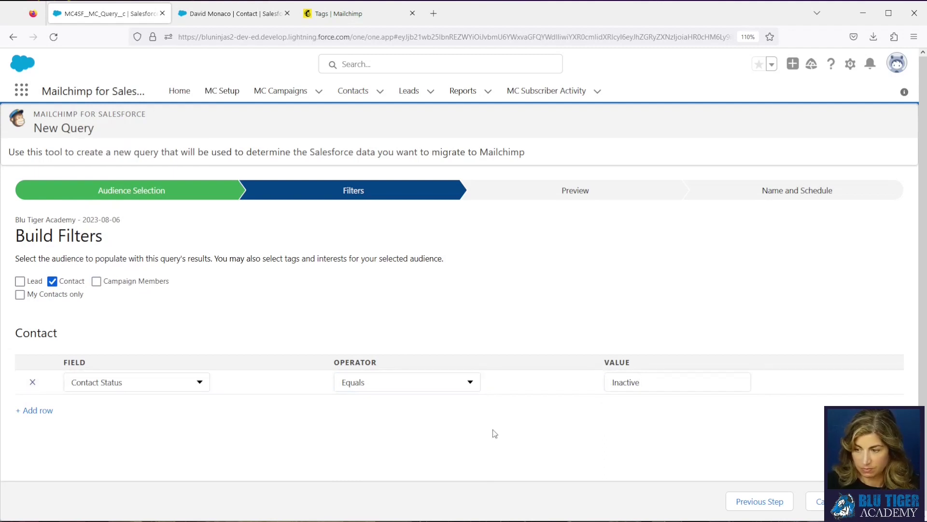
- Add a second Contact filter requiring MC Member Status Not Equal To Archived
click(34, 410)
click(111, 410)
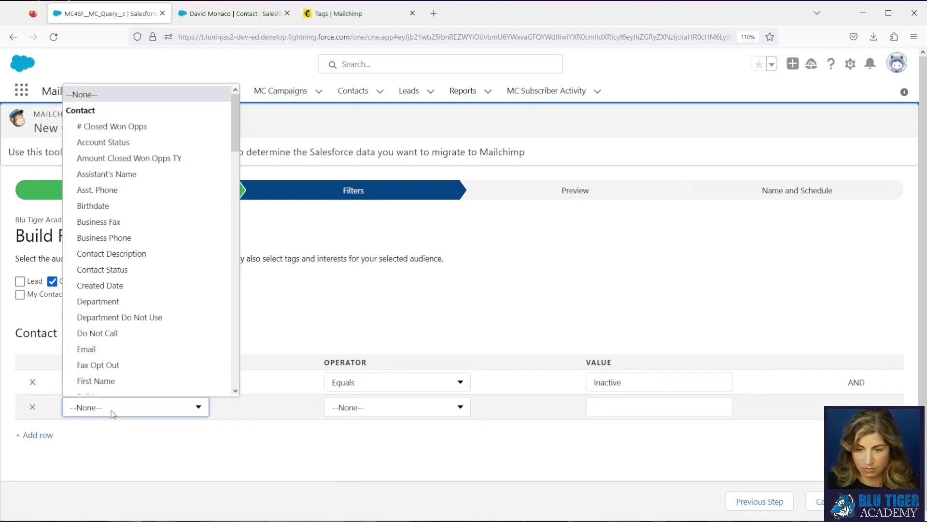
scroll(132, 282, down, 3)
scroll(133, 281, down, 10)
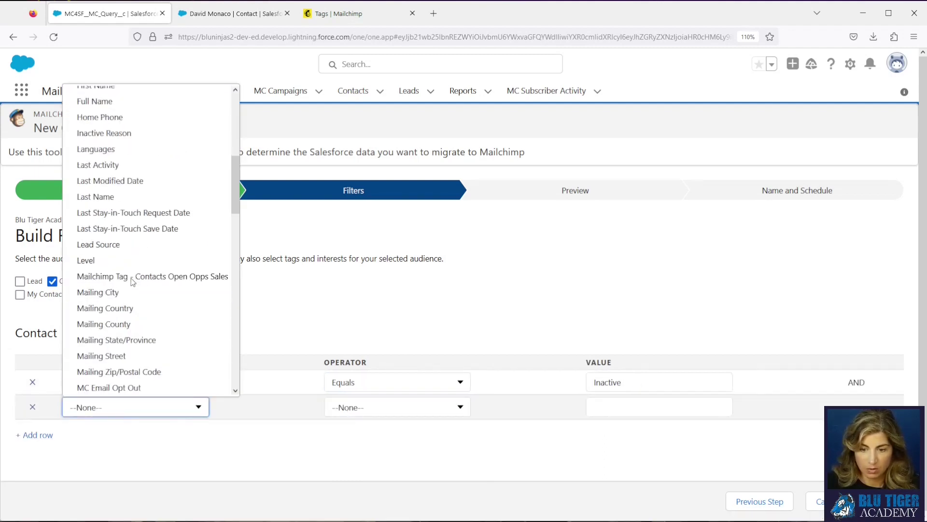
scroll(133, 282, up, 2)
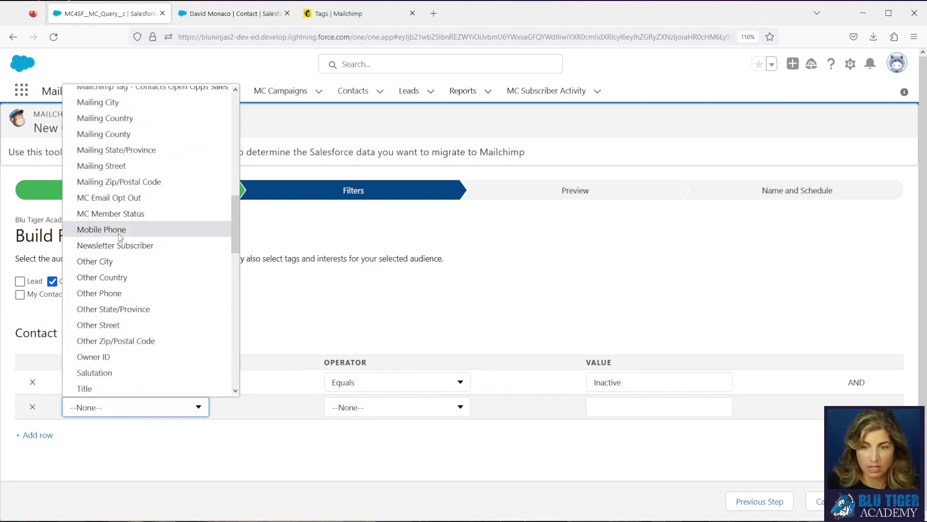
click(114, 213)
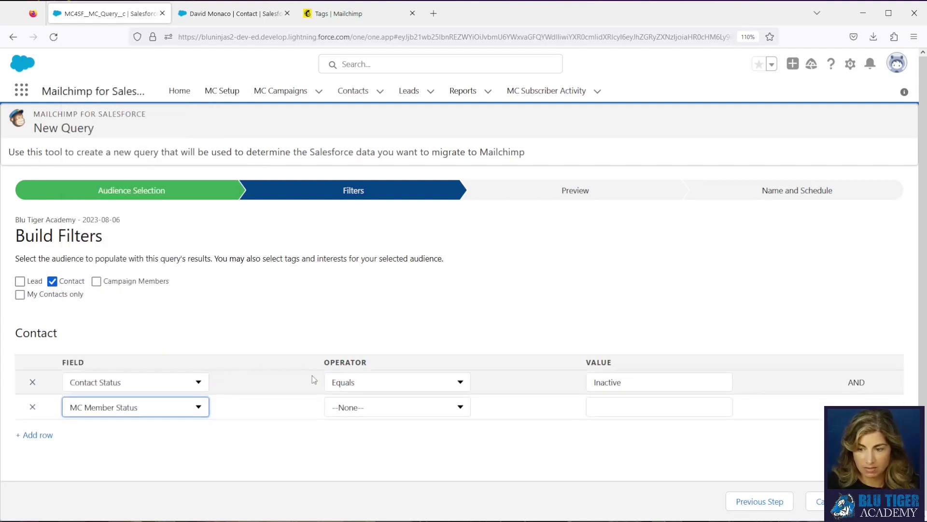
click(357, 407)
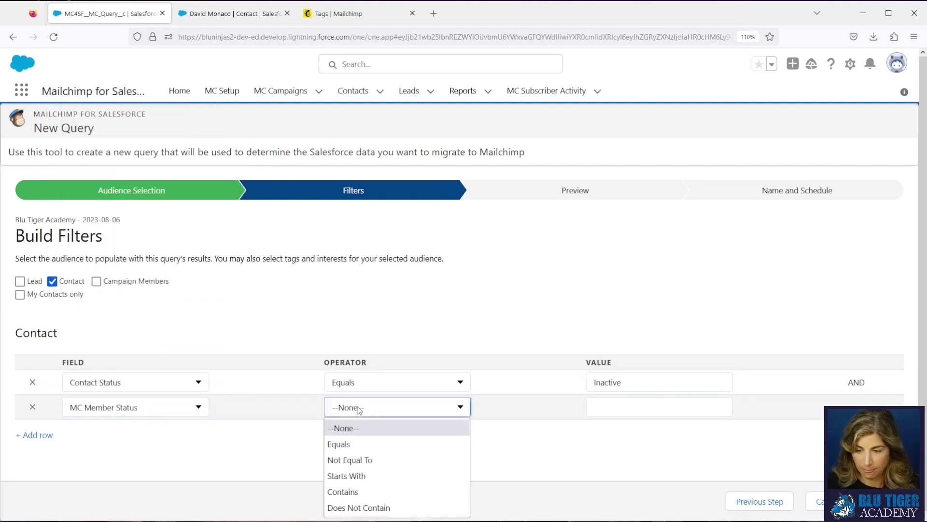
click(353, 442)
click(356, 409)
click(359, 461)
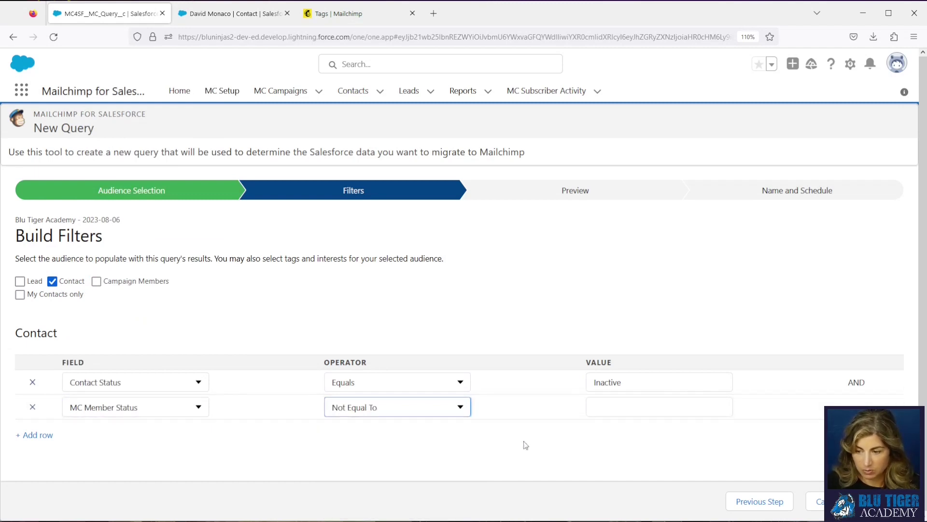
click(615, 411)
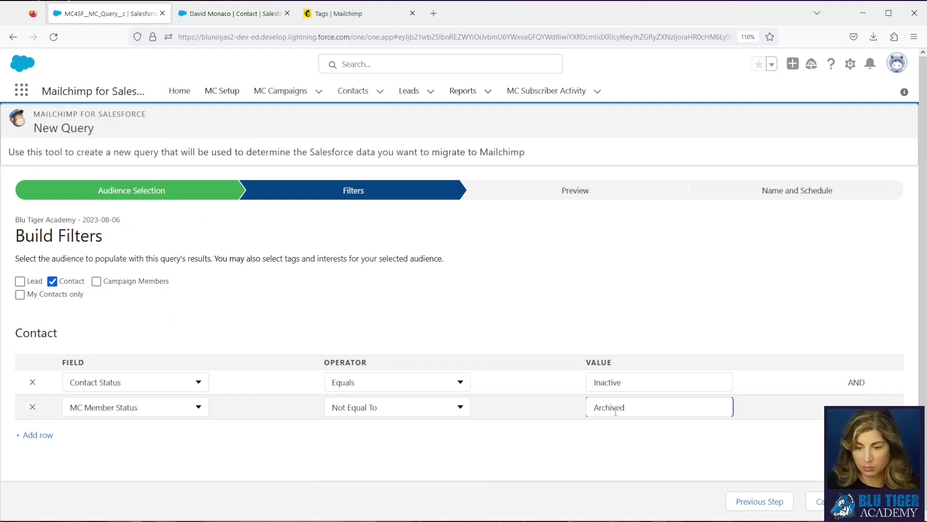
- Add a third Contact filter row using MC Member Status with the Not Equal To operator
click(37, 436)
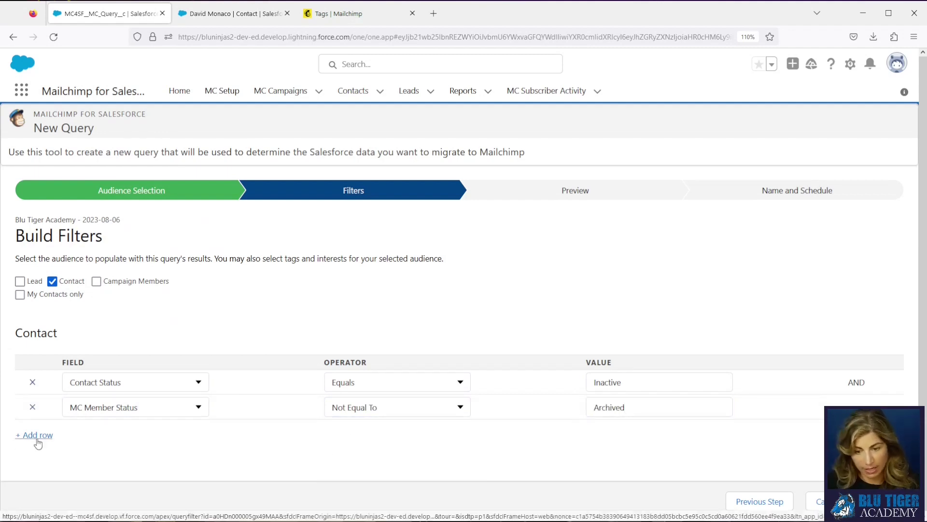
click(123, 435)
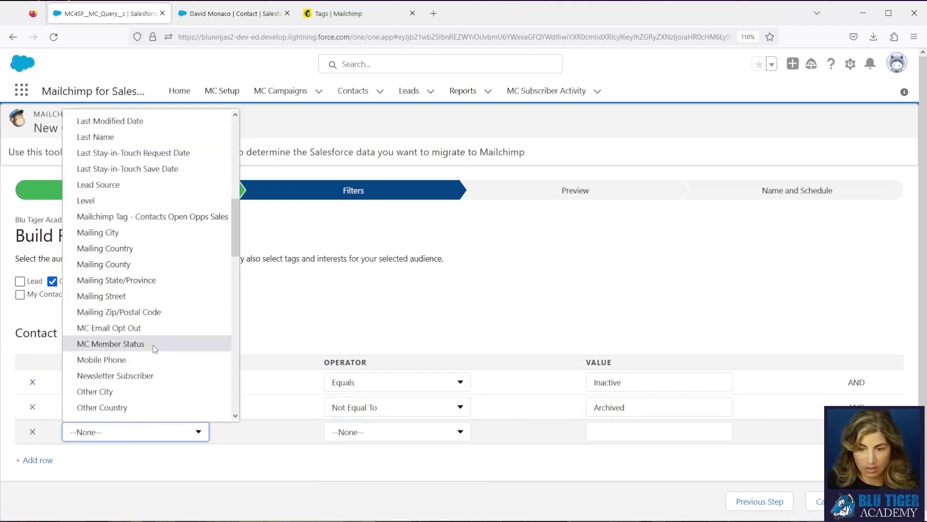
click(143, 347)
click(401, 435)
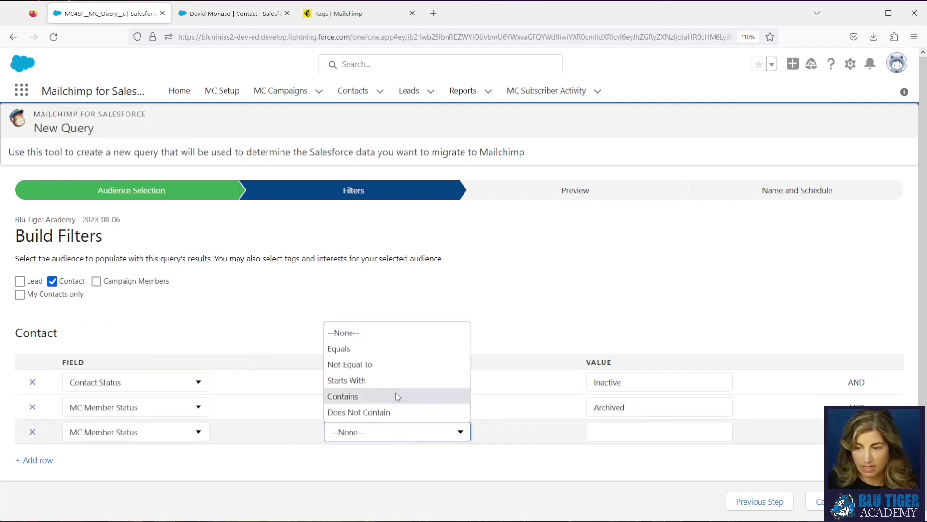
click(391, 364)
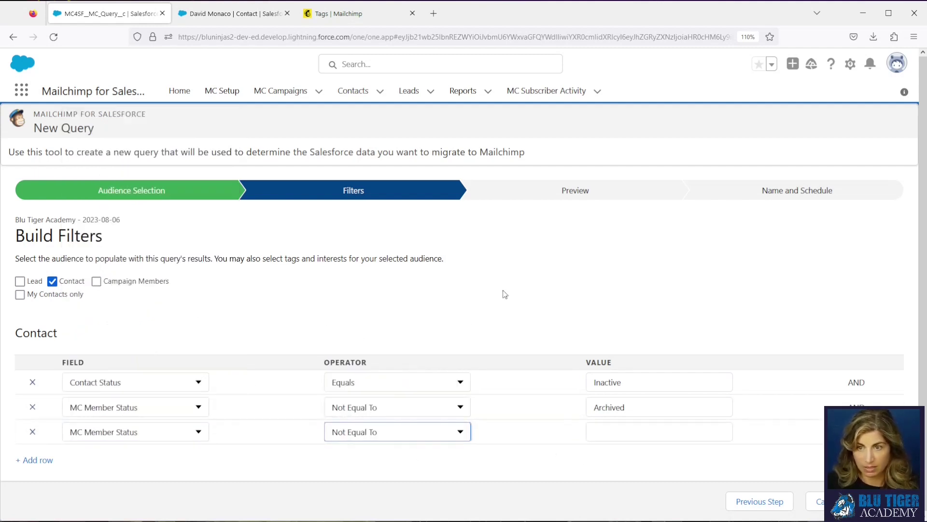
click(239, 65)
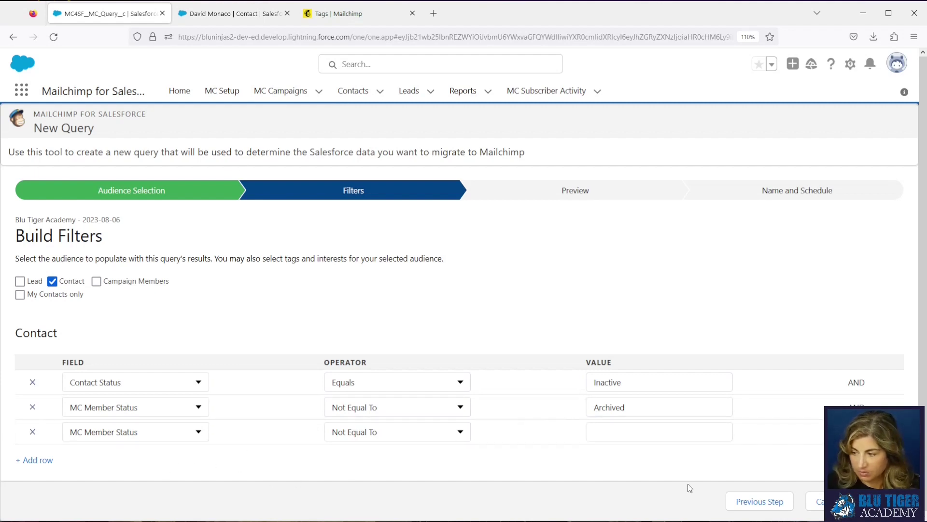
- Continue through the query preview and name the query "Contact | Contact Status = Inactive"
click(881, 502)
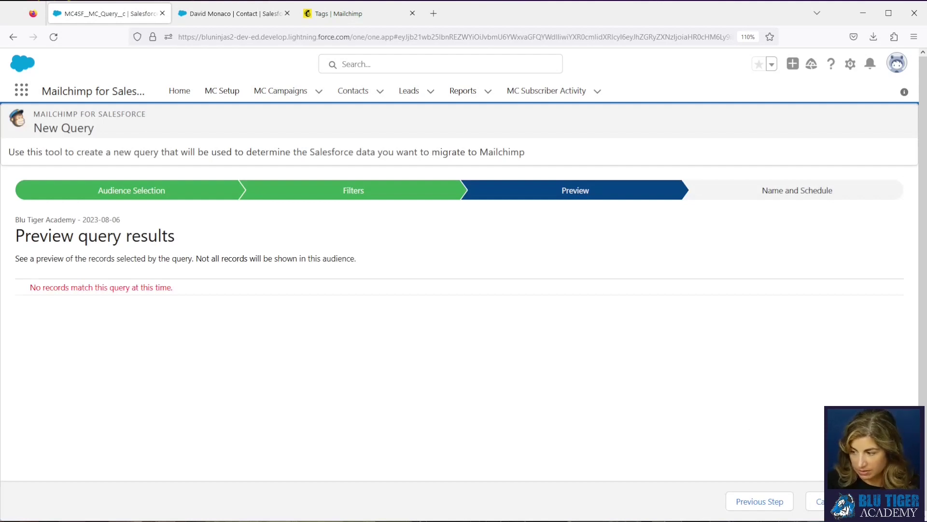
click(882, 501)
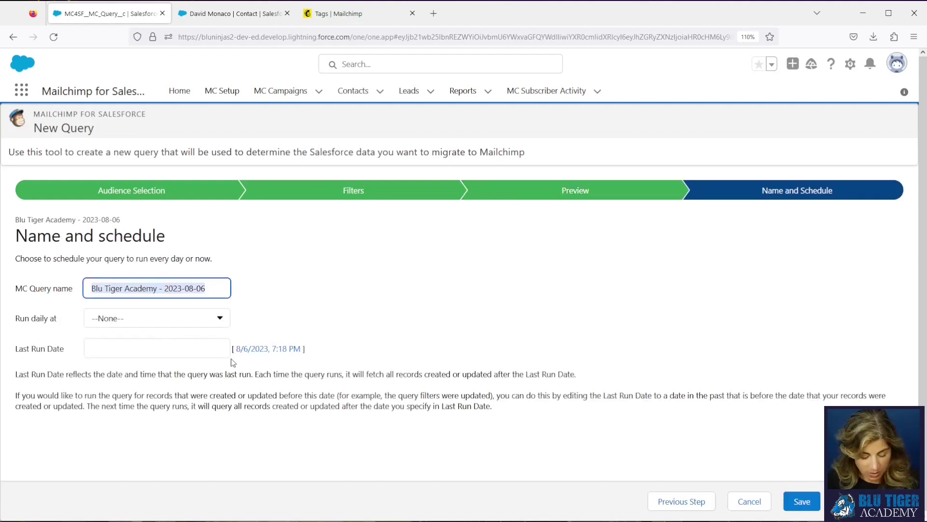
text(Contact)
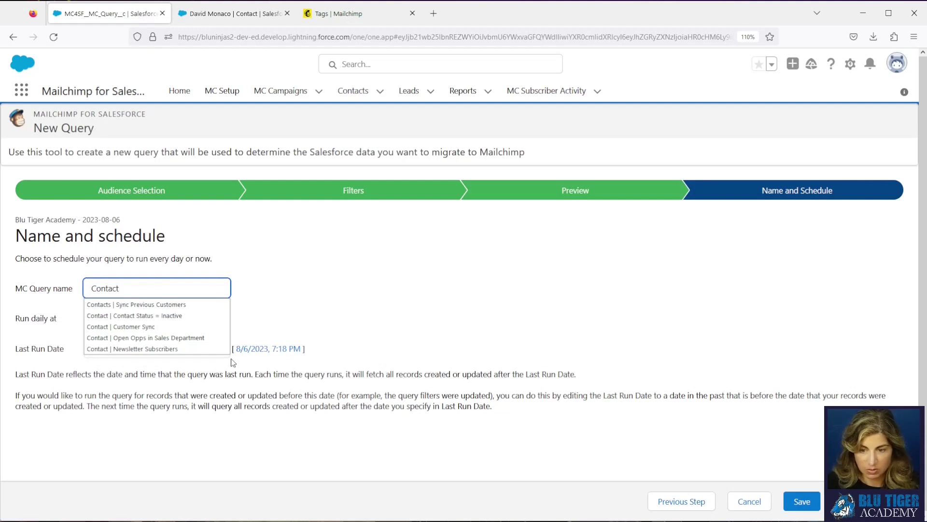
click(170, 317)
- Schedule the query to run daily at 3:00 AM, save it, and locate it in the member queries list
click(170, 318)
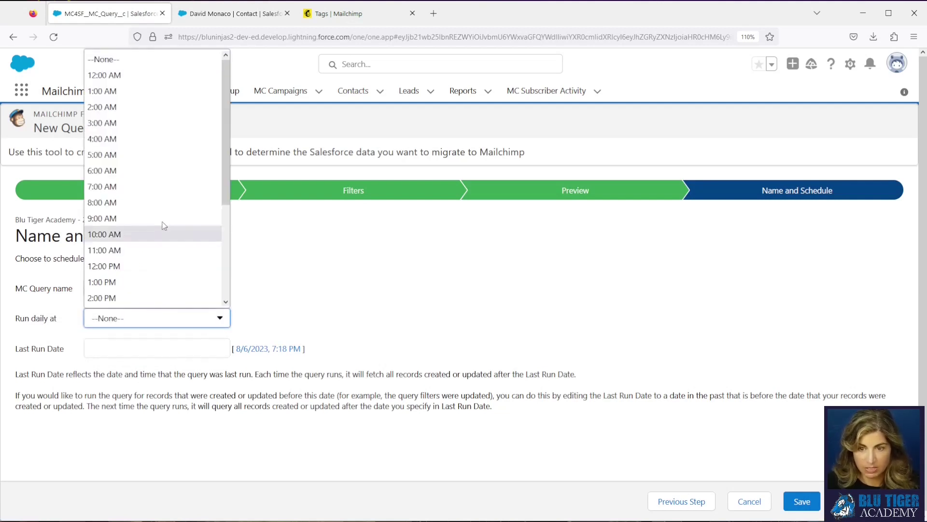
click(159, 132)
click(352, 286)
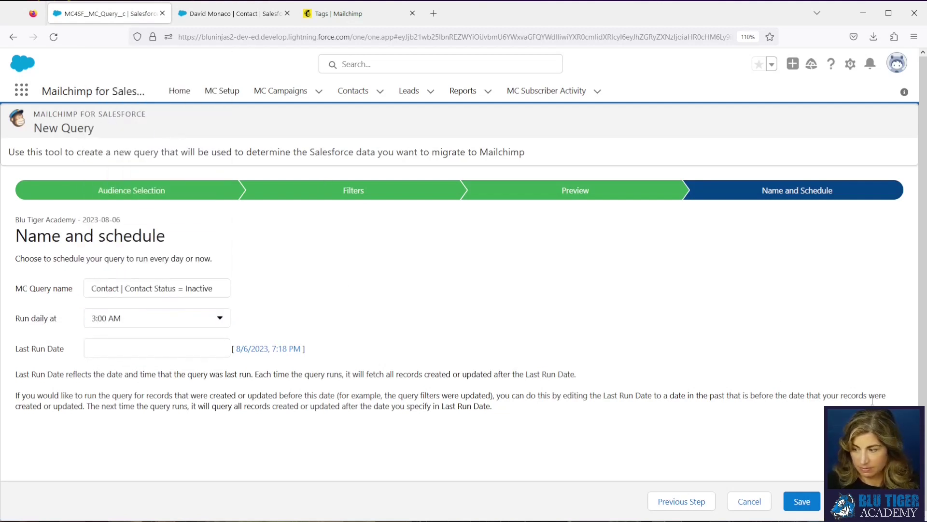
click(802, 501)
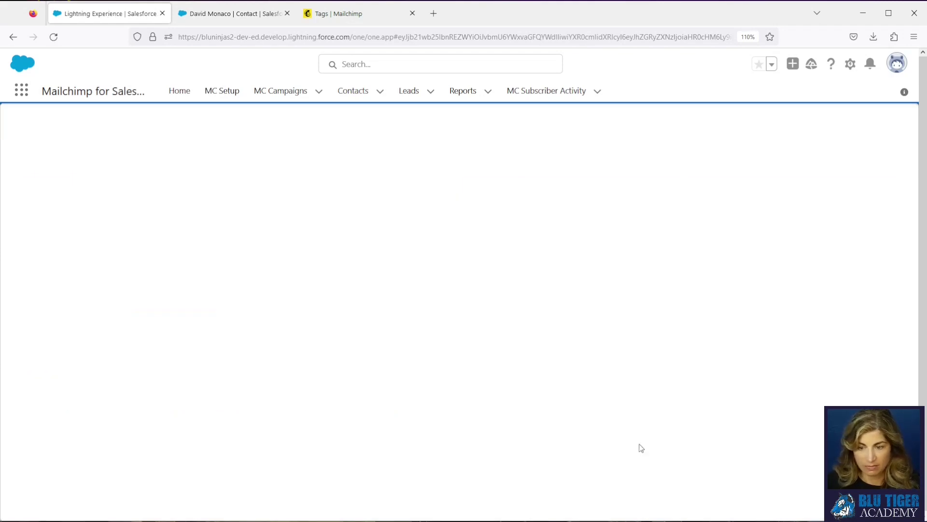
click(141, 287)
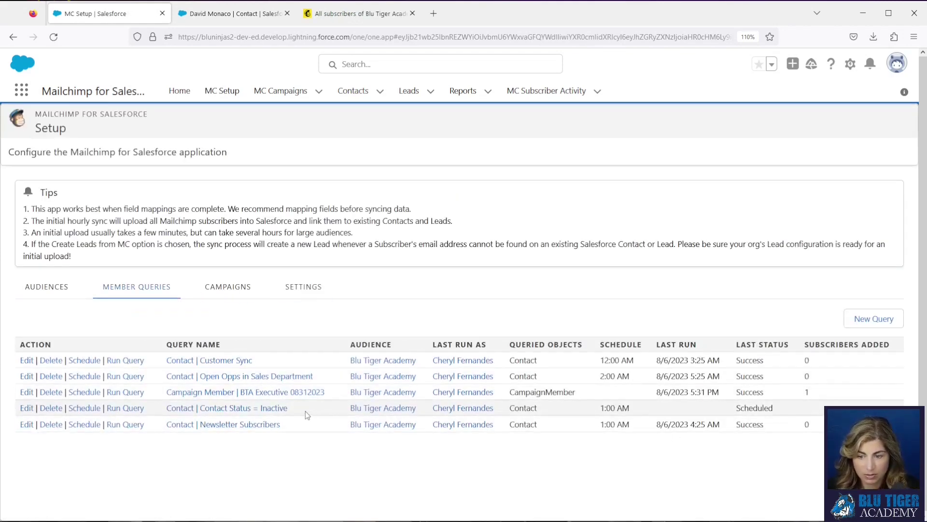
drag(306, 411, 165, 410)
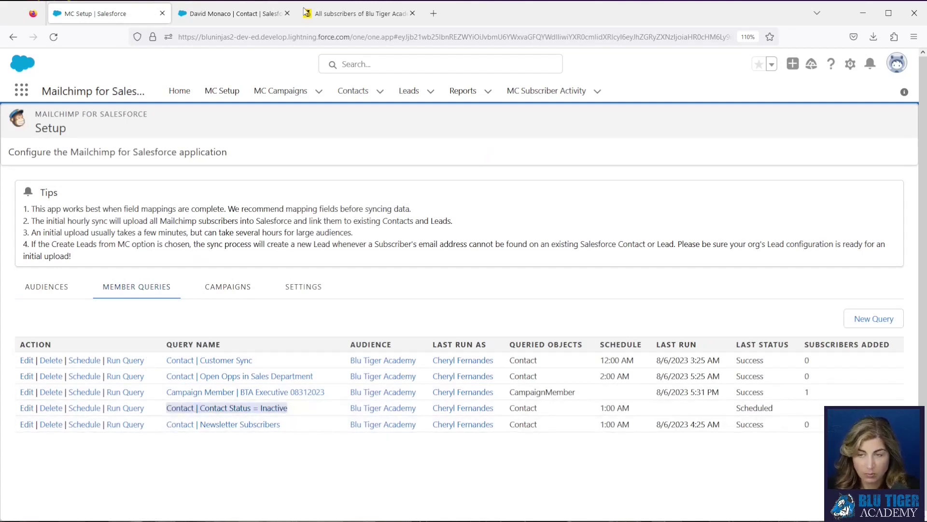
- Switch to Mailchimp and start building a customer journey from scratch named "Archive Automation"
click(332, 18)
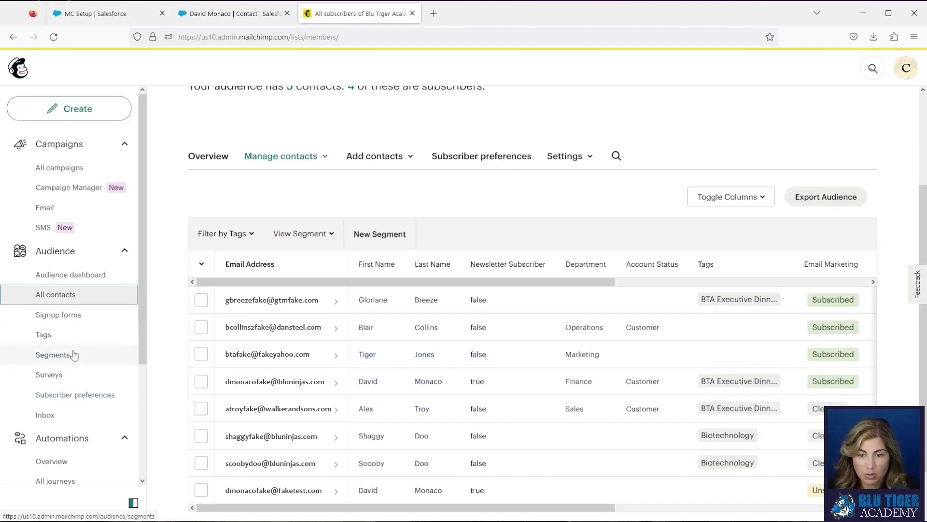
scroll(77, 384, down, 1)
scroll(76, 386, down, 2)
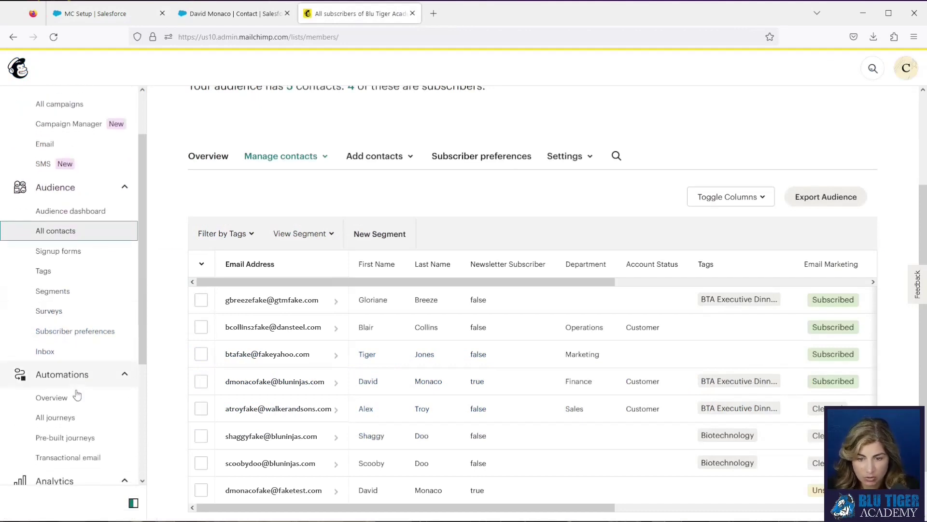
click(75, 416)
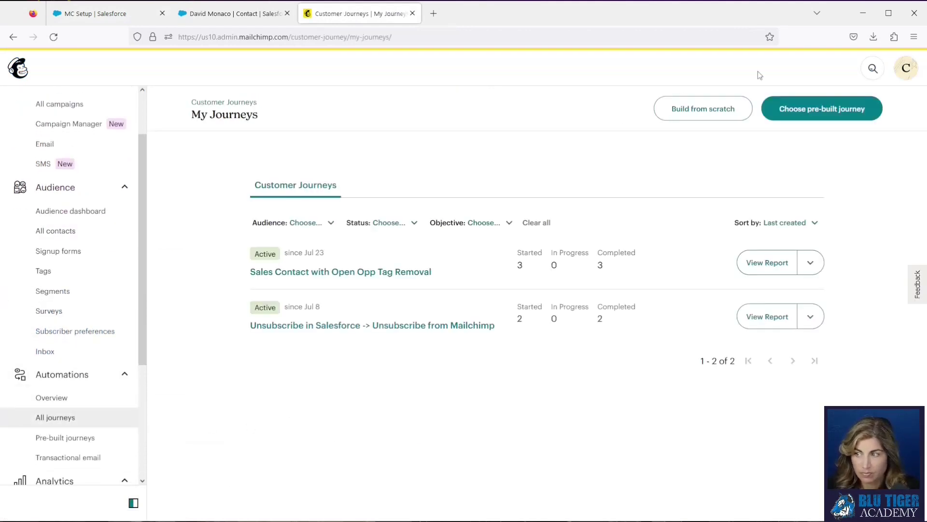
click(694, 115)
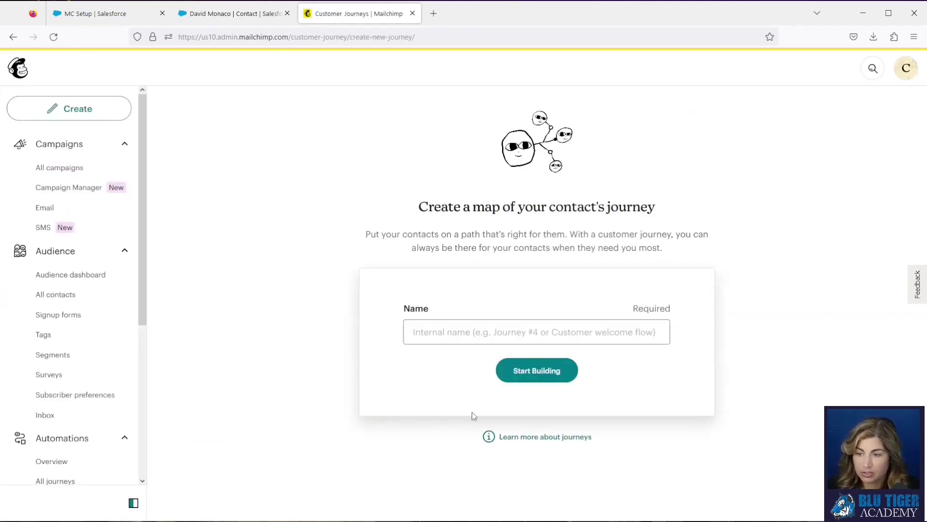
click(454, 336)
text(Arch)
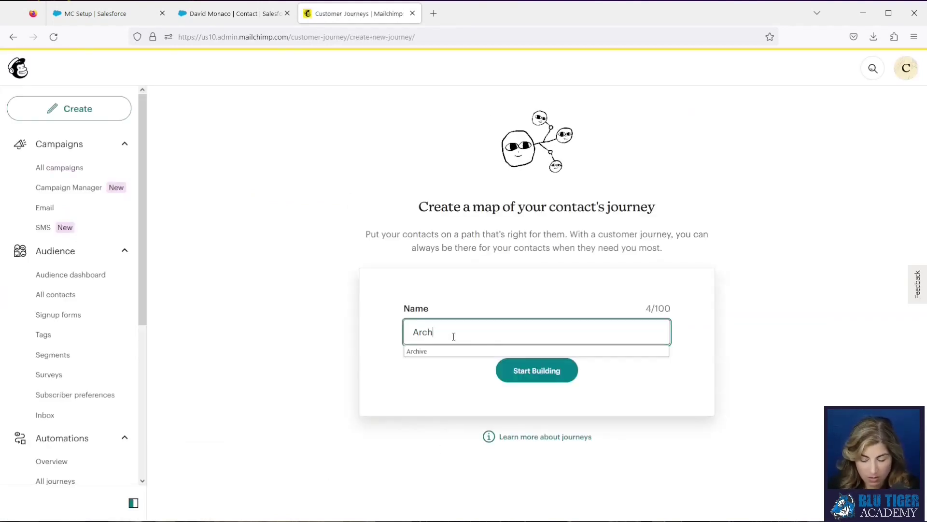
text(ive)
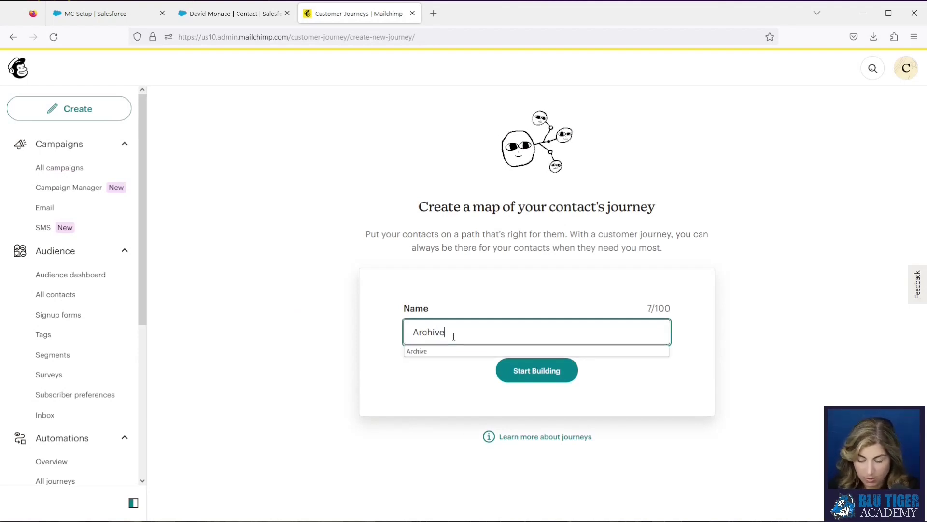
text( Automation)
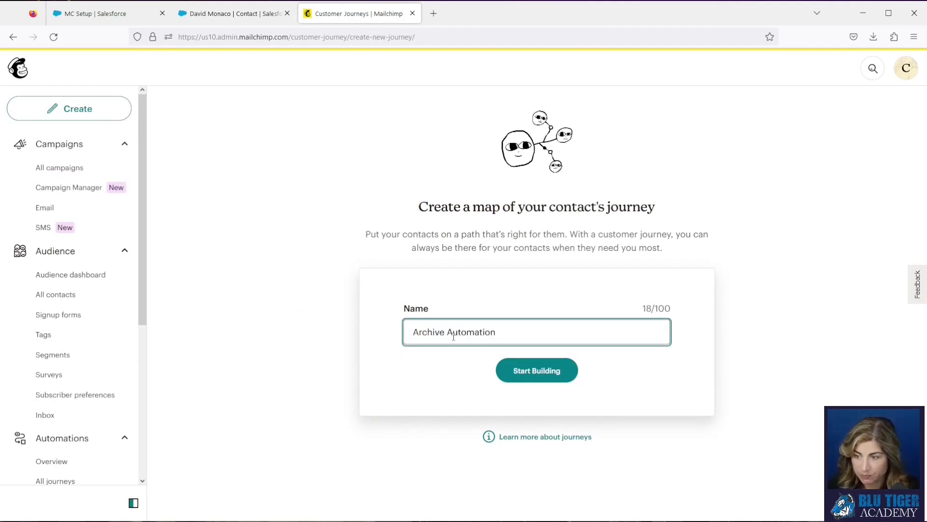
click(549, 371)
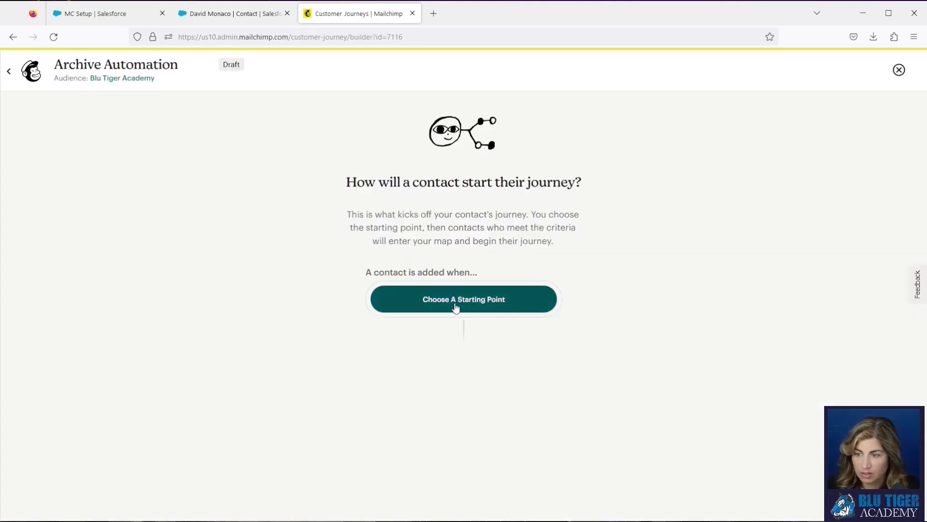
- Set the journey's starting point to Tag added with the "Inactive Contact" tag and save it
click(454, 302)
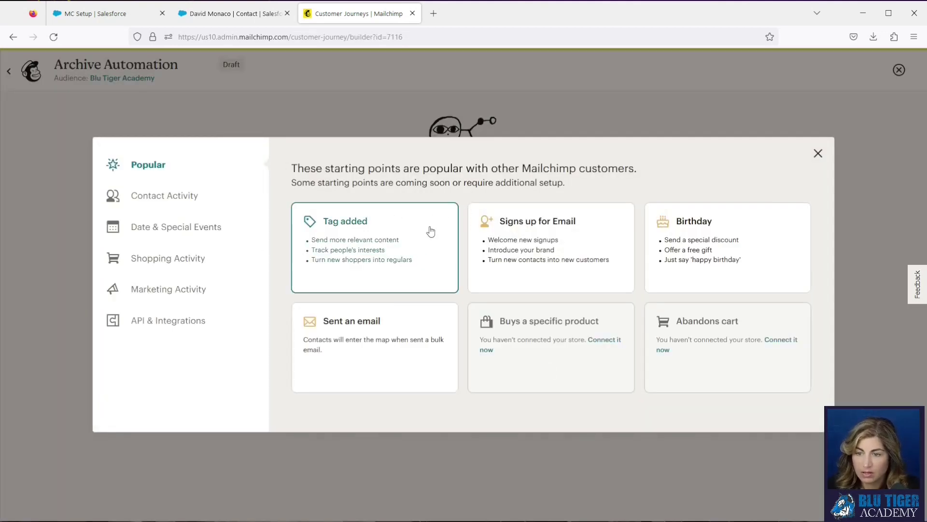
click(379, 265)
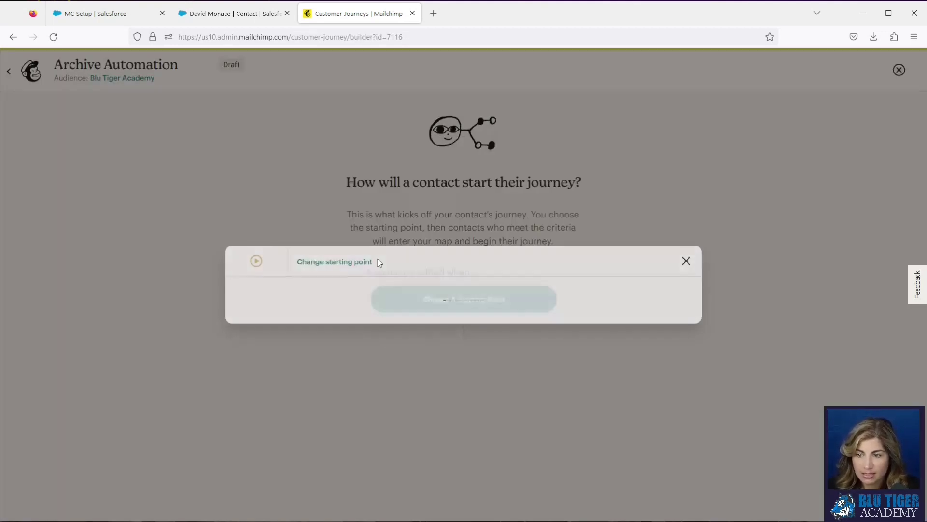
click(358, 269)
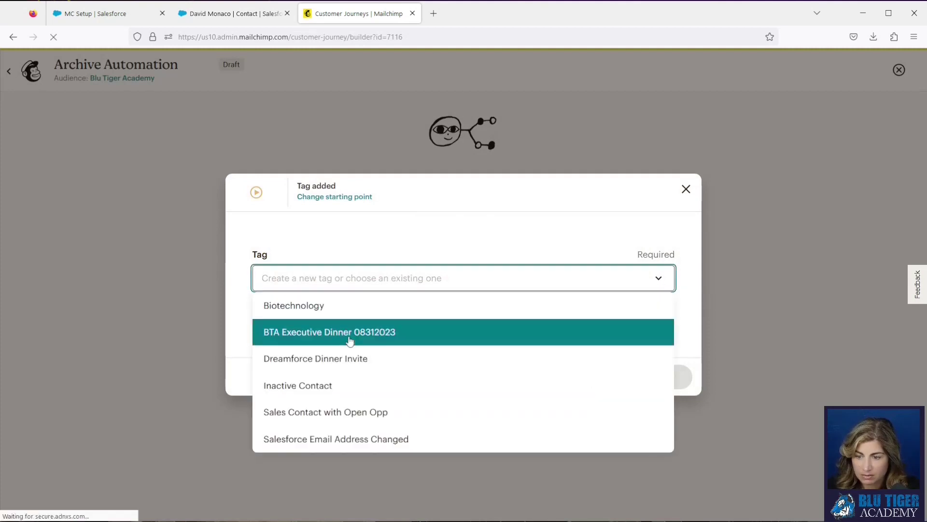
click(345, 383)
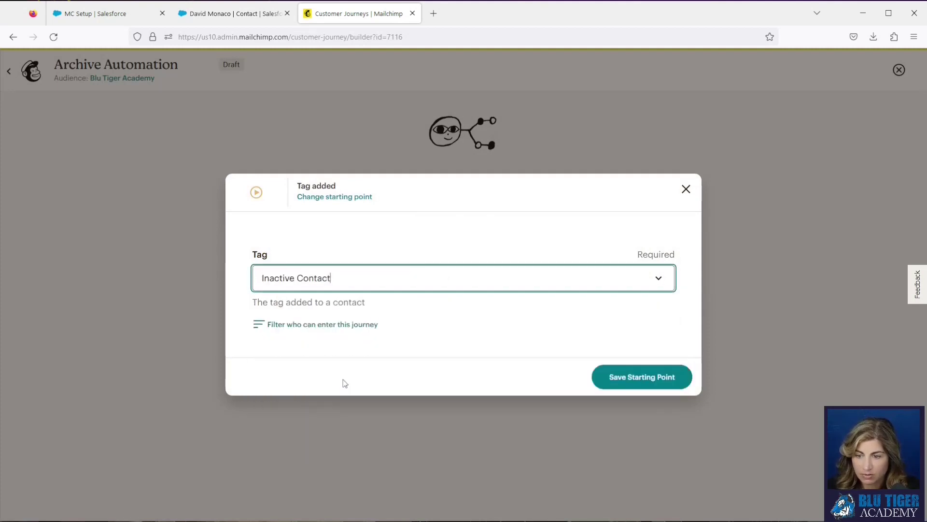
click(633, 385)
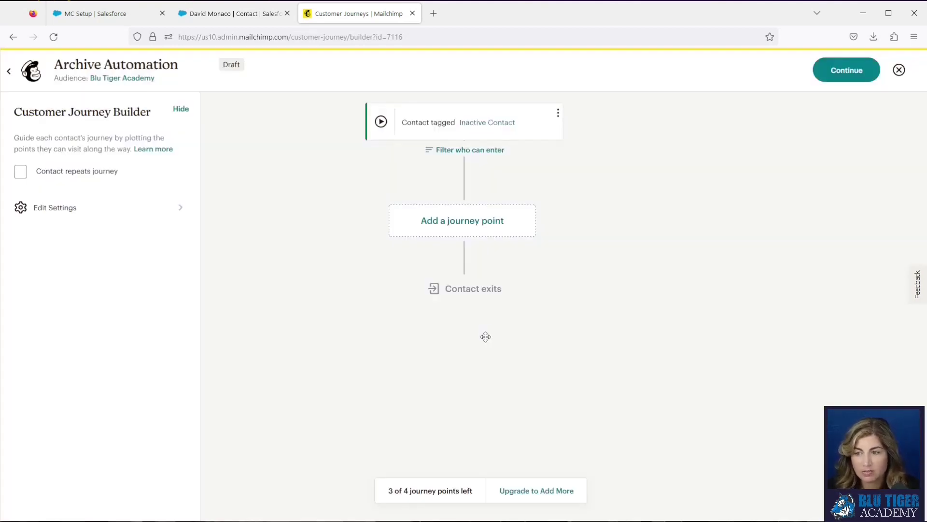
- Add an Archive contact action as the journey point after the starting point
click(478, 229)
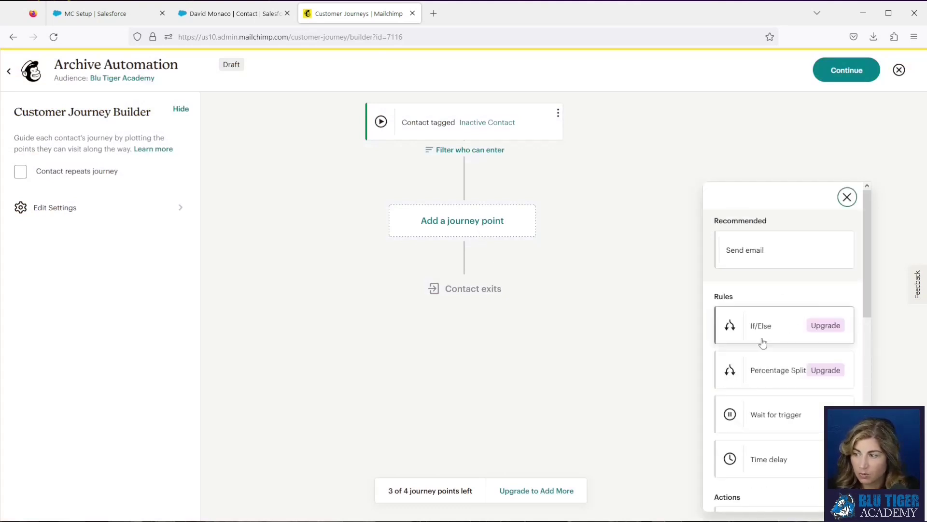
scroll(788, 367, down, 5)
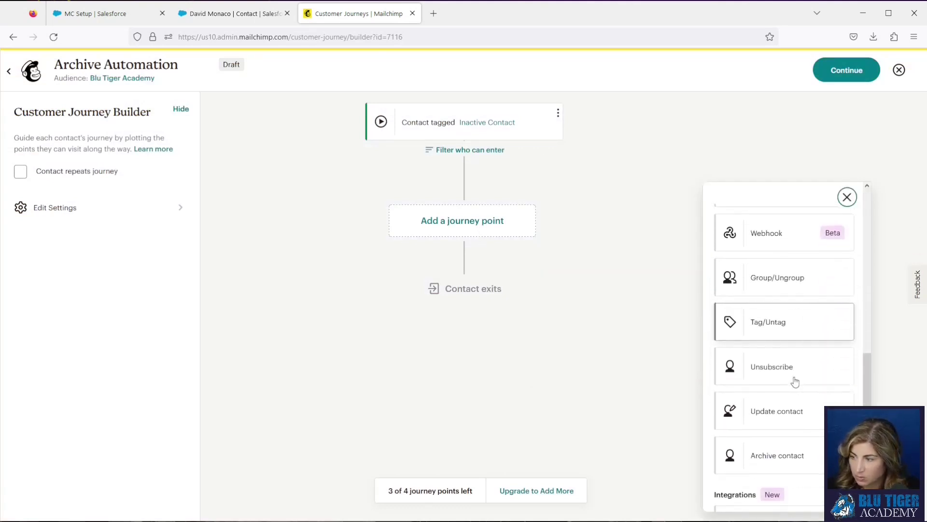
click(790, 458)
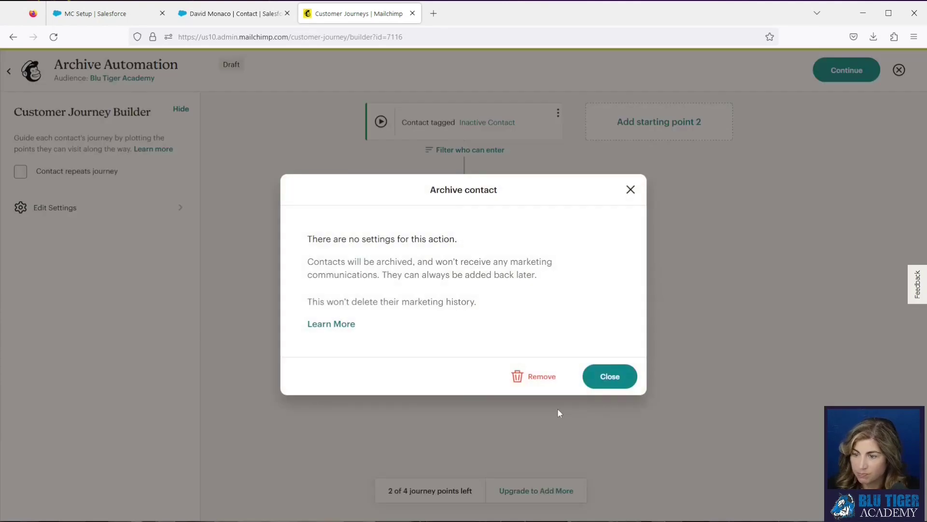
click(606, 379)
- Turn on the journey with the goal Nurture relationships and view its map
click(845, 70)
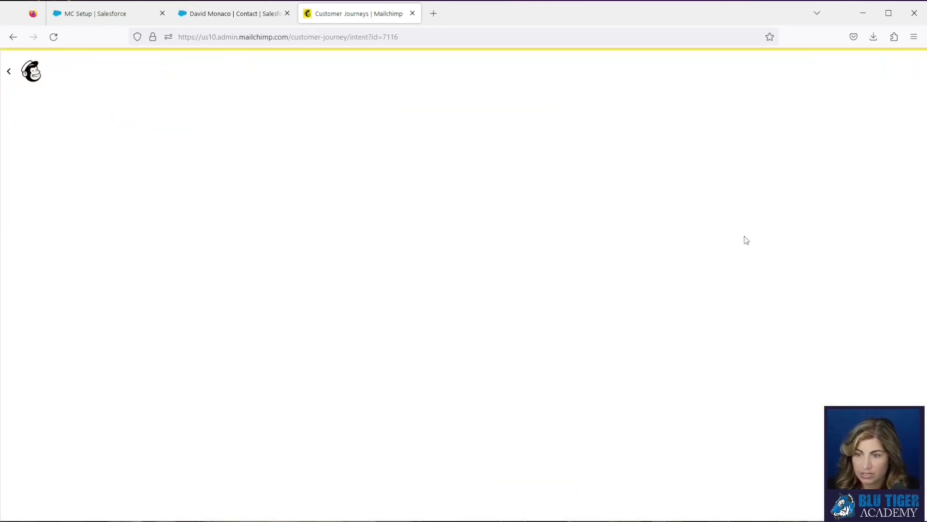
click(298, 341)
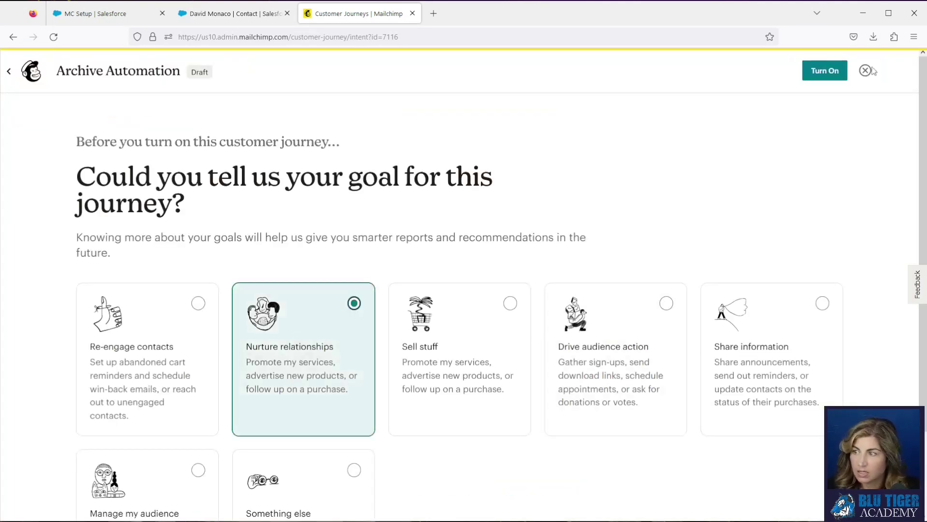
click(816, 70)
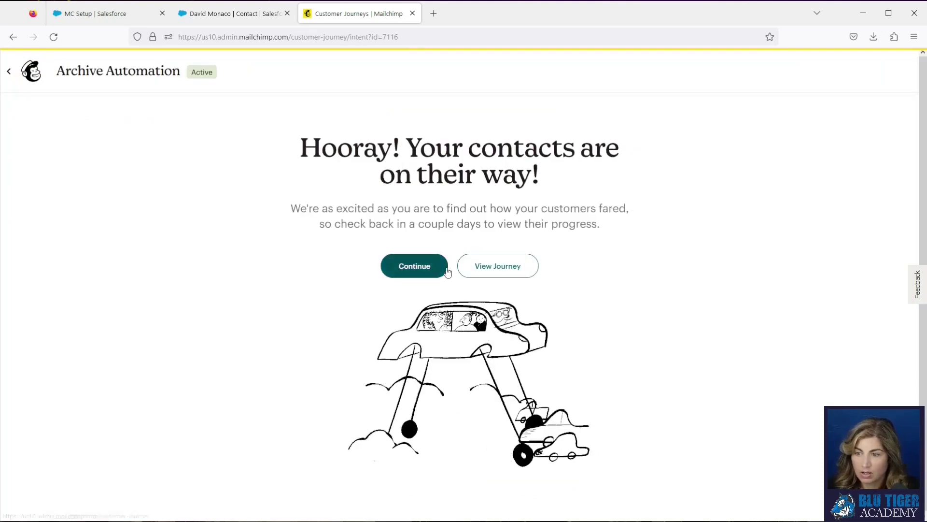
click(492, 269)
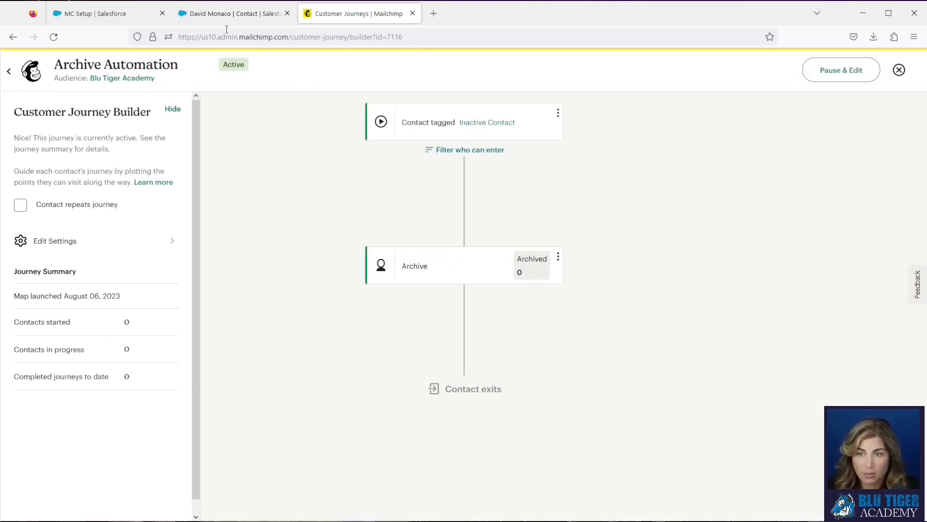
- Switch to the open Salesforce contact record, set its Contact Status to Inactive, and save it
click(227, 13)
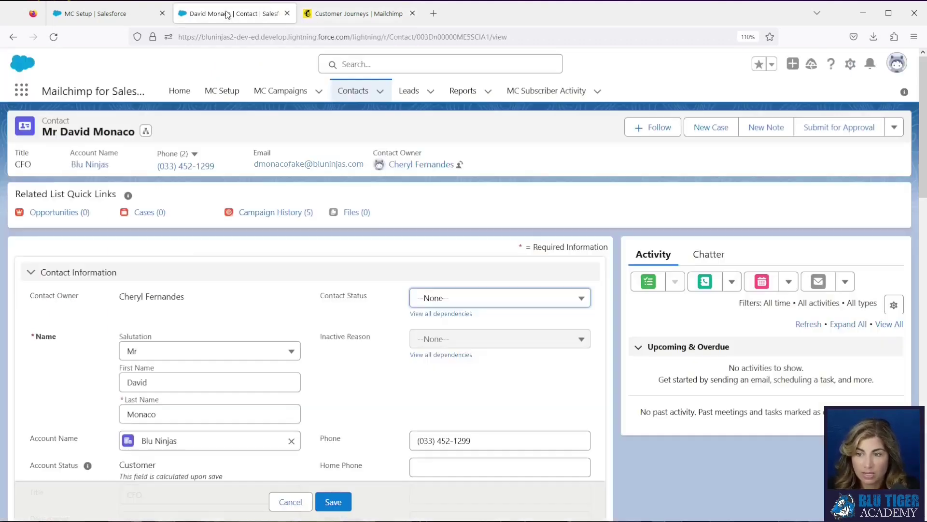
click(454, 303)
click(445, 360)
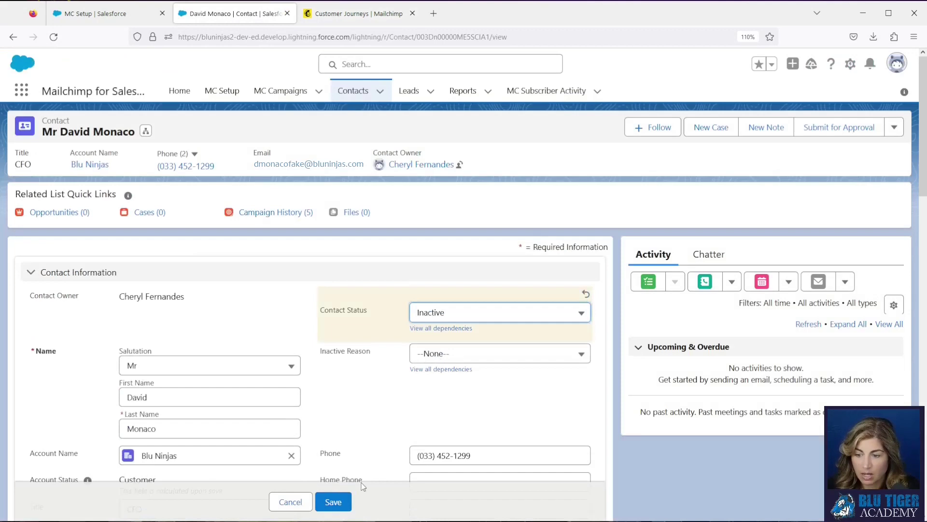
click(333, 501)
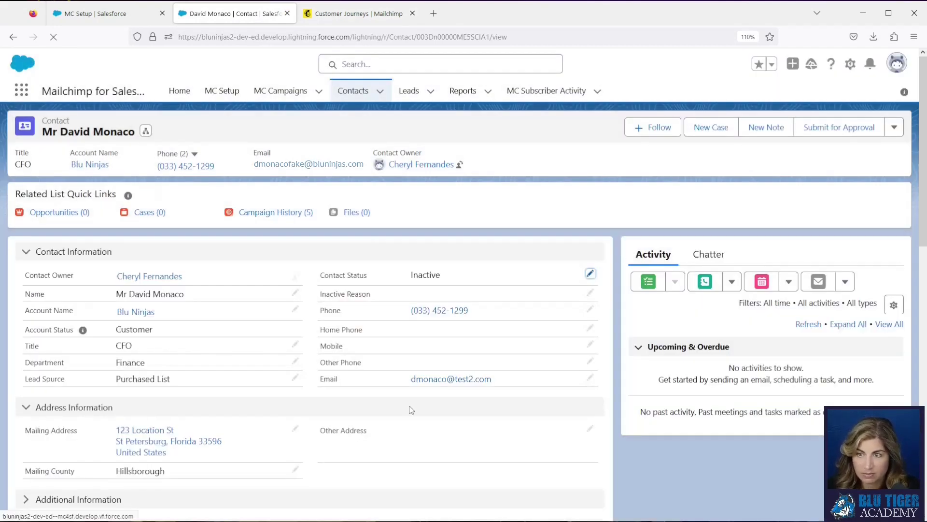
- Leave the journey in Mailchimp, open the same contact's audience profile, and compare it with the Salesforce record
click(357, 13)
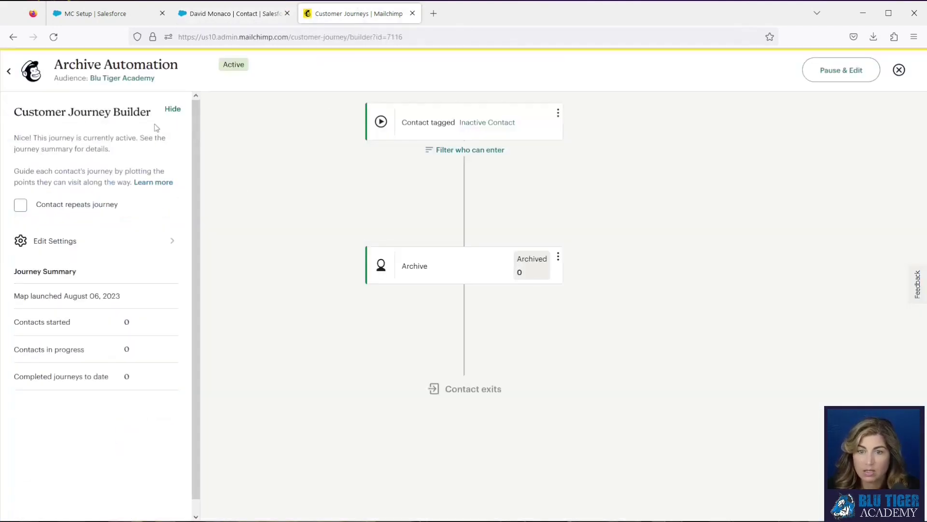
click(13, 74)
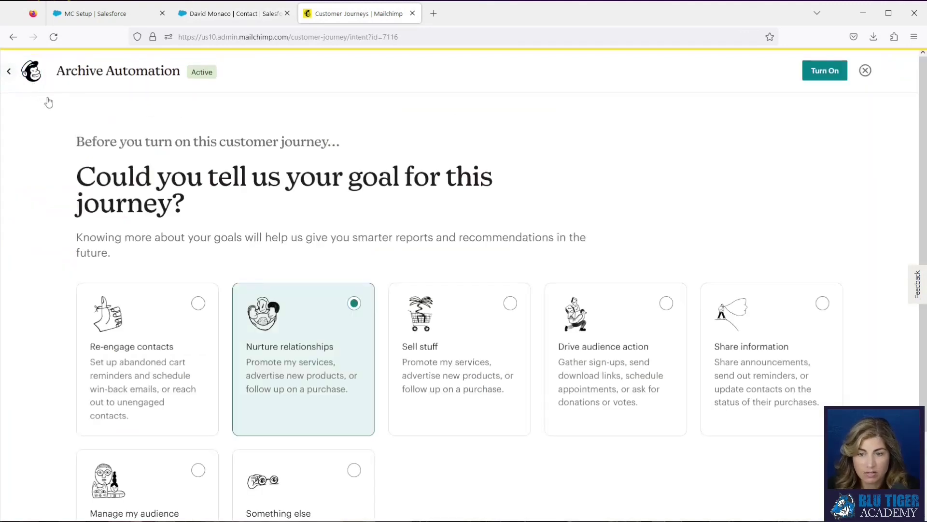
click(32, 72)
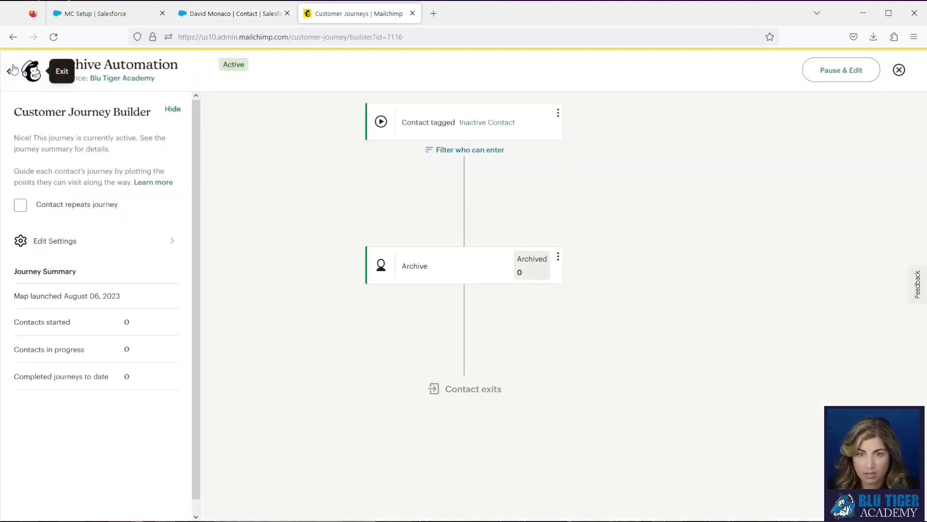
click(10, 73)
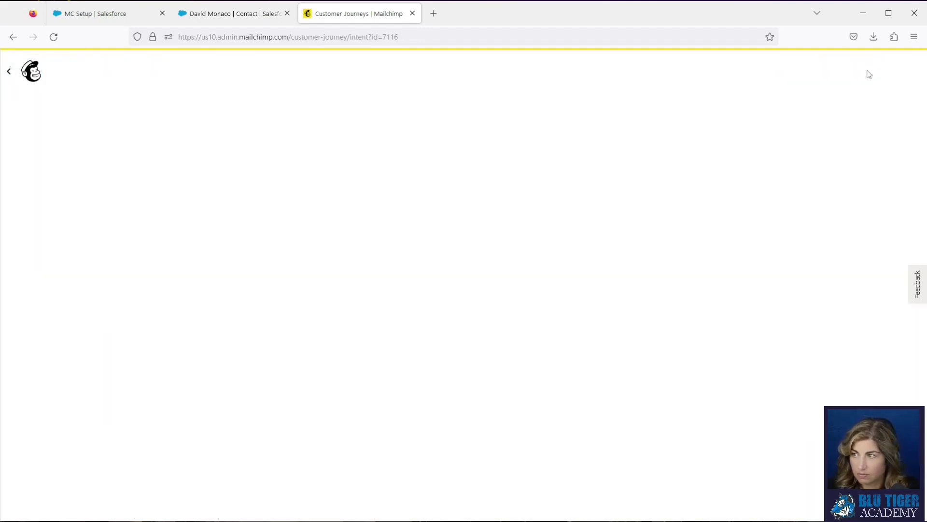
click(86, 295)
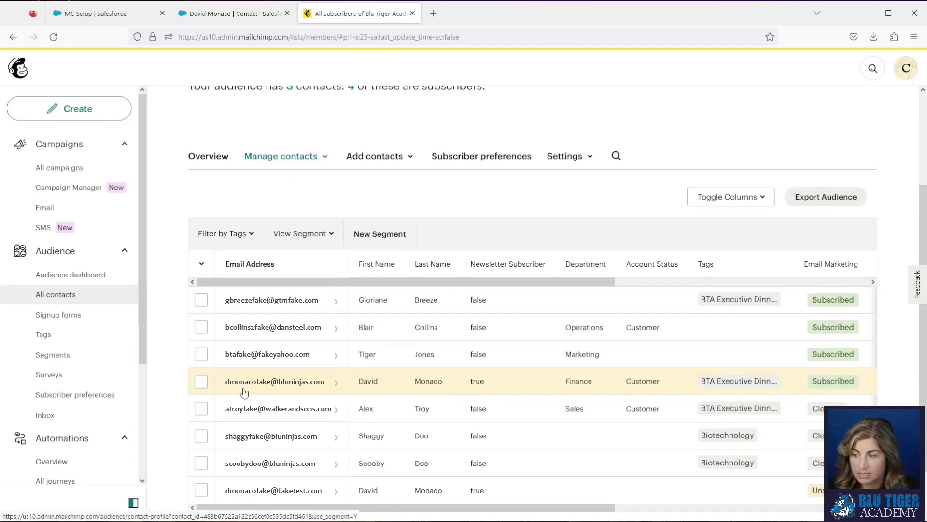
click(244, 388)
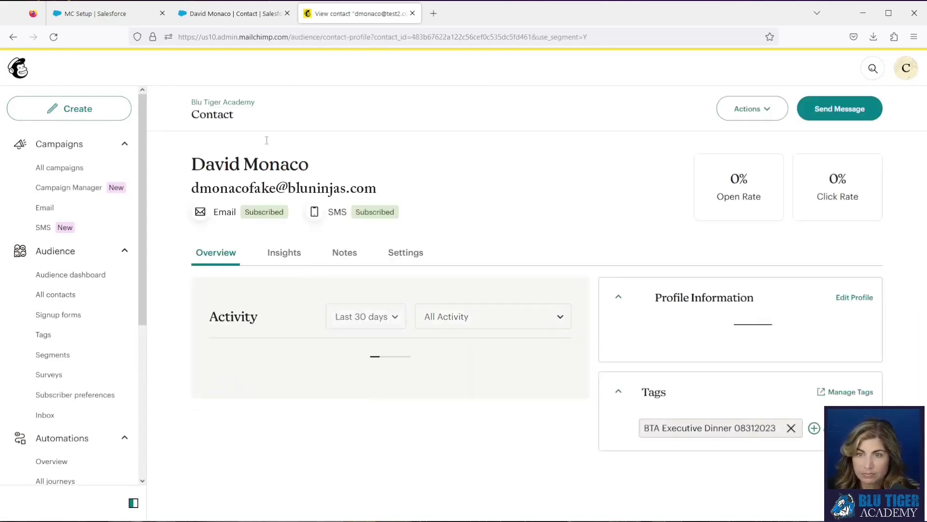
click(231, 13)
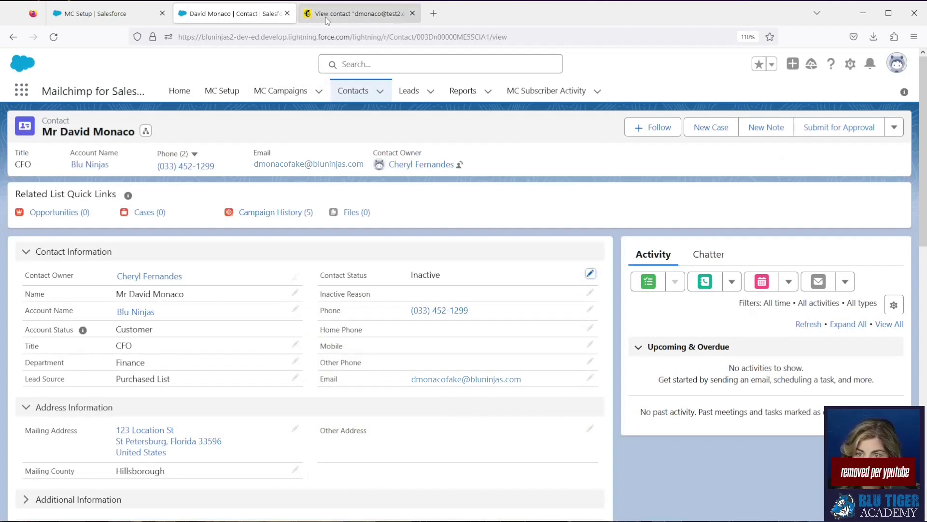
- Switch to the contact's Mailchimp profile and review its subscription status, profile information and tags
click(357, 14)
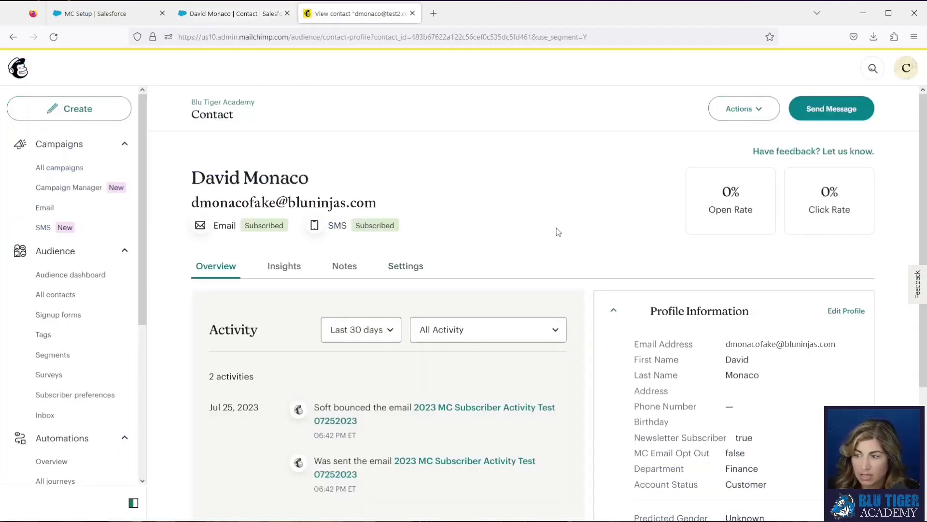
scroll(558, 232, down, 3)
scroll(657, 316, down, 1)
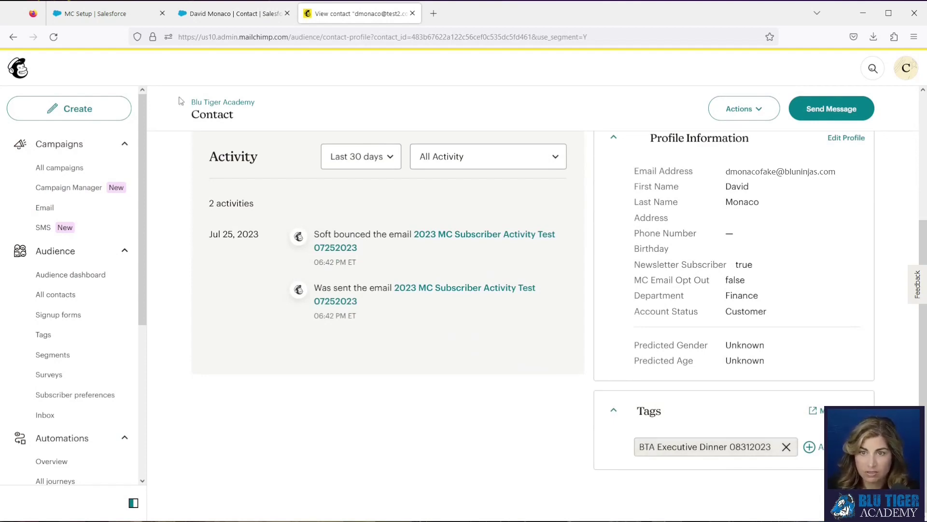
- Run the member query "Contact | Contact Status = Inactive" in Salesforce MC Setup, then reload the page and check its last run
click(127, 16)
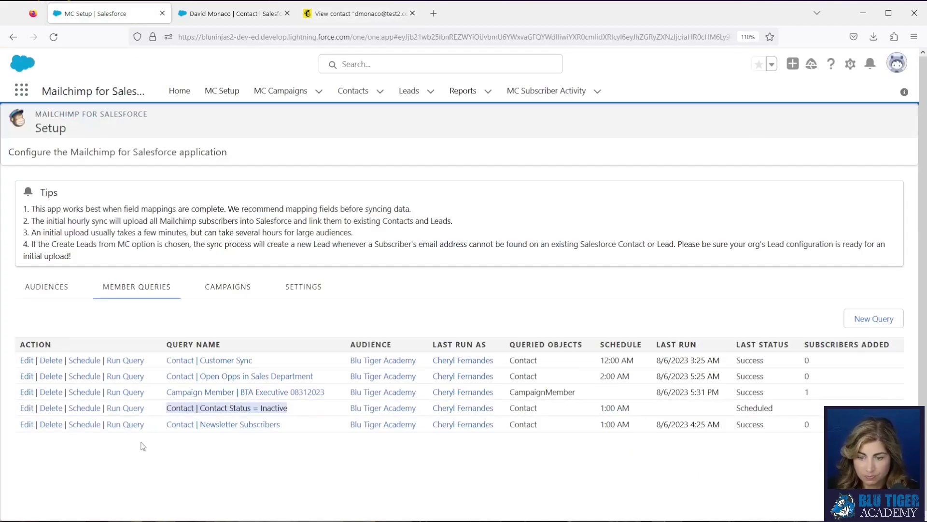
click(125, 408)
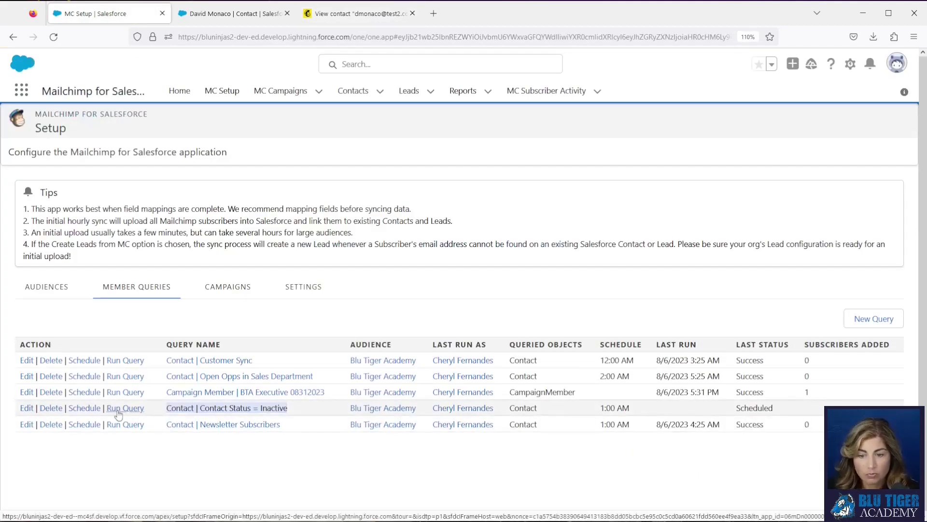
click(53, 38)
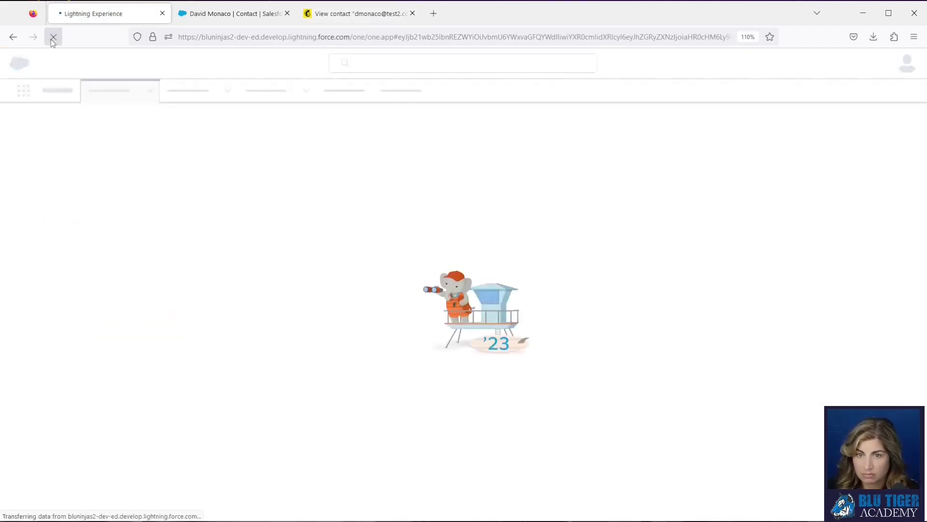
click(127, 290)
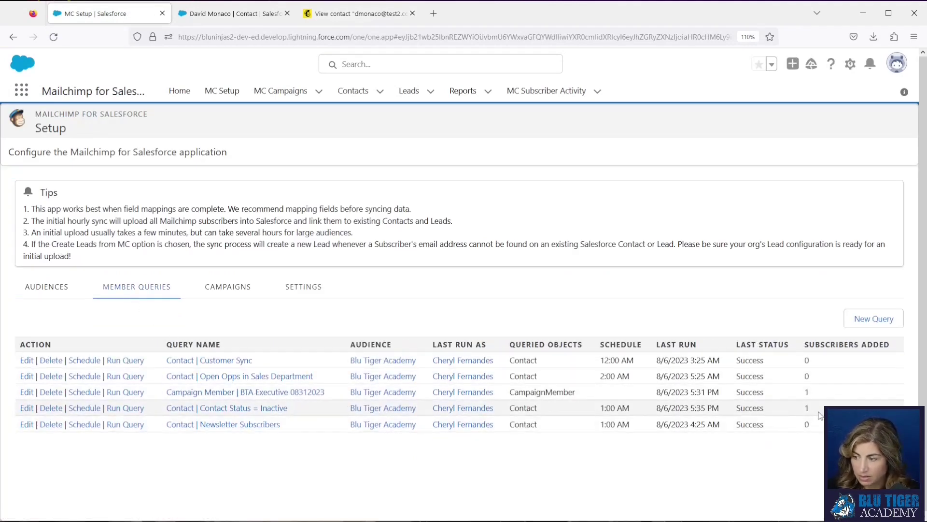
drag(818, 413, 658, 410)
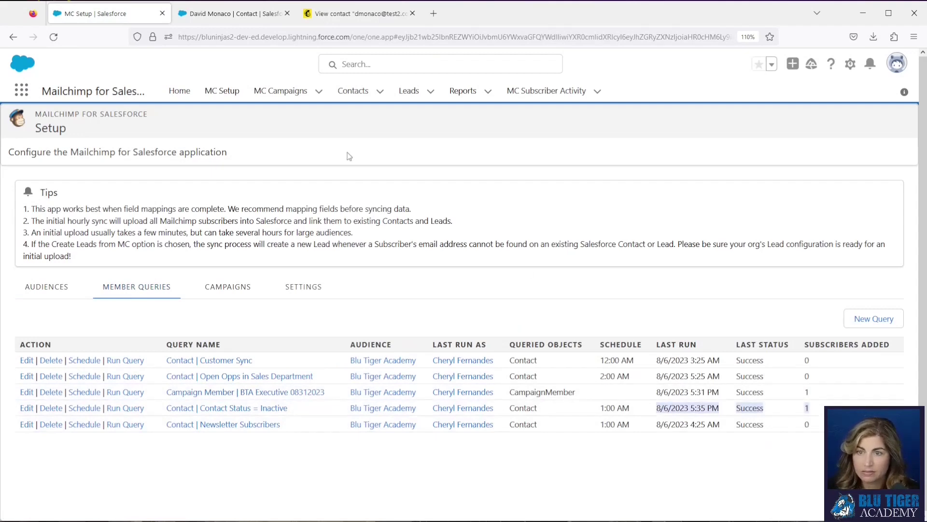
- Return to the contact's Mailchimp profile, reload it, and check the tags applied to the contact
click(321, 15)
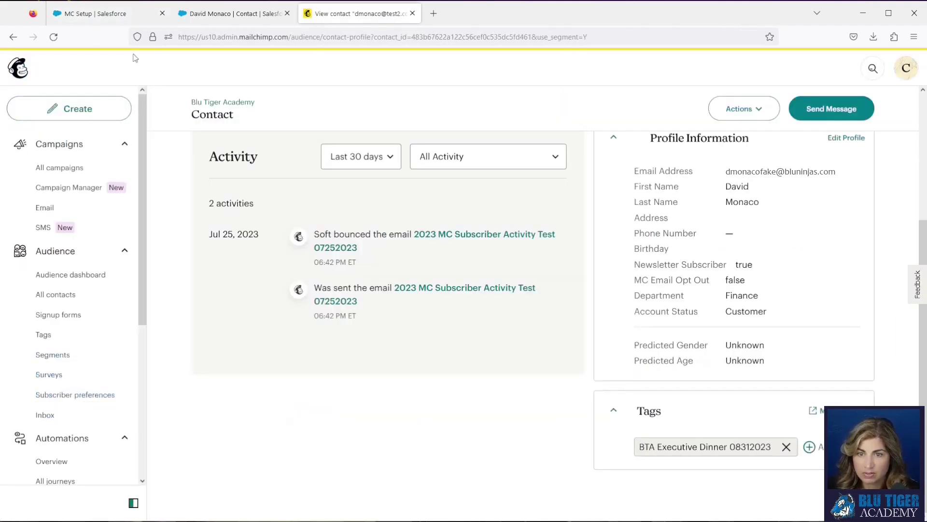
click(54, 36)
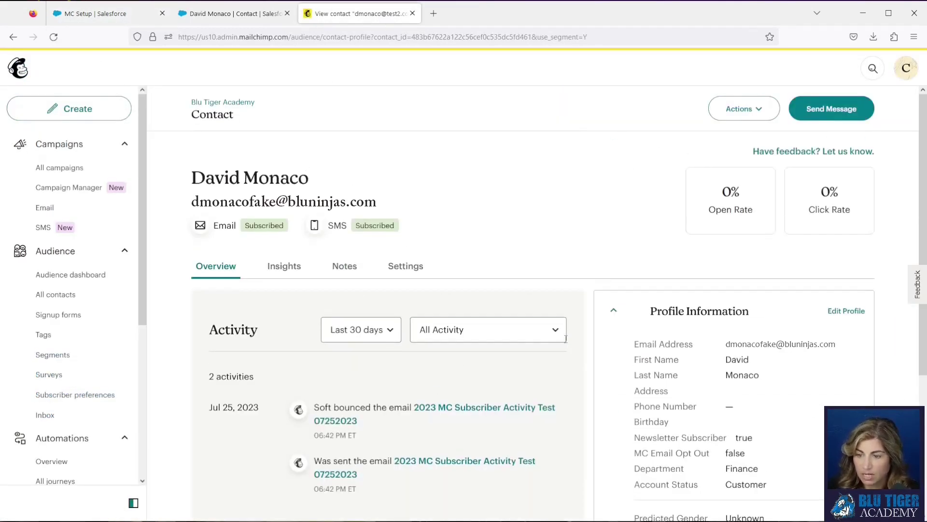
scroll(669, 453, down, 4)
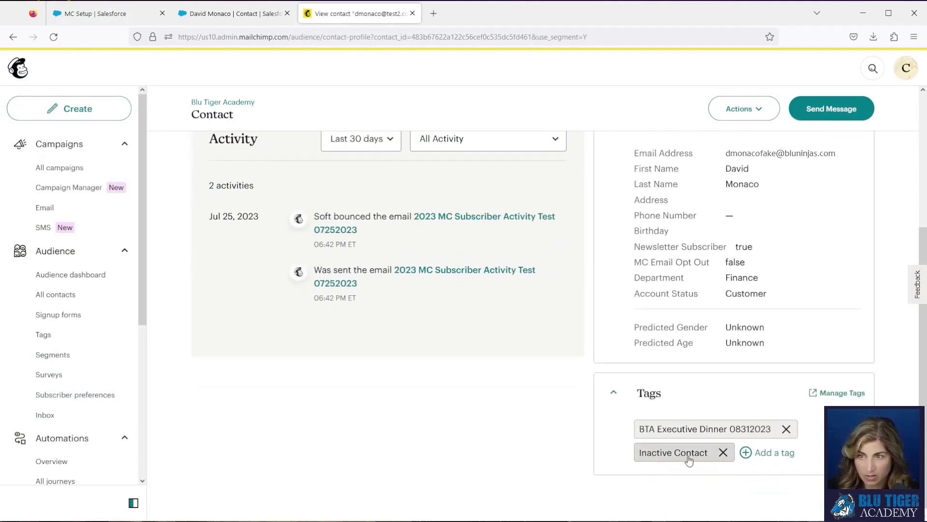
- Check the Archive Automation progress in the refreshed list of journeys, and look through all contacts of the audience
scroll(72, 396, down, 2)
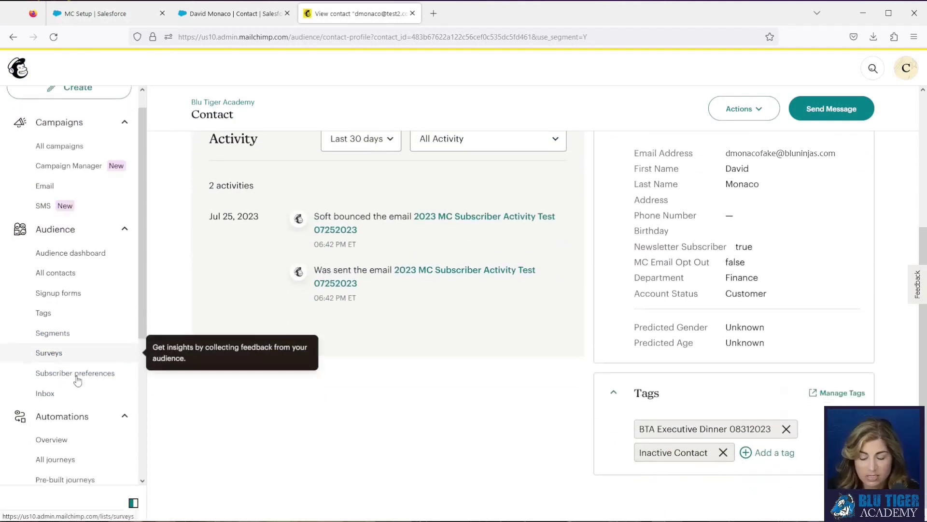
click(66, 419)
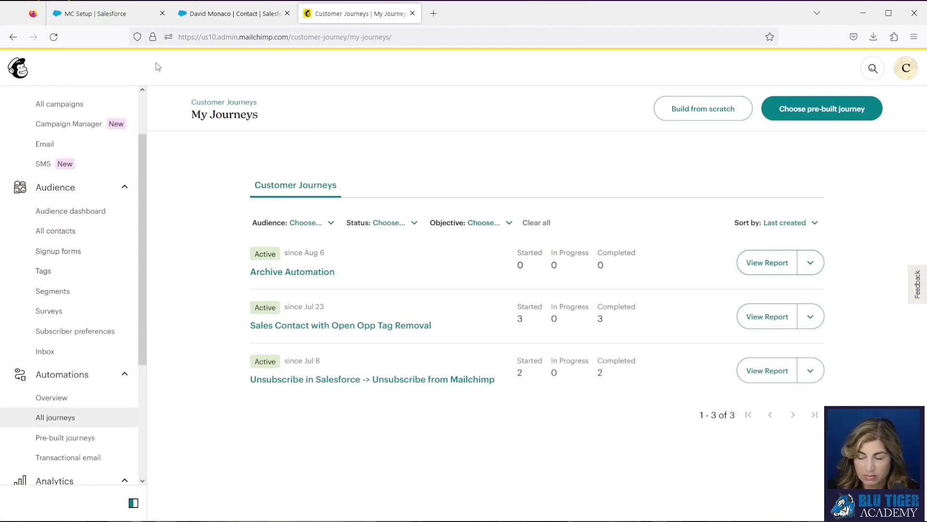
click(55, 38)
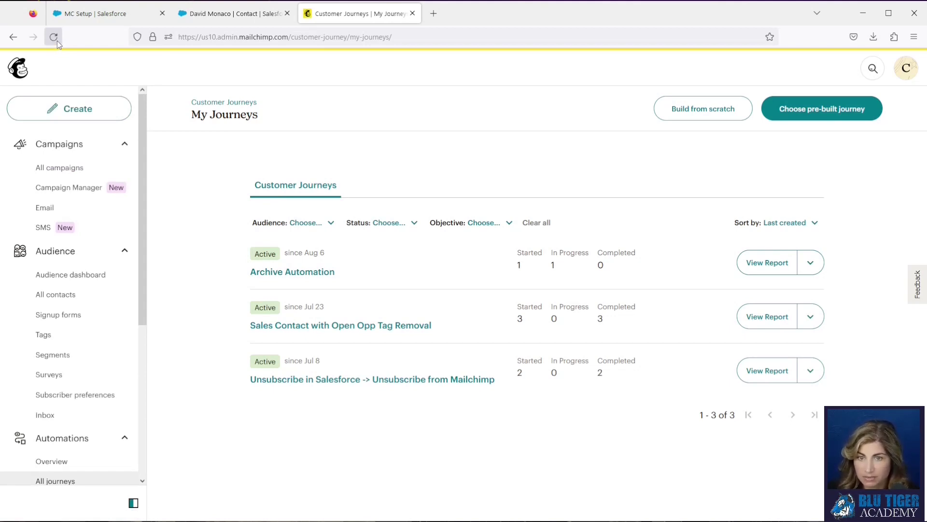
click(57, 43)
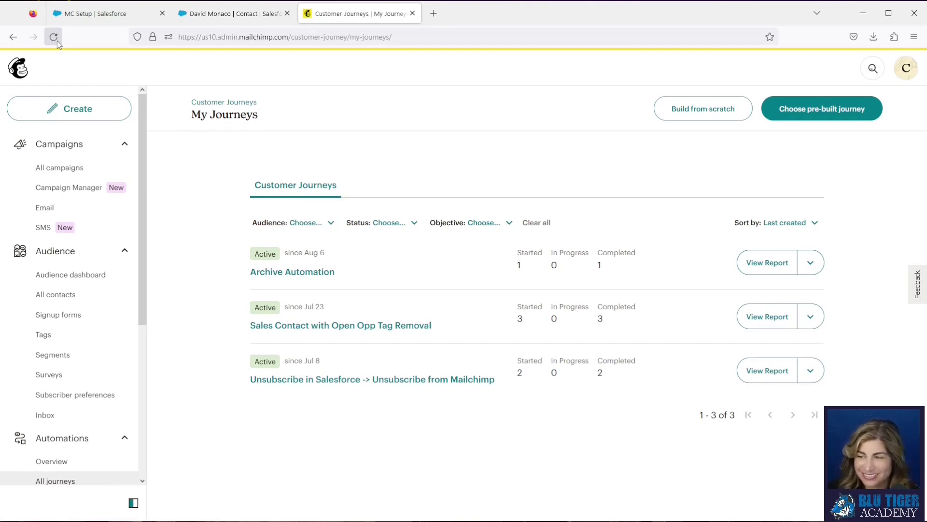
click(58, 295)
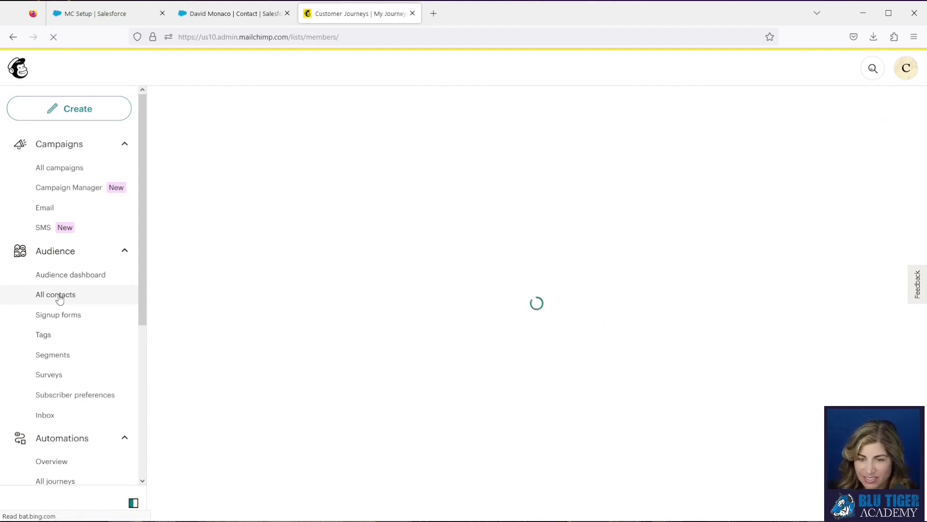
scroll(420, 372, down, 2)
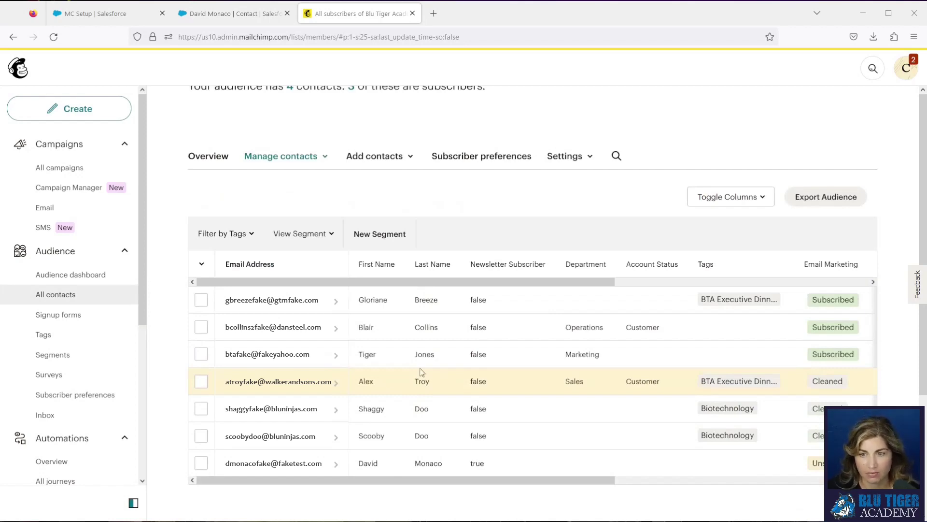
- Start a new Salesforce member query for the Blu Tiger Academy audience and add the new tag Unqualified Lead
click(92, 13)
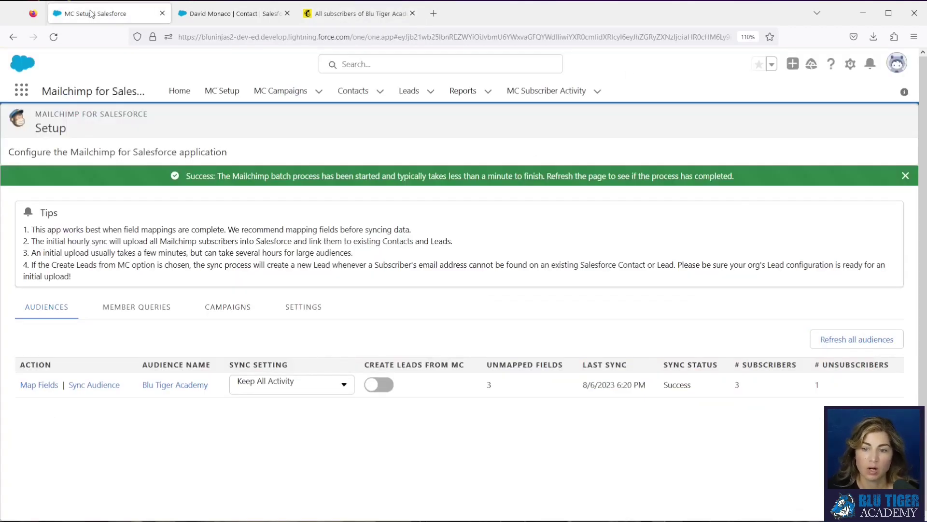
click(160, 317)
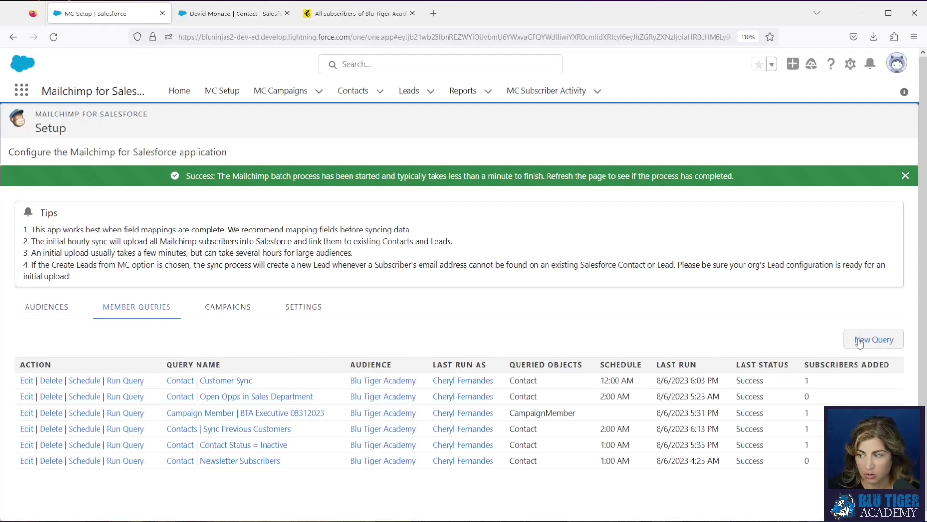
click(859, 341)
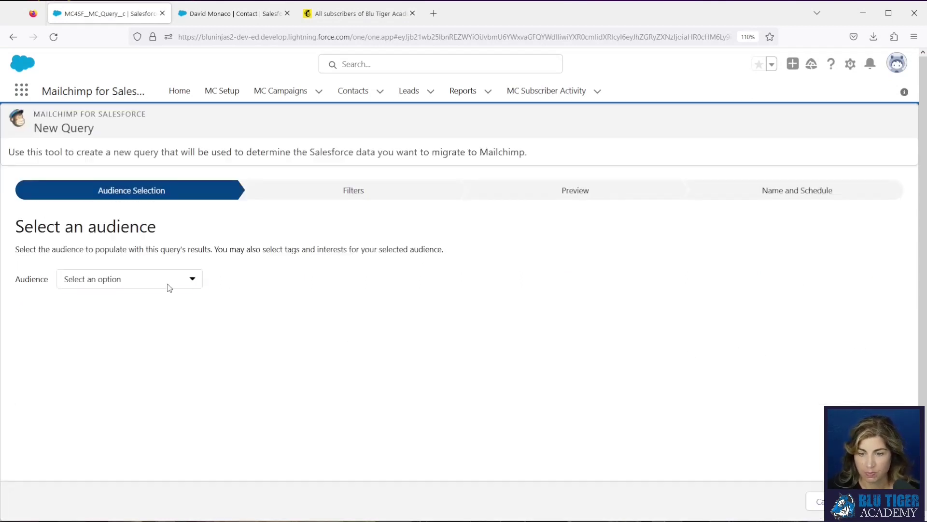
click(168, 285)
click(166, 314)
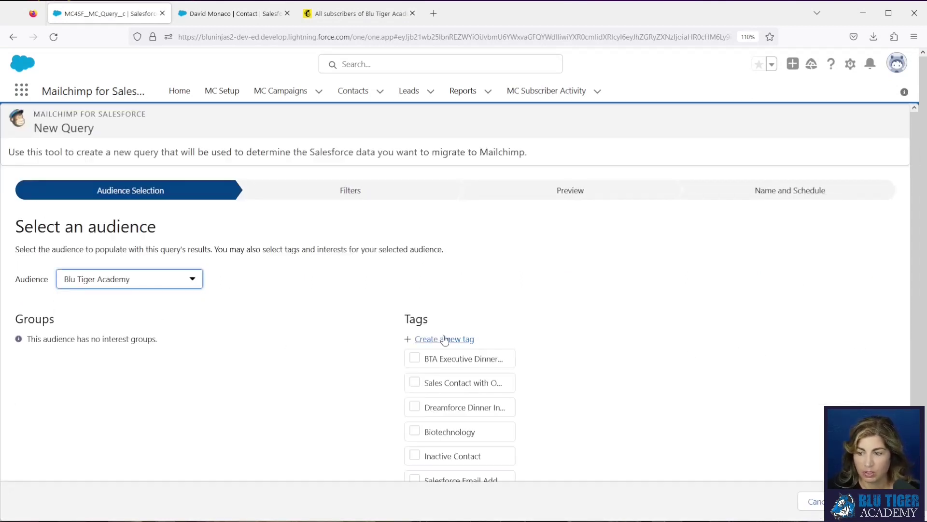
click(445, 339)
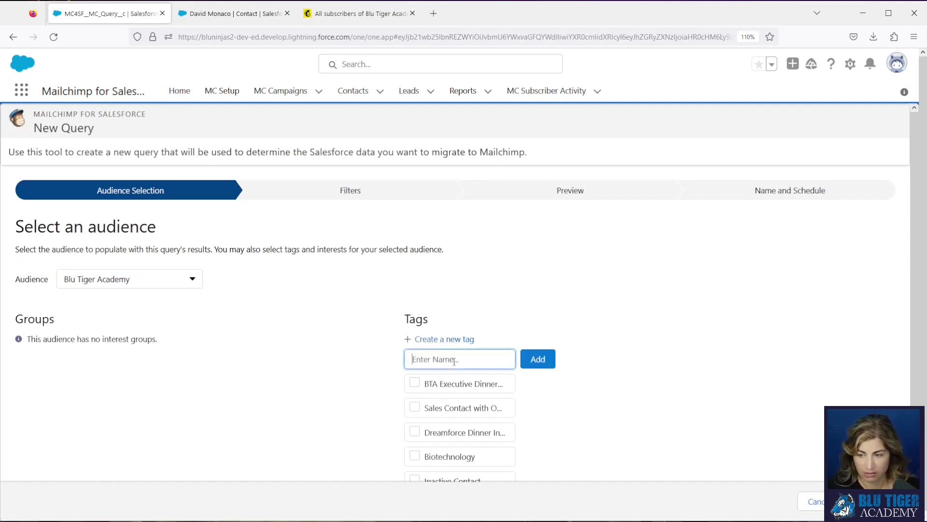
text(Unqualified Lead)
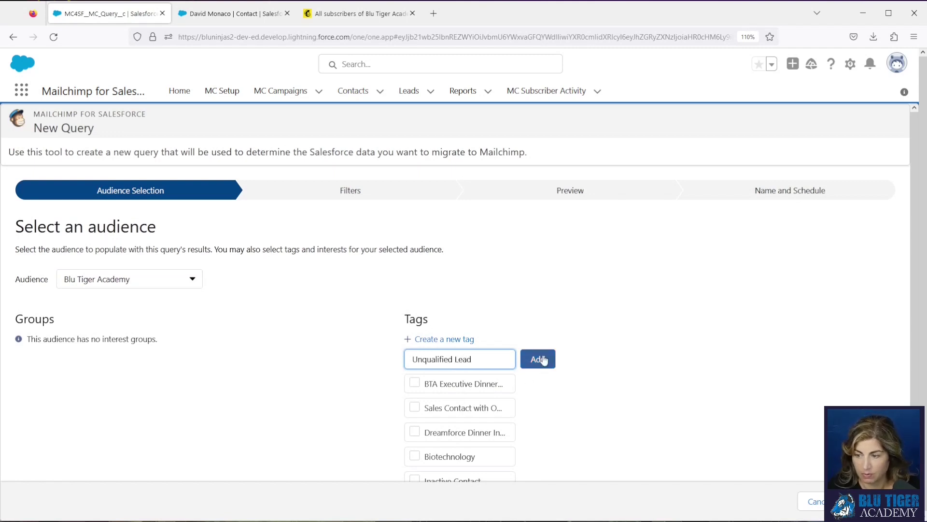
click(539, 359)
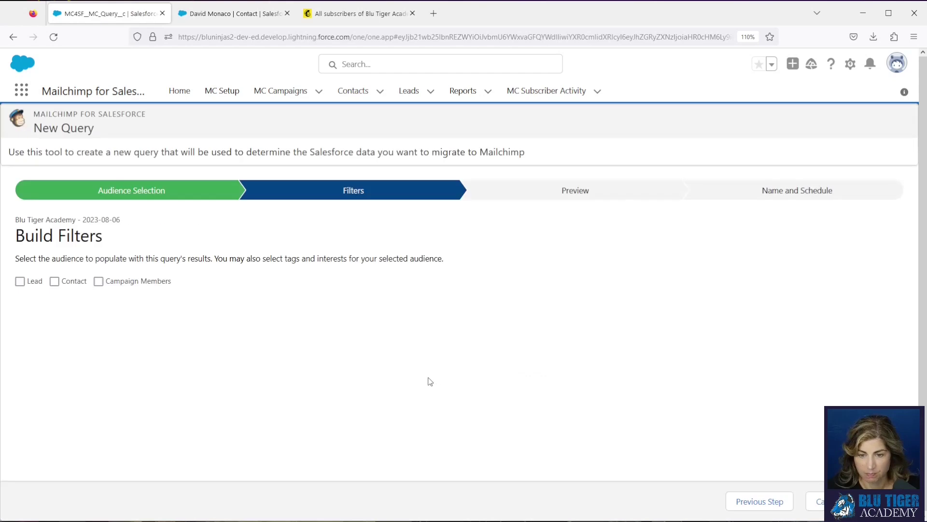
- Query the Lead object with a filter where Status Equals Unqualified
click(19, 281)
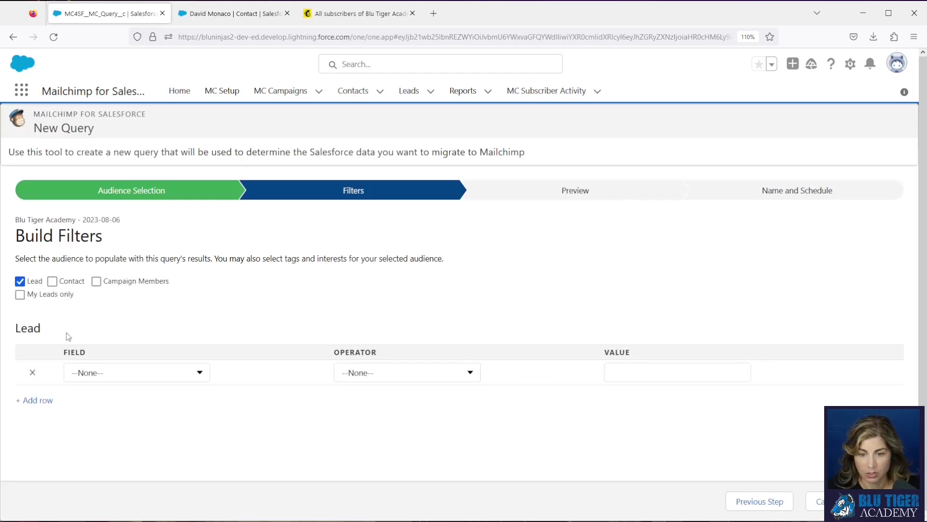
click(89, 372)
scroll(108, 314, down, 10)
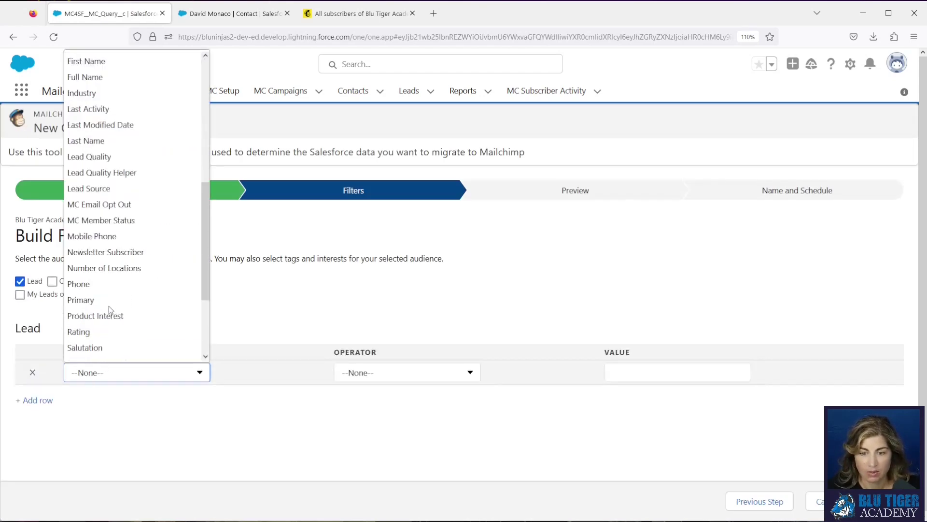
click(98, 302)
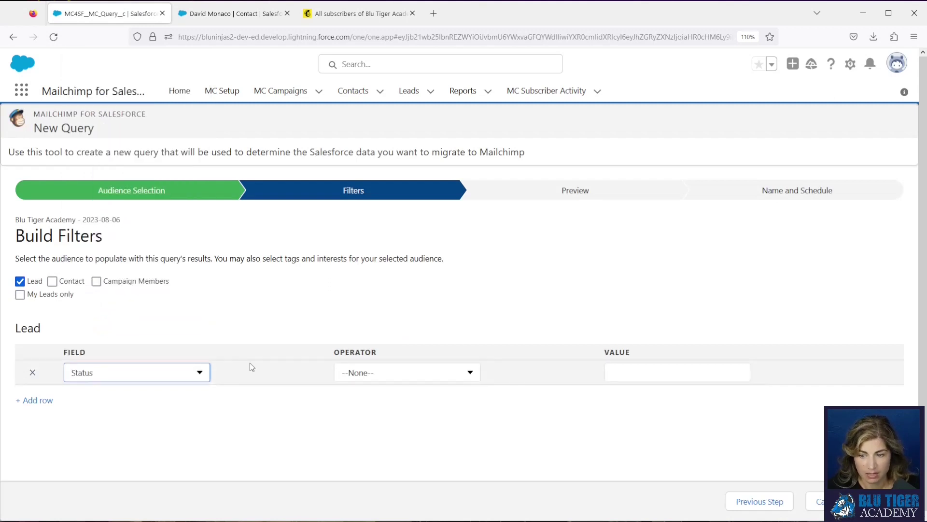
click(360, 379)
click(361, 408)
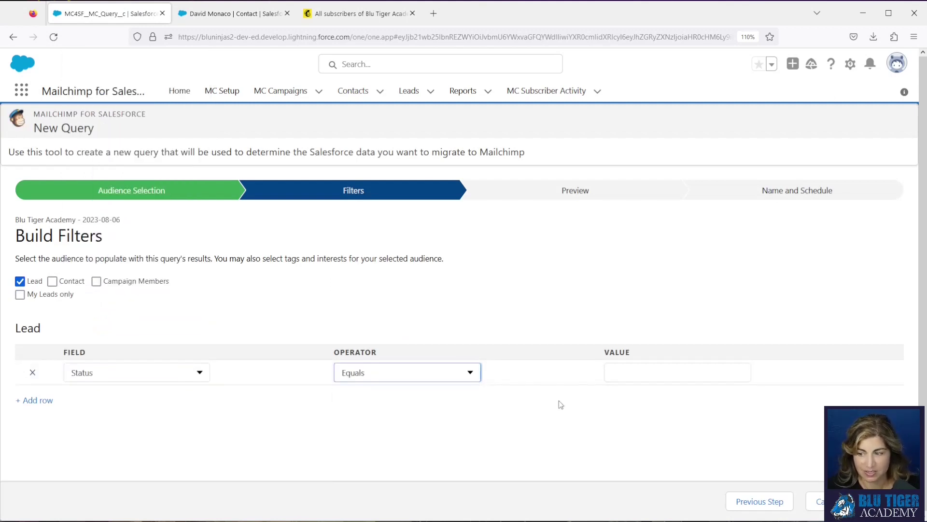
click(645, 375)
text(Unqu)
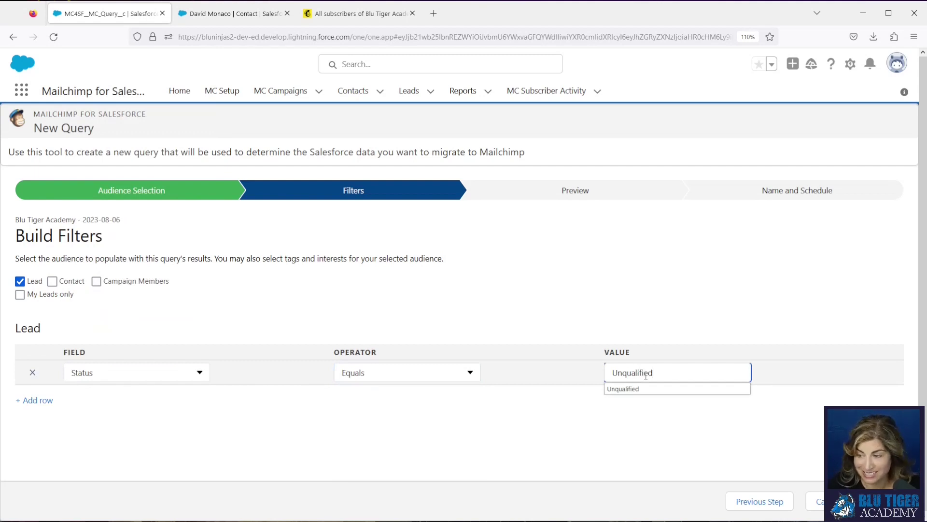
text(alified)
click(563, 425)
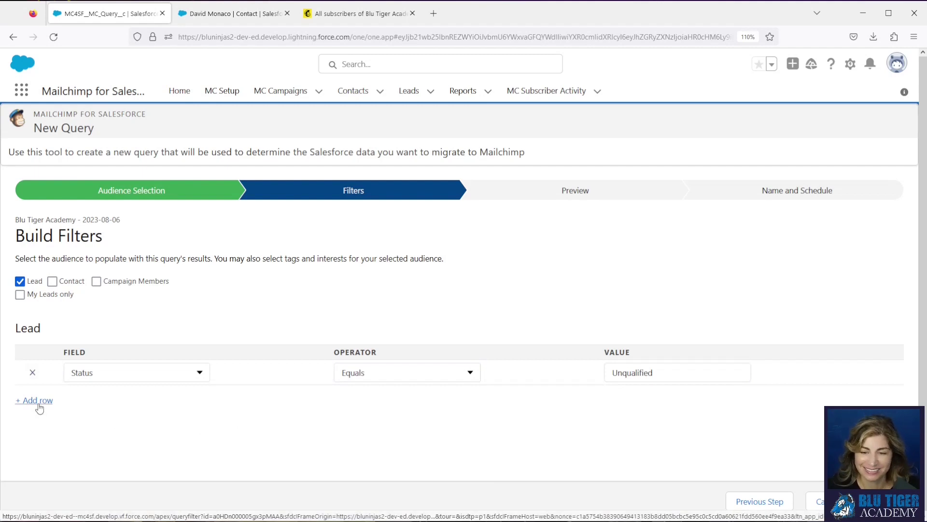
- Add a second Lead filter where MC Member Status is Not Equal To Archived
click(106, 398)
scroll(128, 325, down, 6)
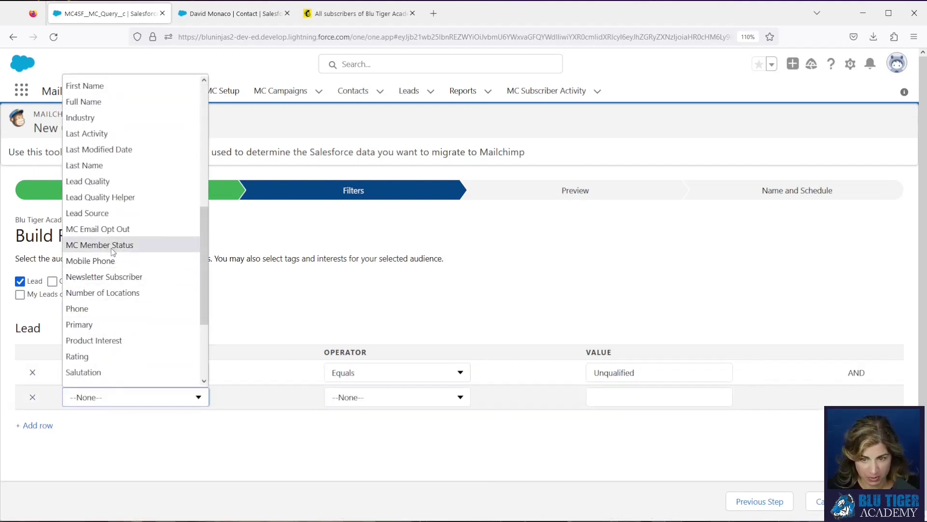
click(113, 245)
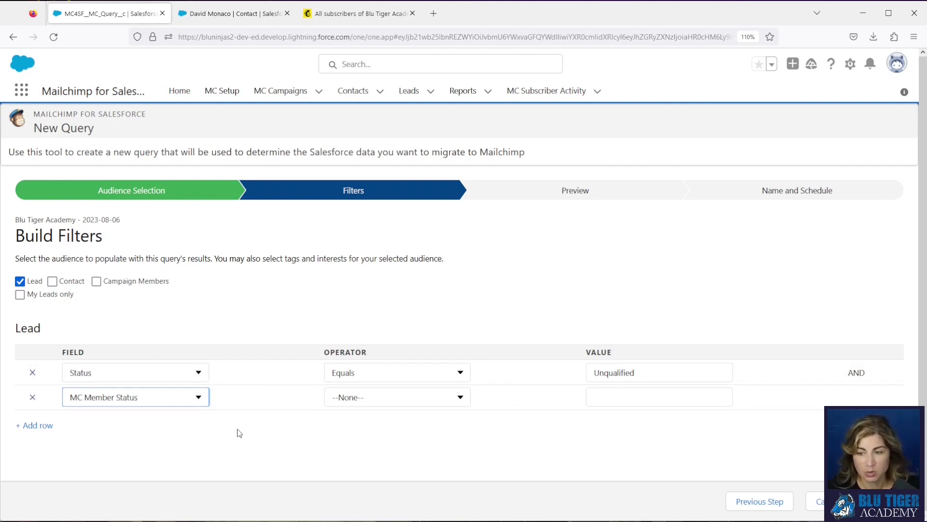
click(351, 400)
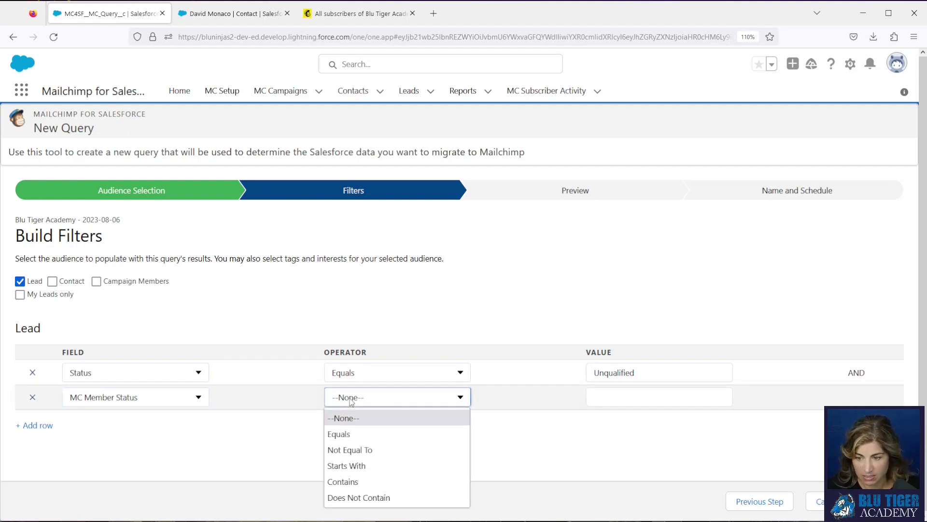
click(356, 450)
click(610, 400)
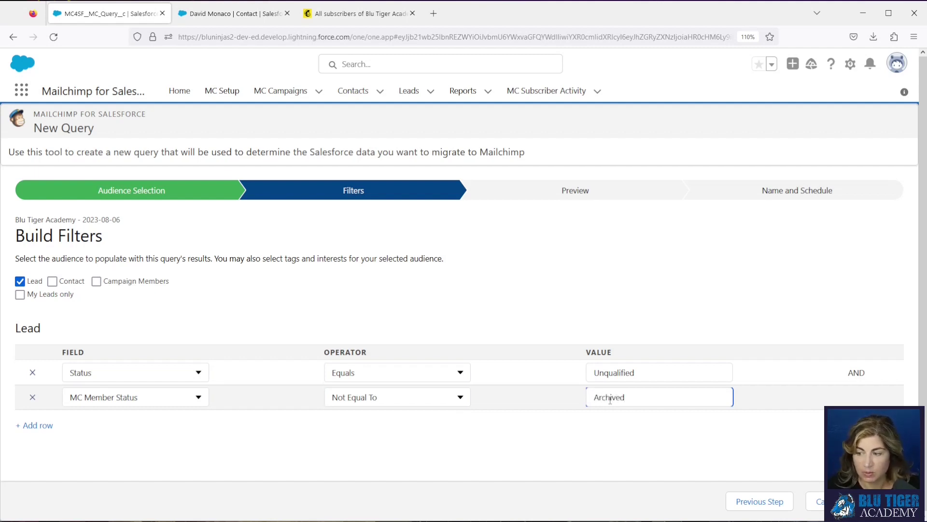
- Add a third Lead filter on MC Member Status with the Not Equal To operator and a blank value
click(34, 425)
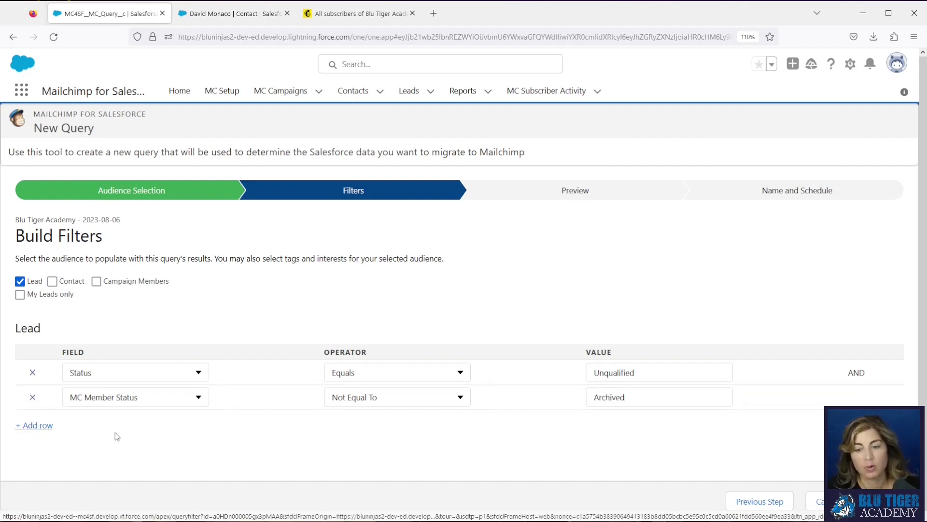
click(123, 425)
scroll(124, 316, down, 5)
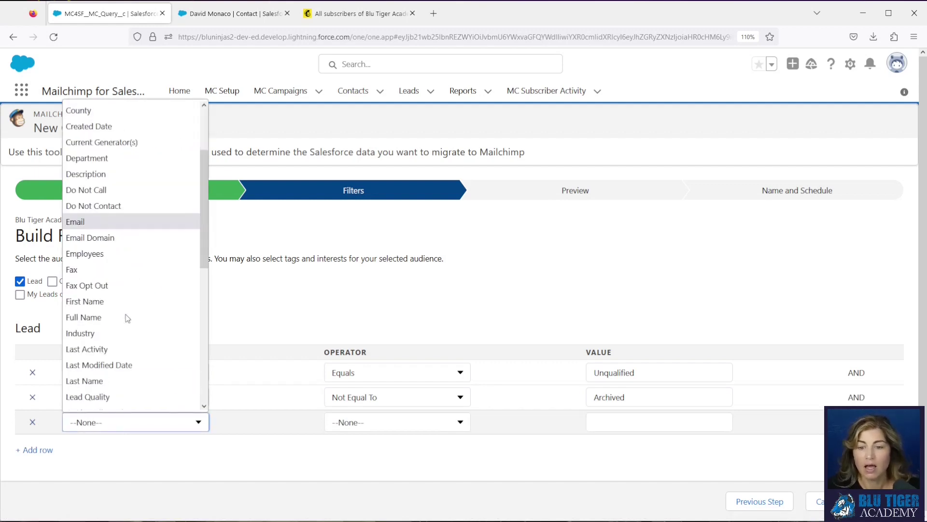
click(122, 365)
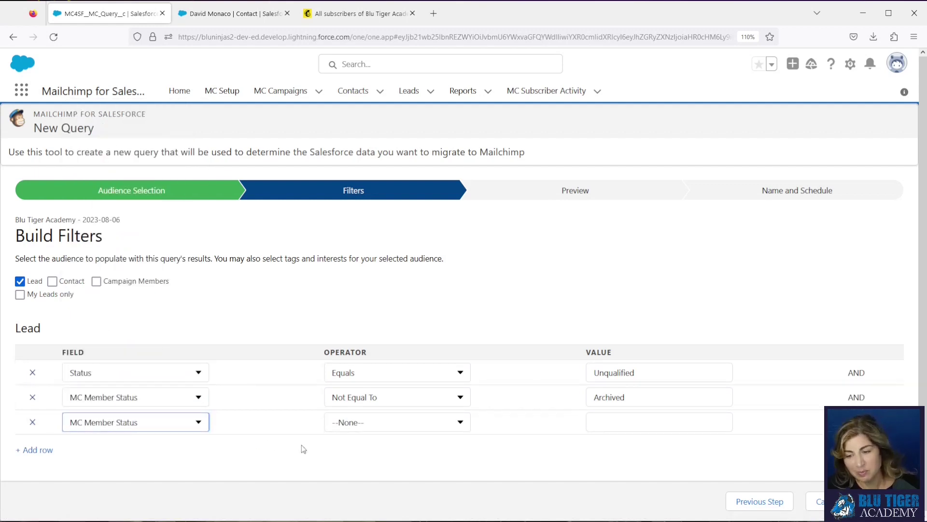
click(375, 423)
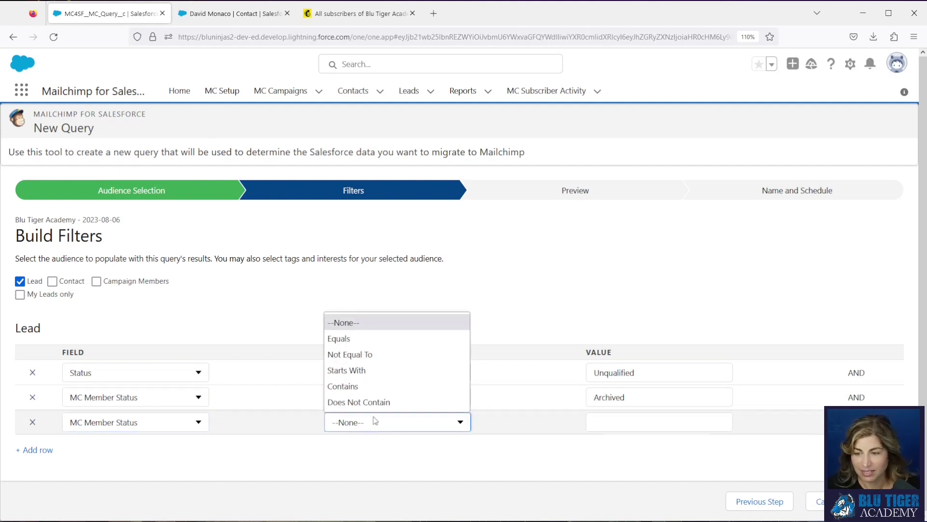
click(369, 355)
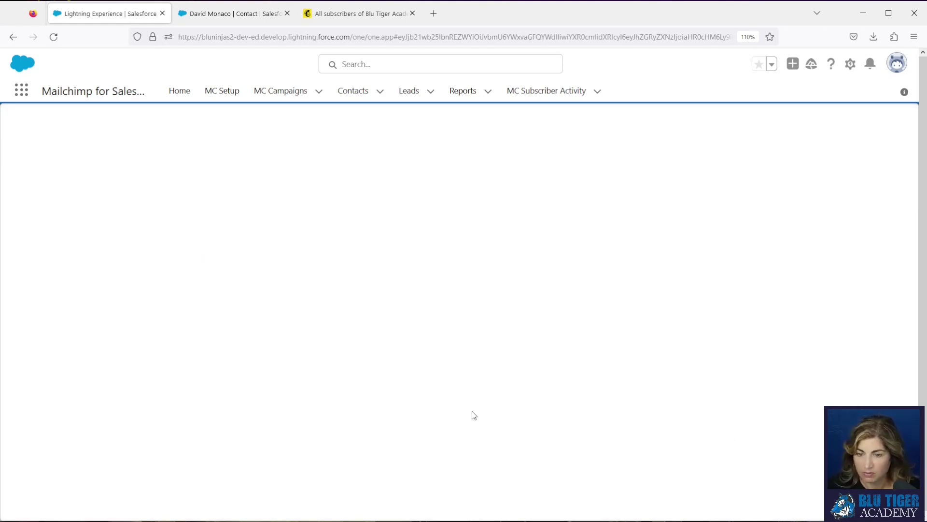
- Name the new query Leads | Status = Unqualified
text(L)
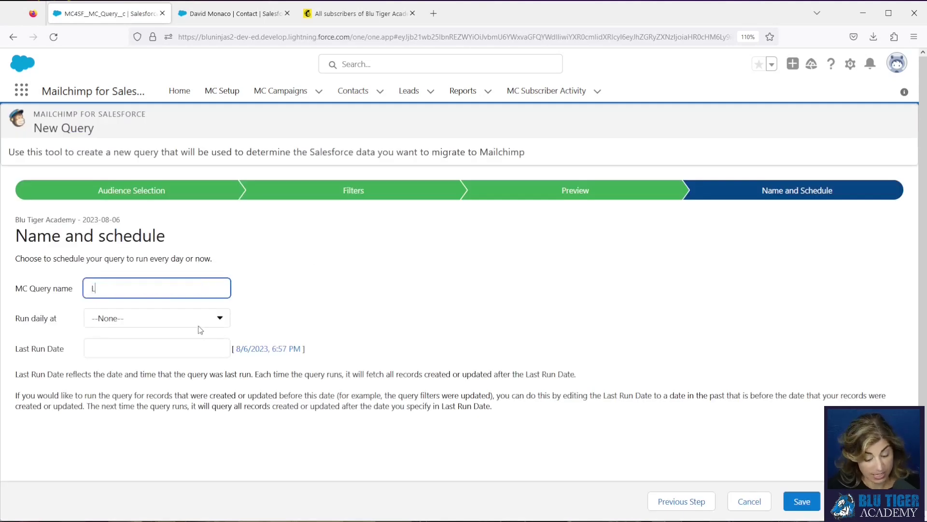
text(eads | )
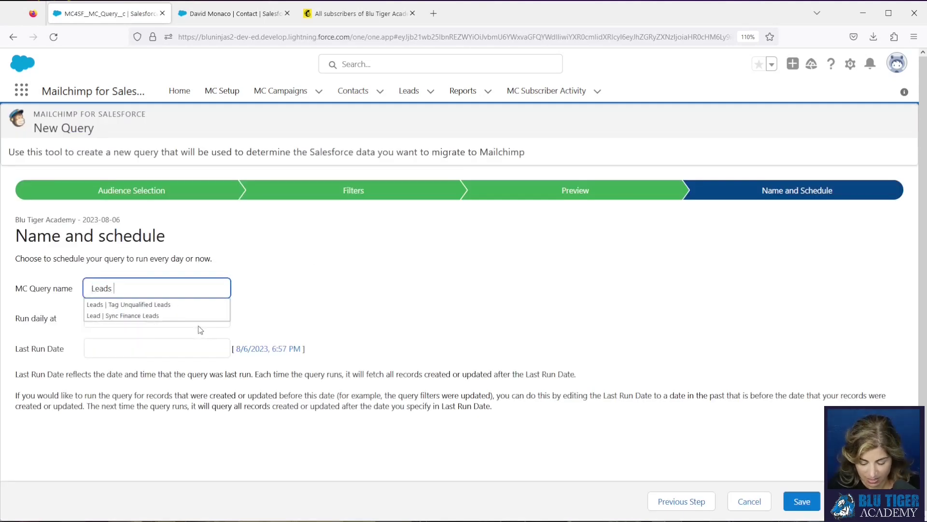
text(Stat)
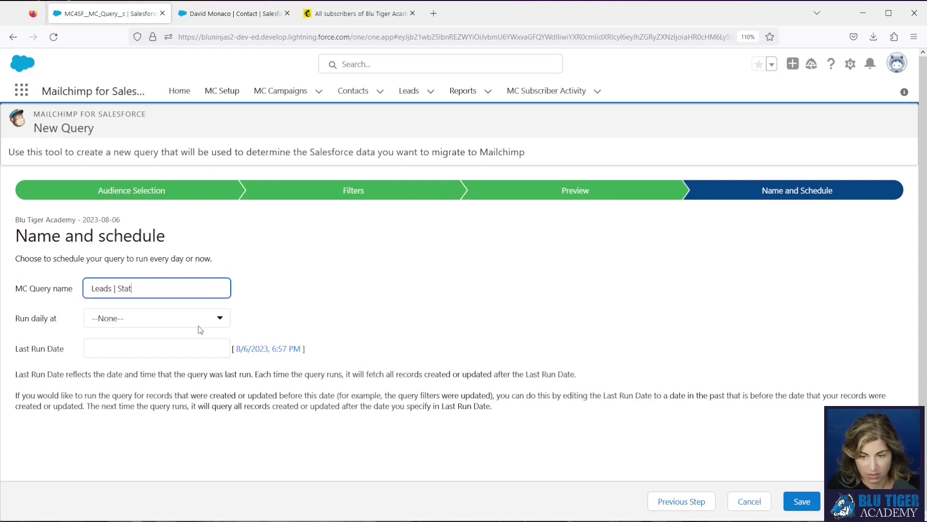
text(us =)
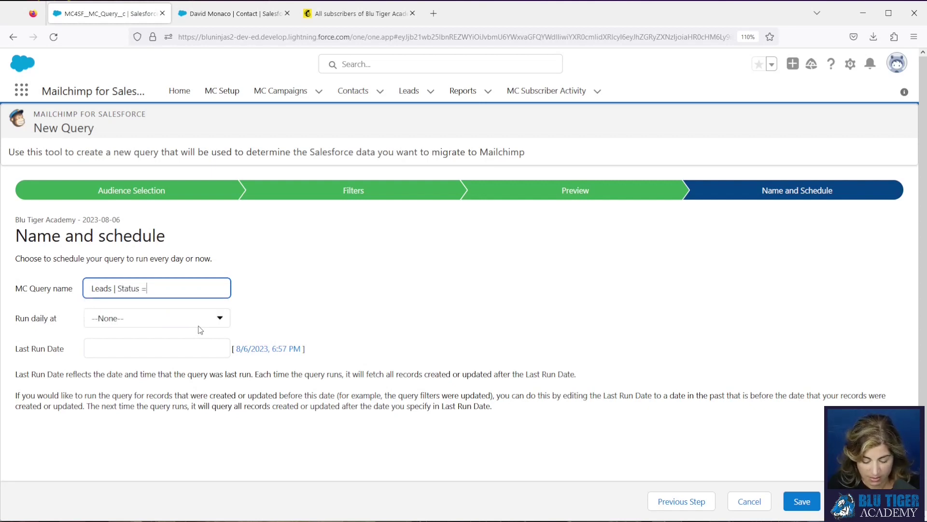
text( Unqualified)
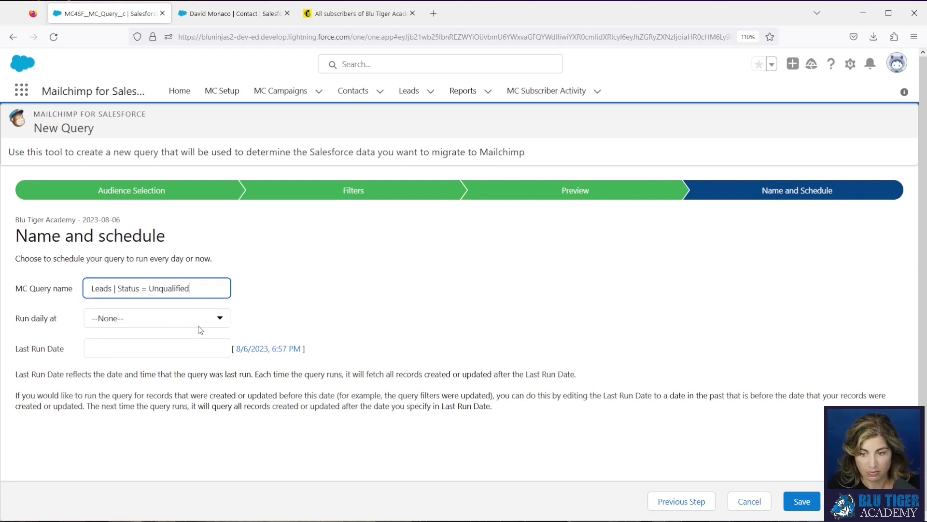
- Schedule the query to run daily at 3:00 AM and save it
click(356, 327)
click(220, 320)
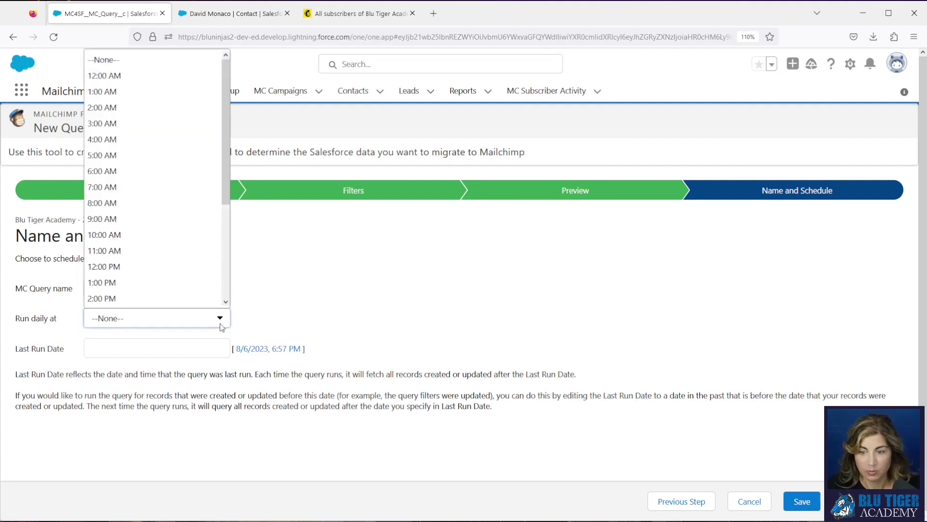
click(129, 122)
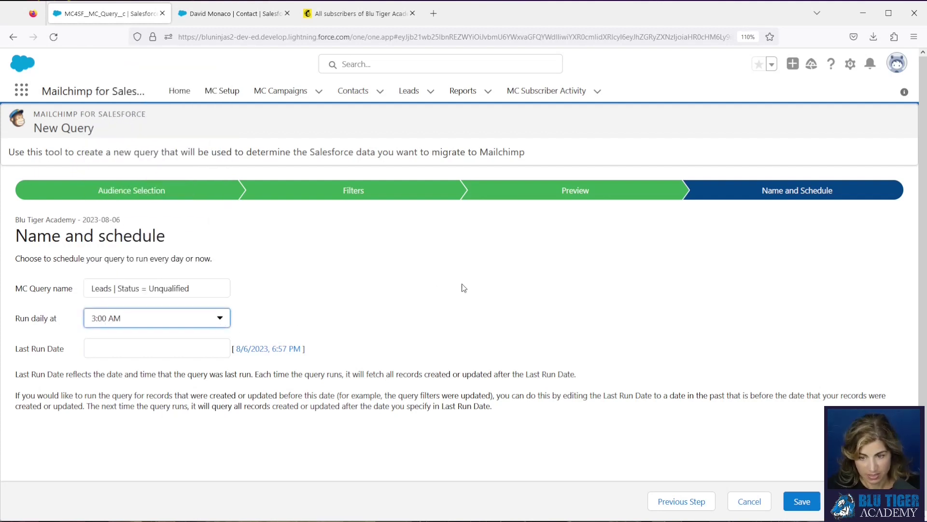
click(800, 501)
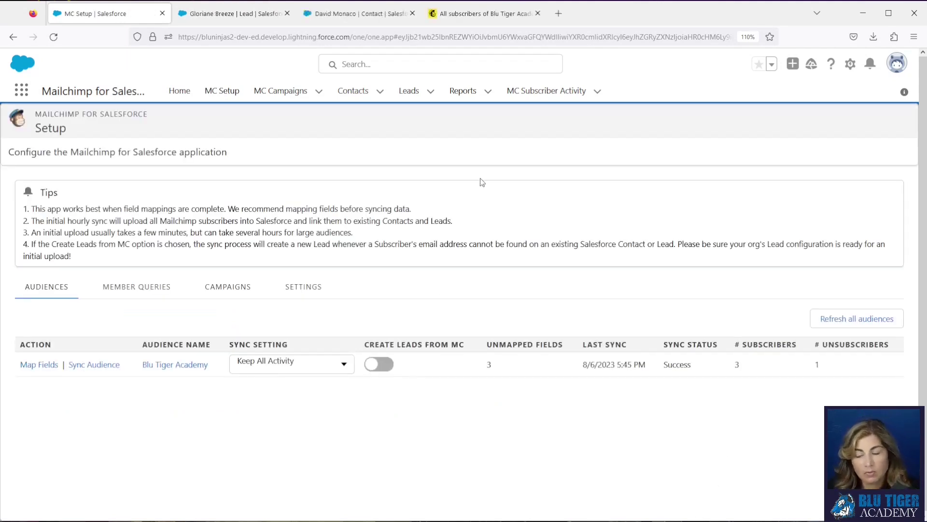
- Switch to Mailchimp, open the Archive Automation journey and pause it for editing
click(451, 22)
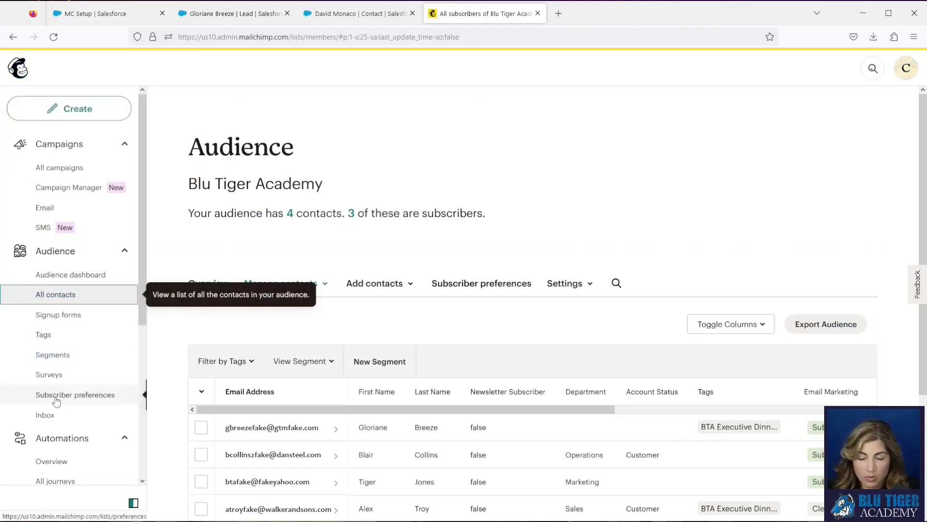
scroll(52, 398, down, 2)
click(55, 418)
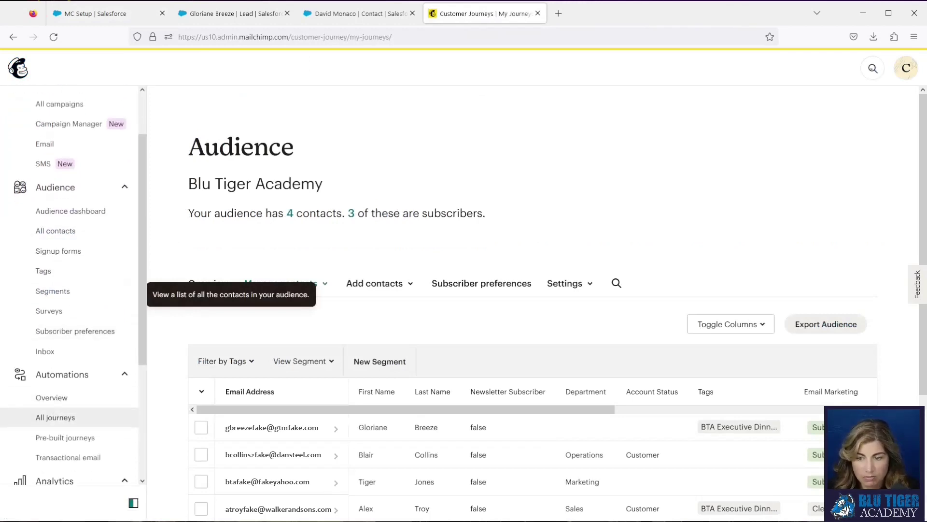
click(289, 276)
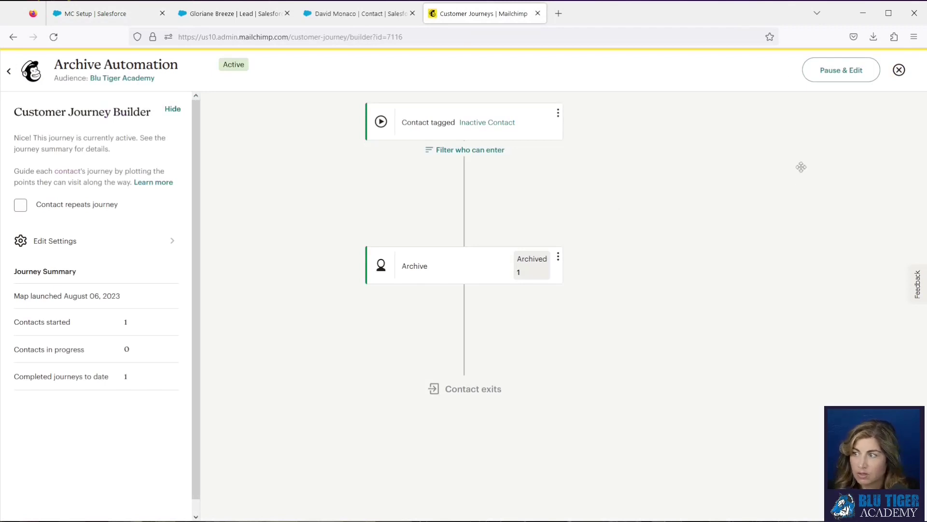
click(827, 73)
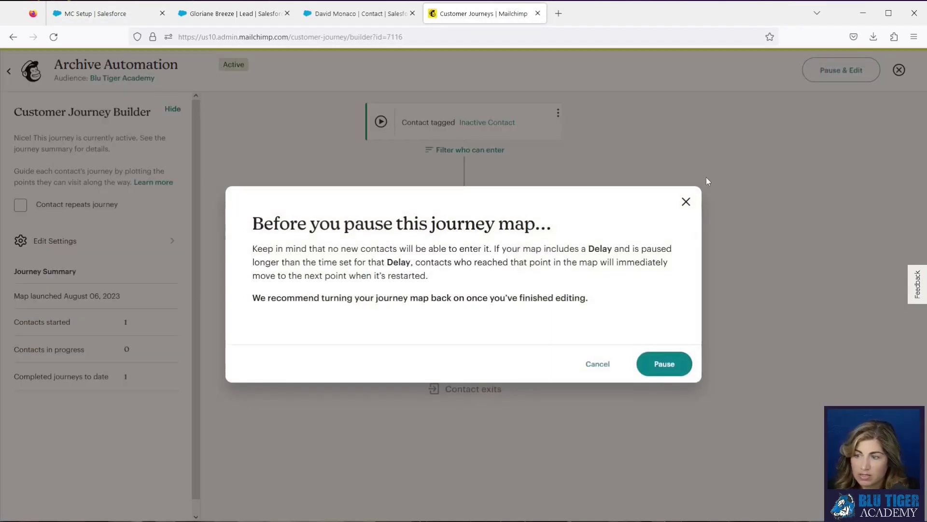
click(648, 366)
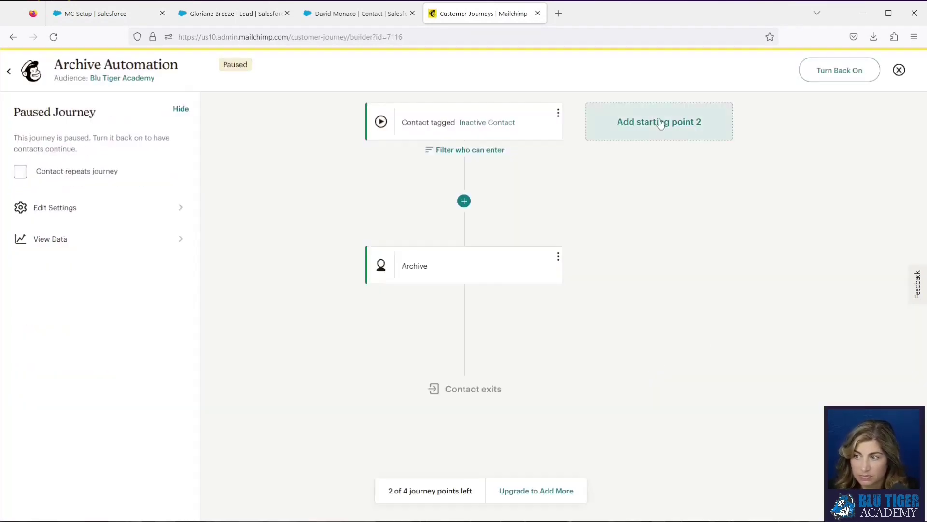
- Add a second Tag added starting point for the Unqualified Lead tag and turn the journey back on
click(680, 131)
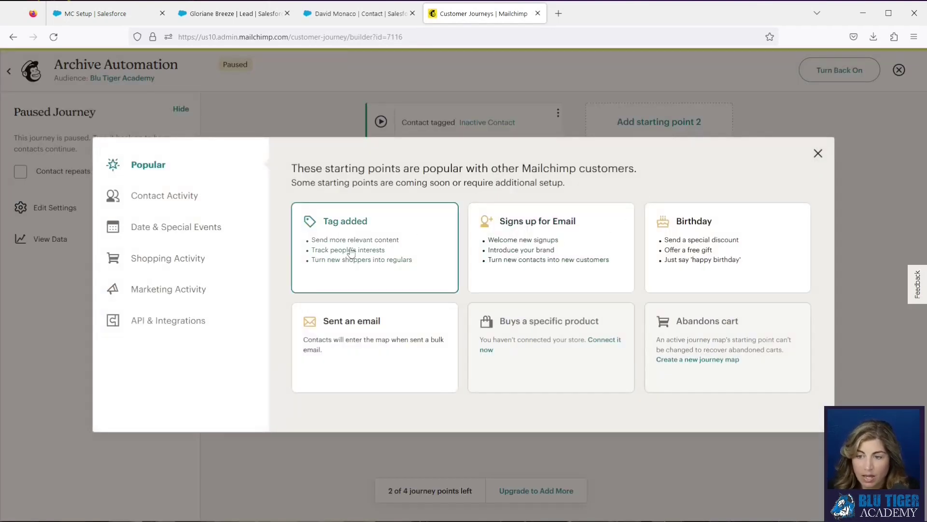
click(351, 252)
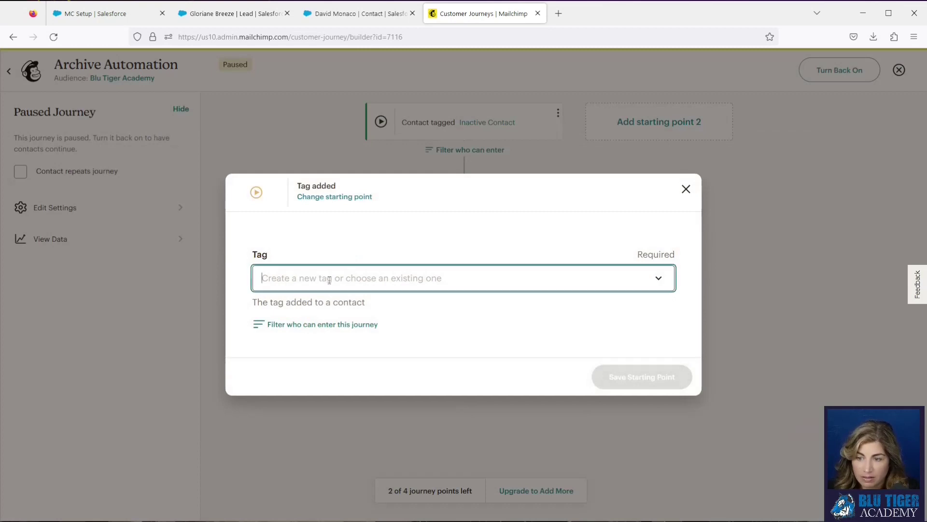
click(329, 279)
click(331, 465)
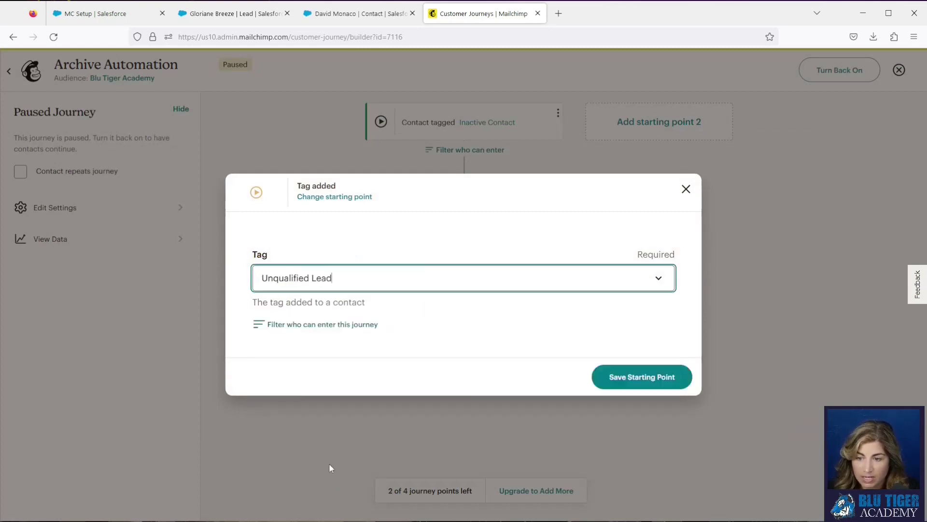
click(622, 378)
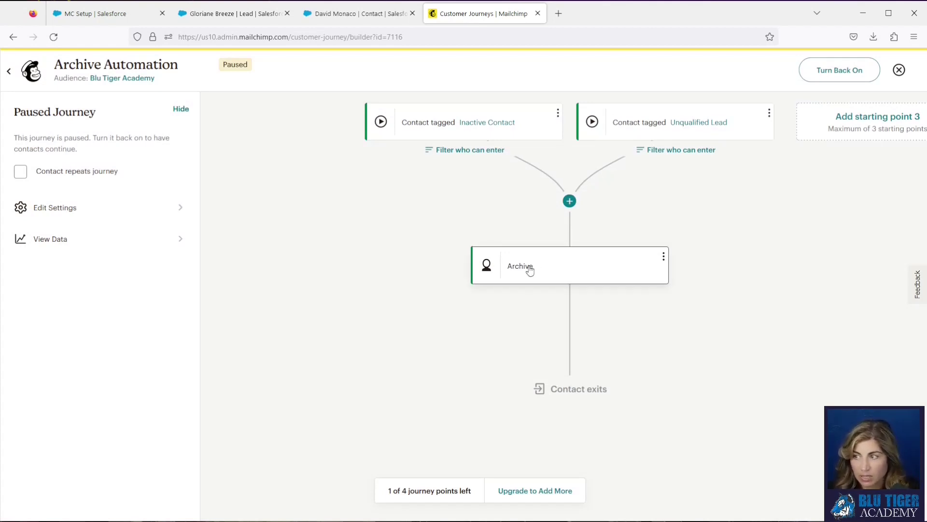
click(824, 78)
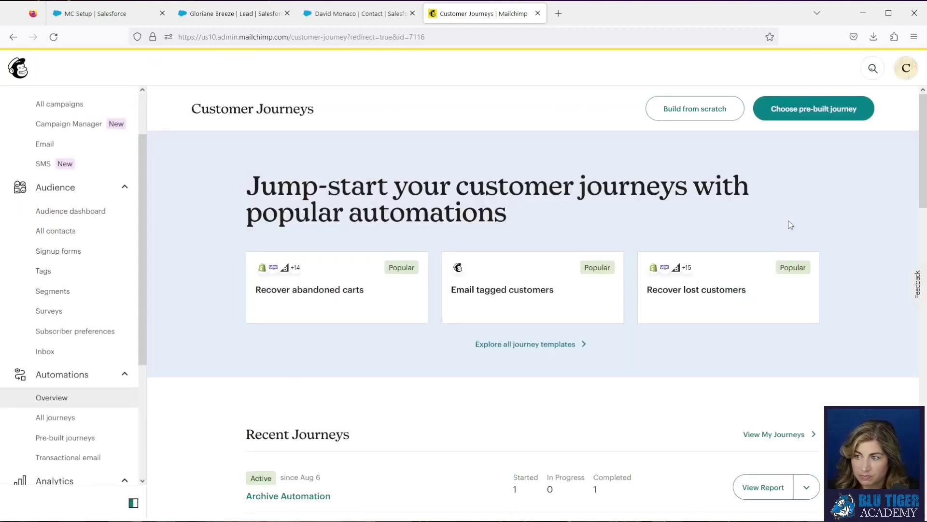
scroll(492, 284, down, 4)
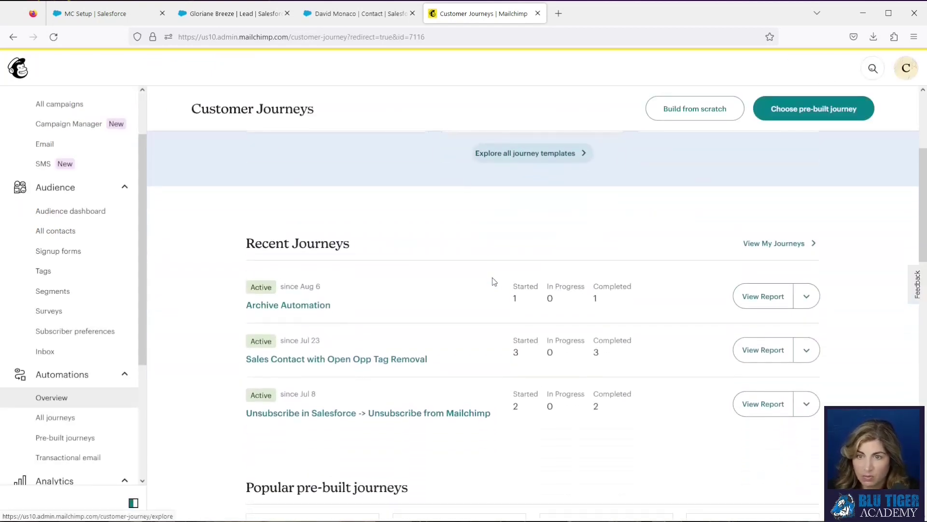
- Switch to the open Salesforce lead record and mark Unqualified as its current status
click(240, 14)
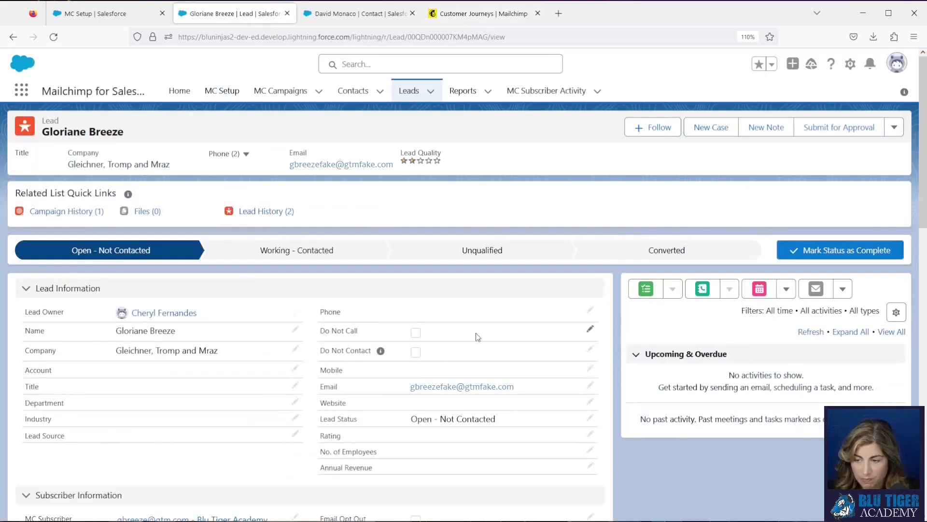
click(479, 252)
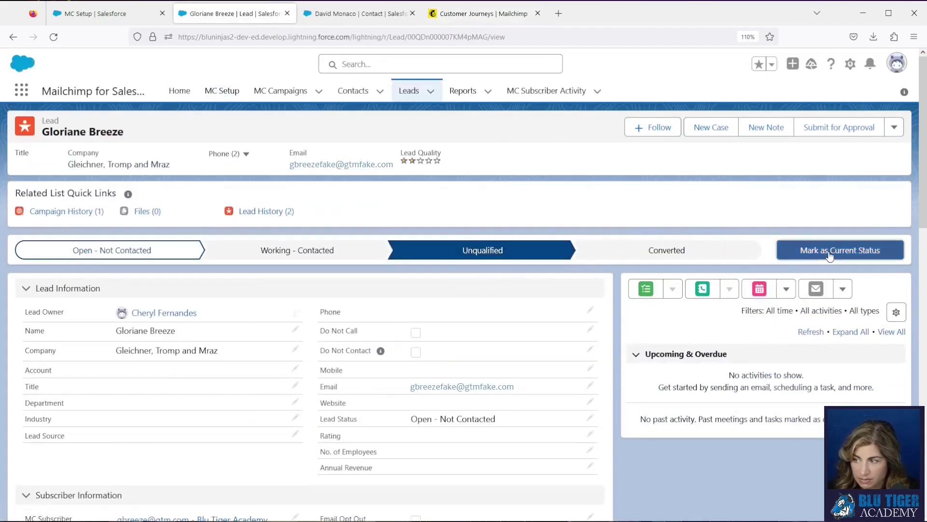
click(829, 256)
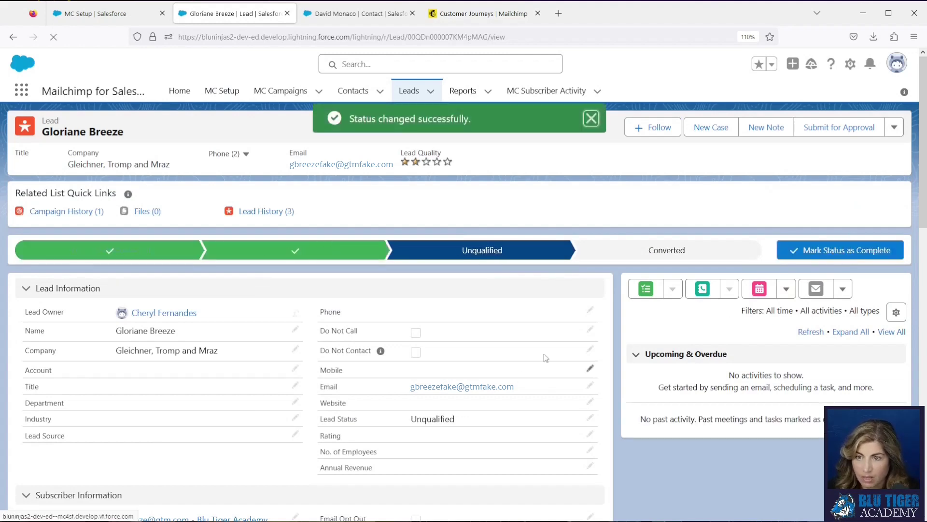
- Run the Leads | Tag Unqualified Leads member query in the Mailchimp for Salesforce setup, and check its status in the refreshed query list
click(96, 13)
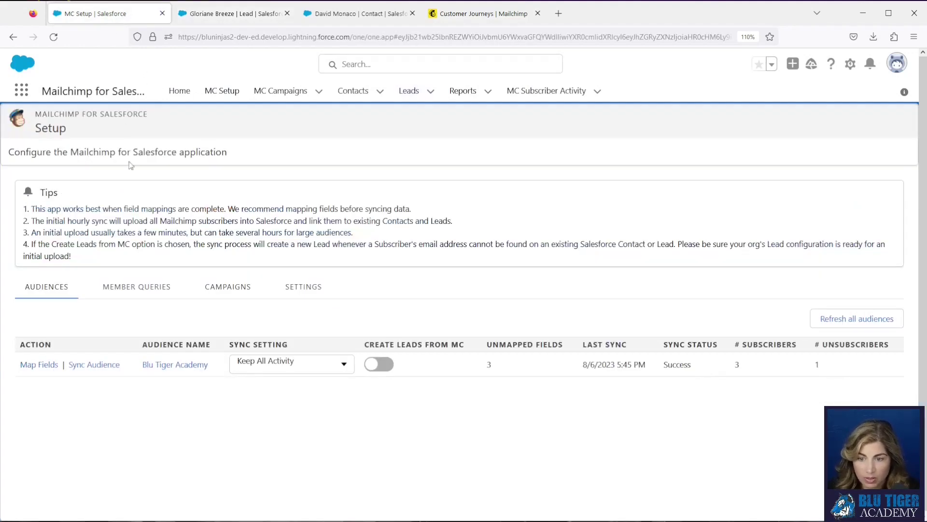
click(137, 287)
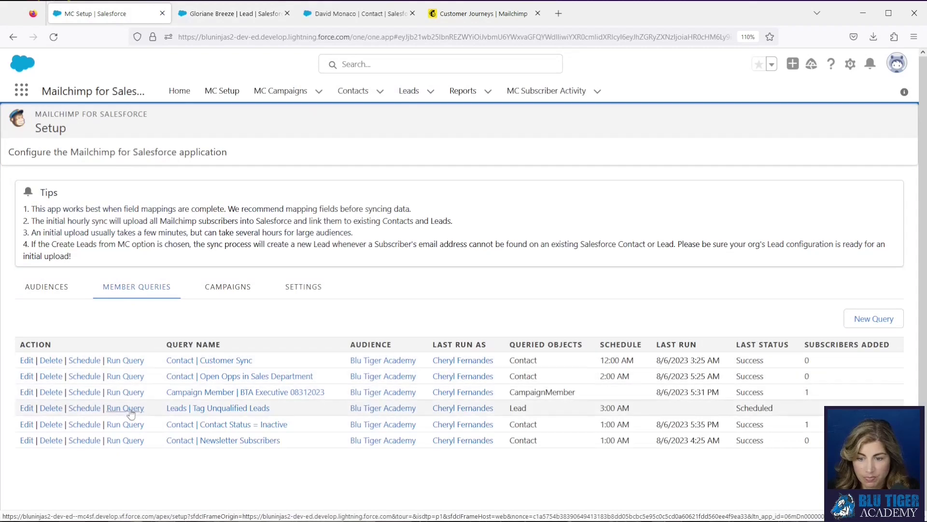
click(127, 409)
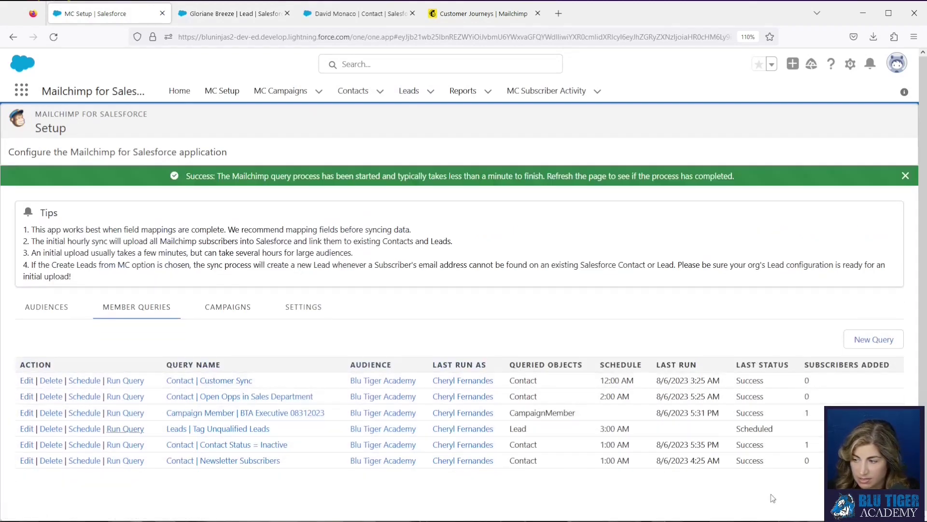
click(49, 42)
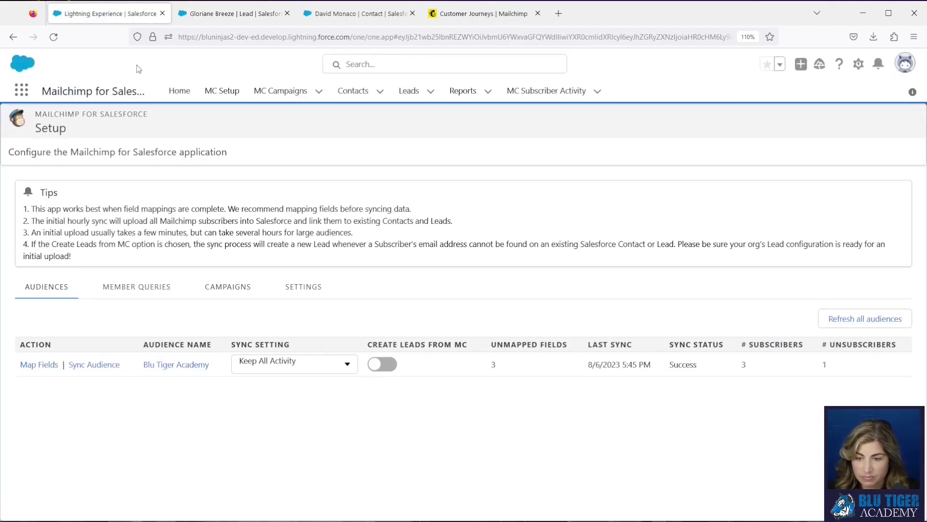
click(150, 286)
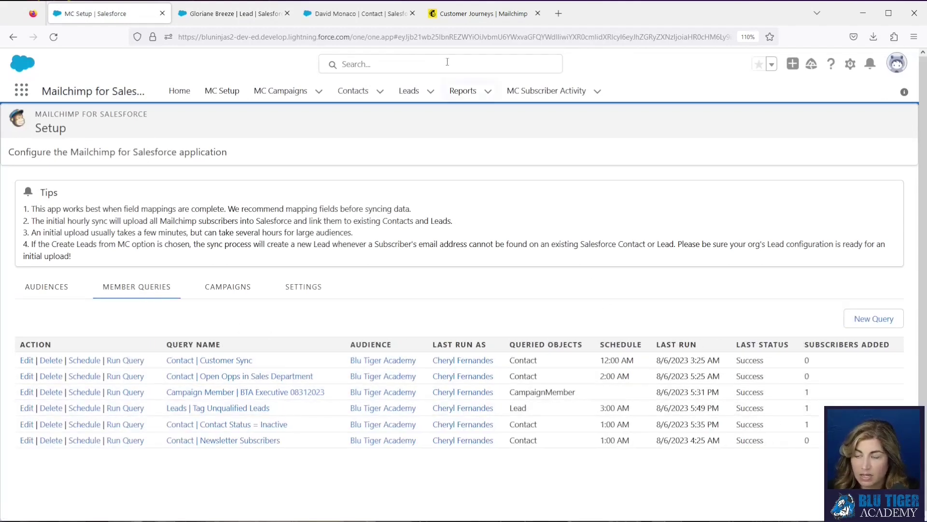
- Switch to Mailchimp and check the lead's tags among all contacts of the audience
click(445, 20)
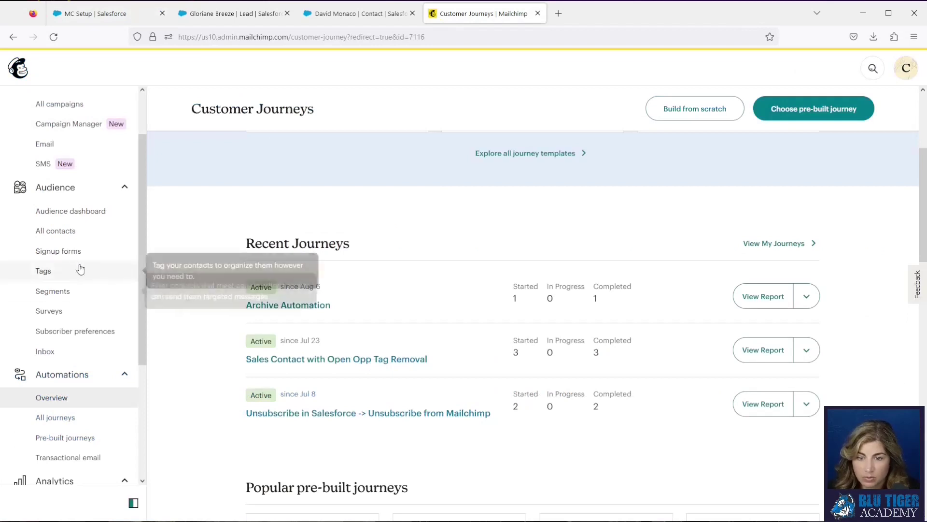
click(71, 232)
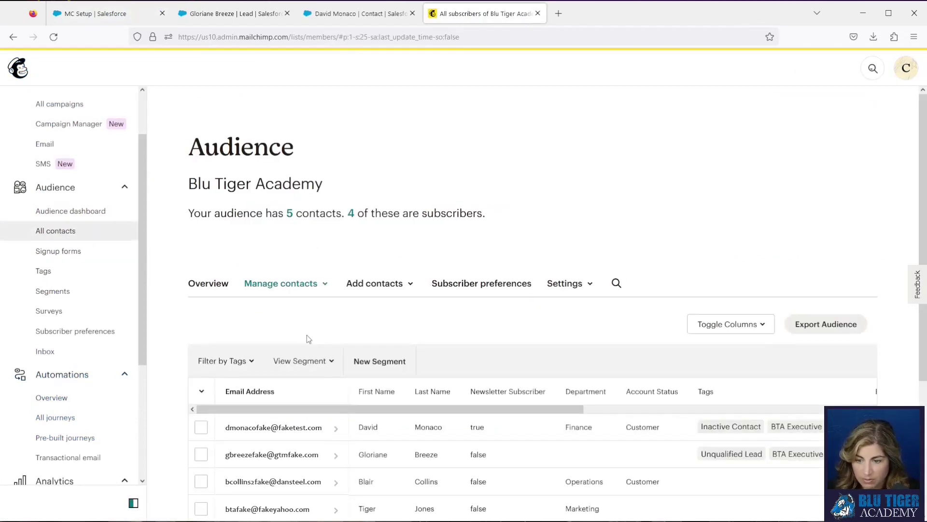
scroll(309, 344, down, 2)
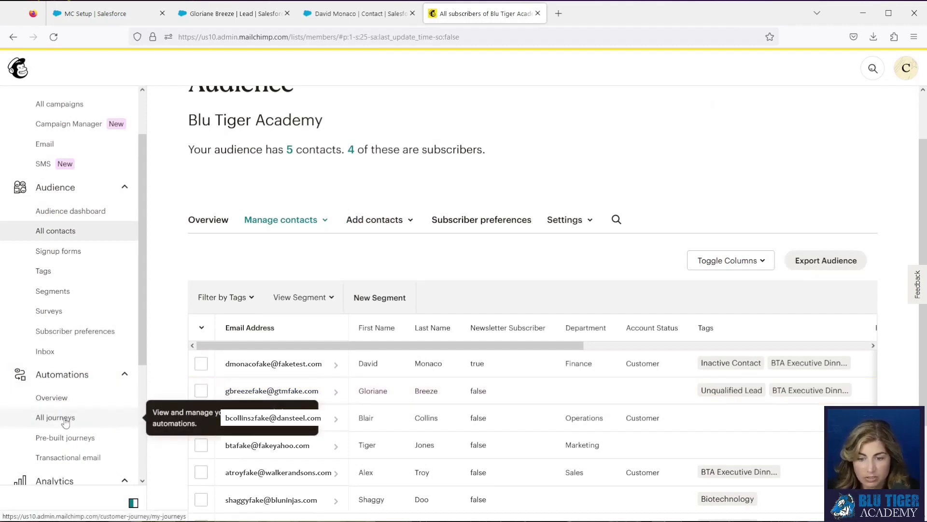
- Check the Archive Automation journey in the refreshed list of all journeys, and view the audience's current and archived contacts
click(64, 420)
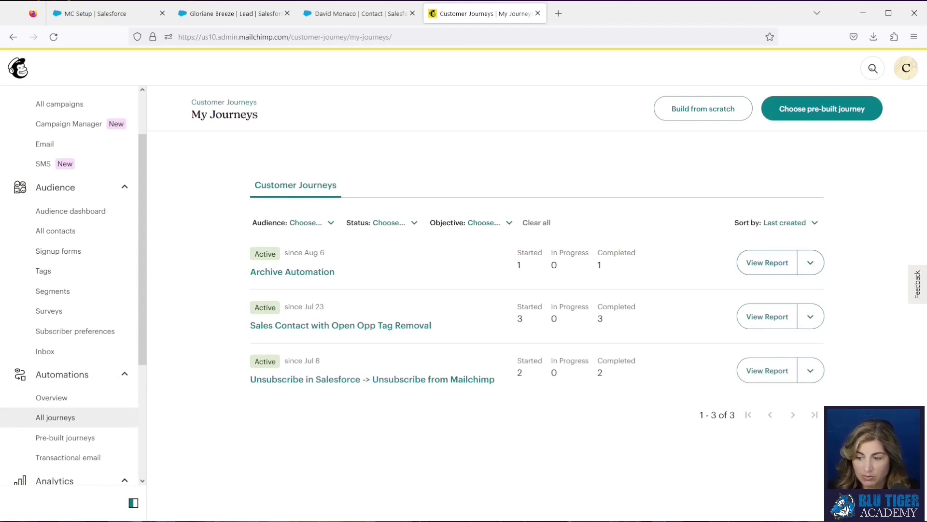
key(F5)
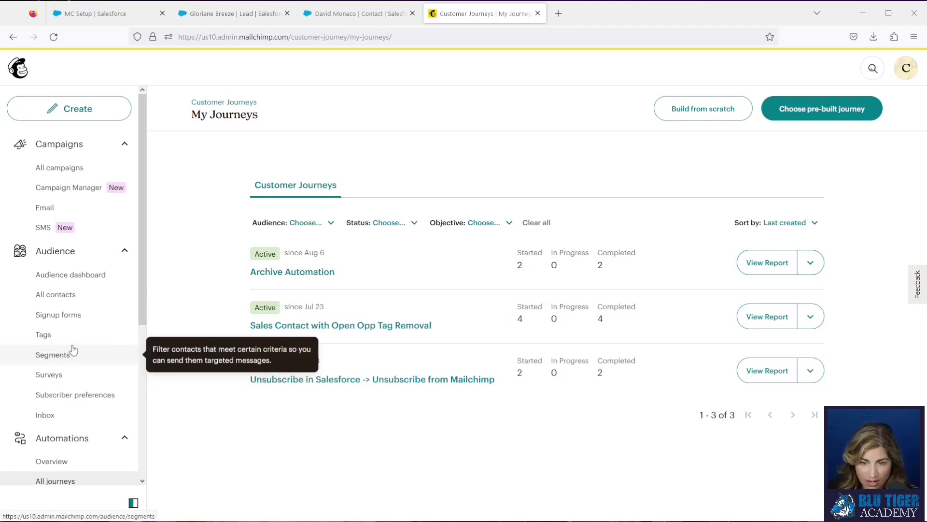
click(70, 298)
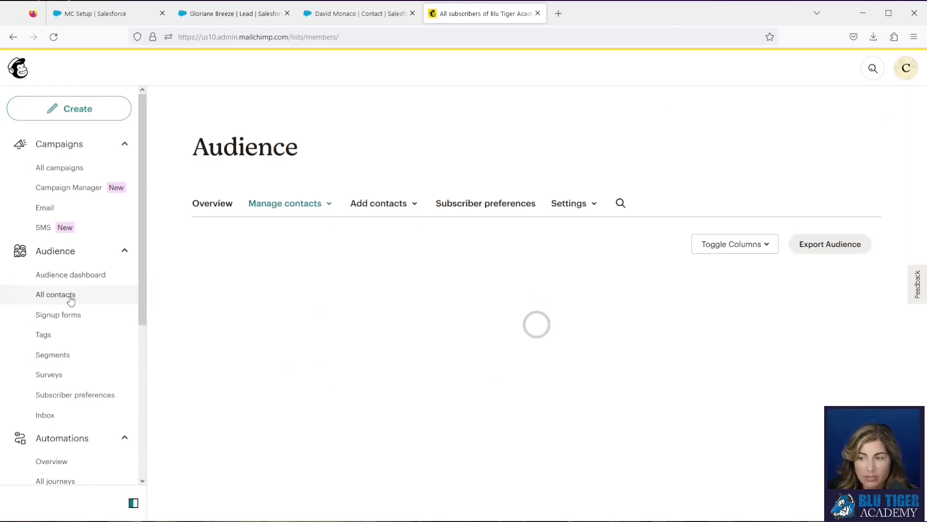
scroll(250, 327, down, 2)
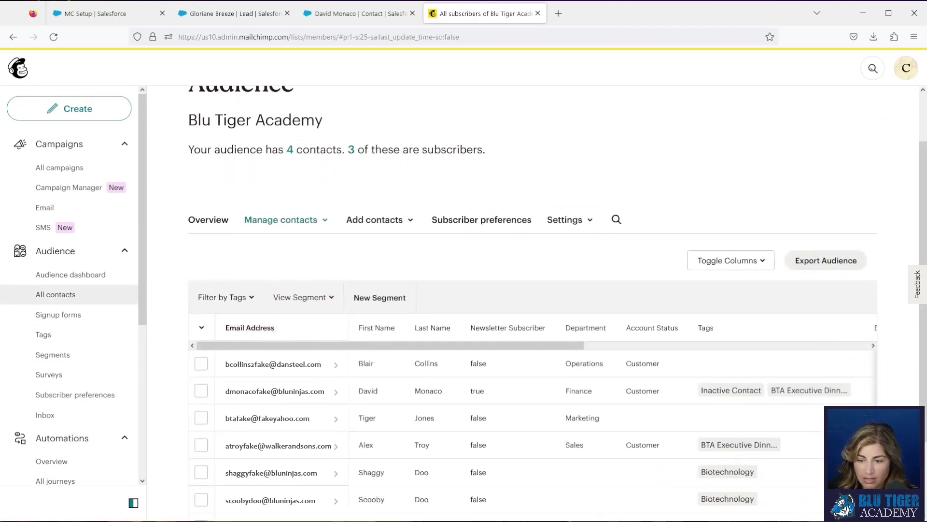
click(294, 223)
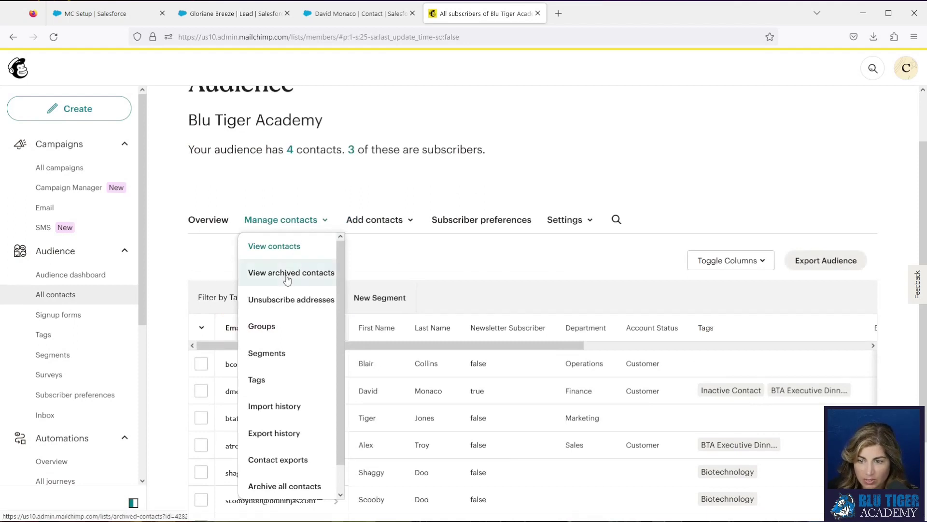
click(287, 274)
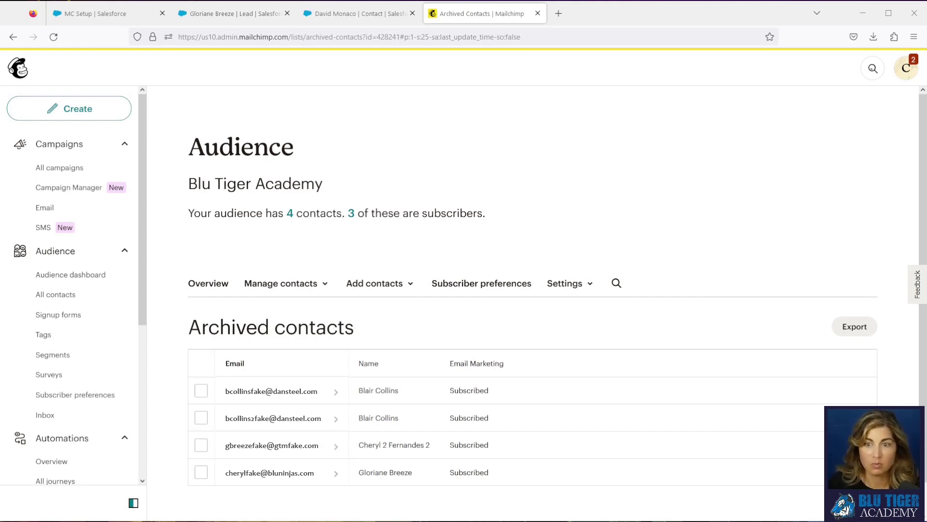
- Switch to the Mailchimp for Salesforce setup and start a new member query for the Blu Tiger Academy audience with a new tag
click(100, 14)
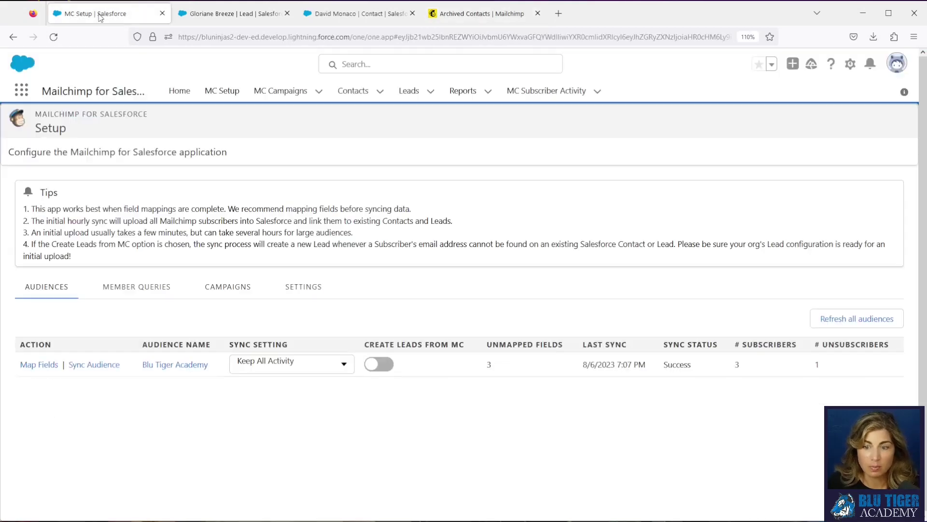
click(145, 287)
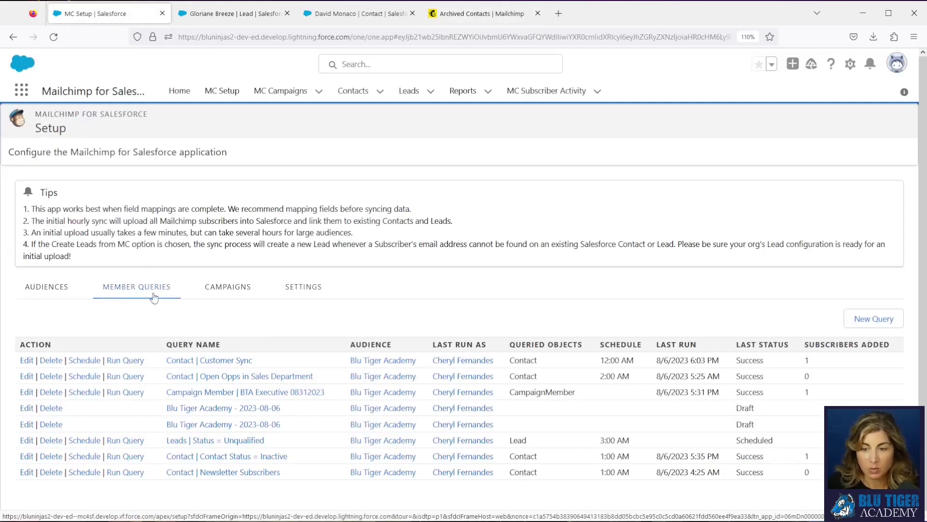
click(864, 319)
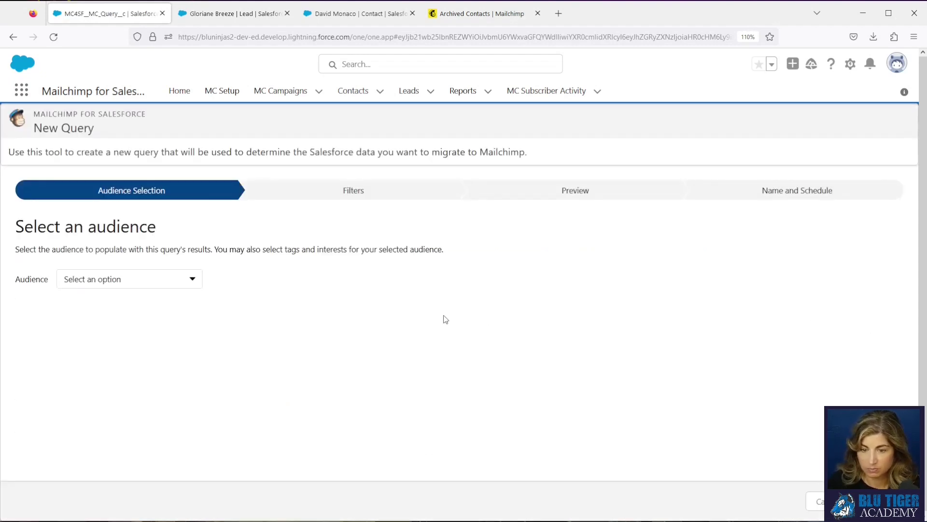
click(172, 286)
click(164, 315)
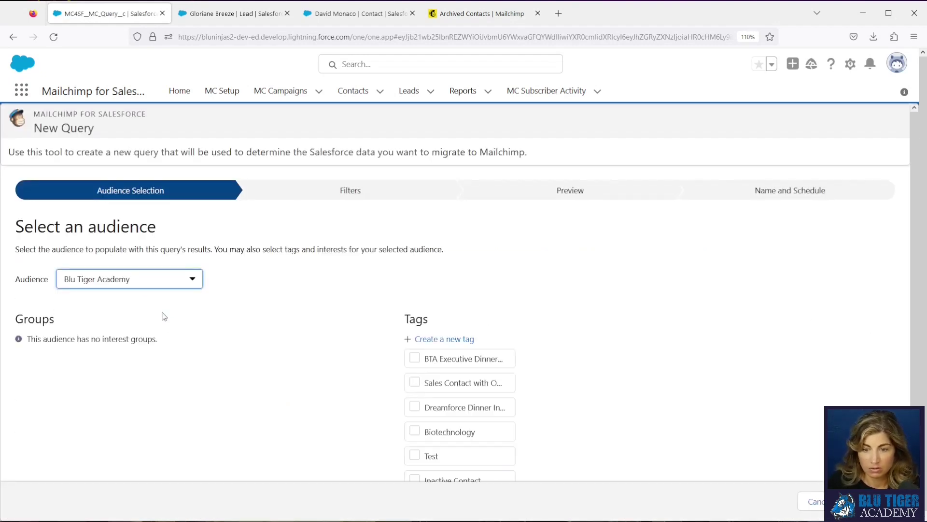
click(437, 339)
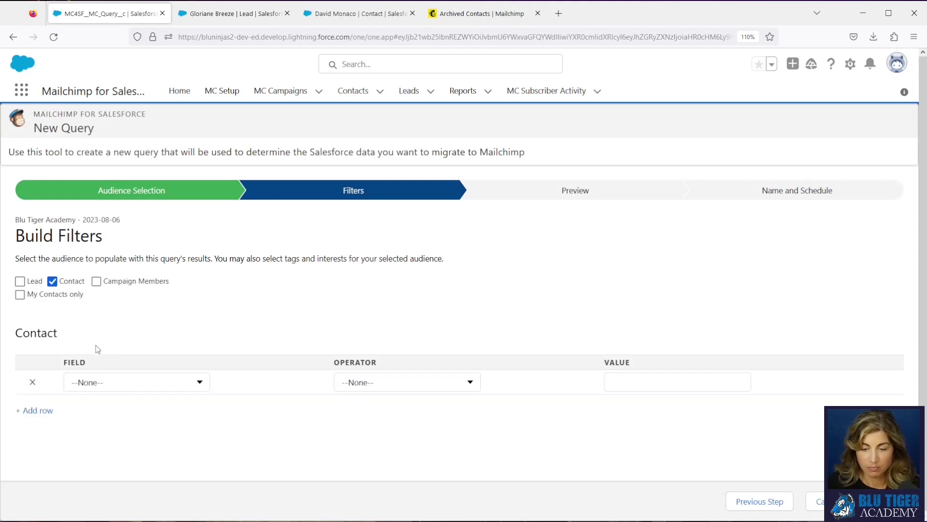
- Set the query's first Contact filter to Account Status Equals Previous Customer
click(99, 382)
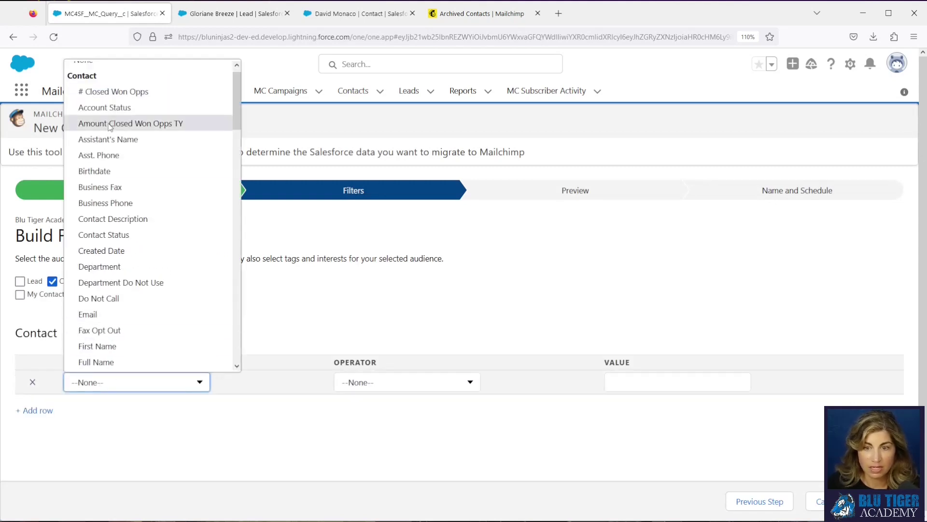
click(110, 109)
click(399, 383)
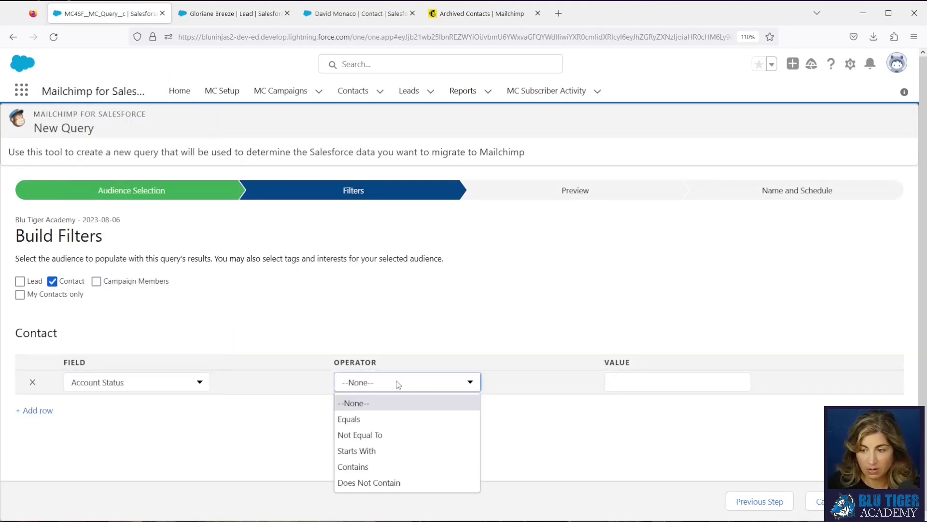
click(392, 419)
click(612, 383)
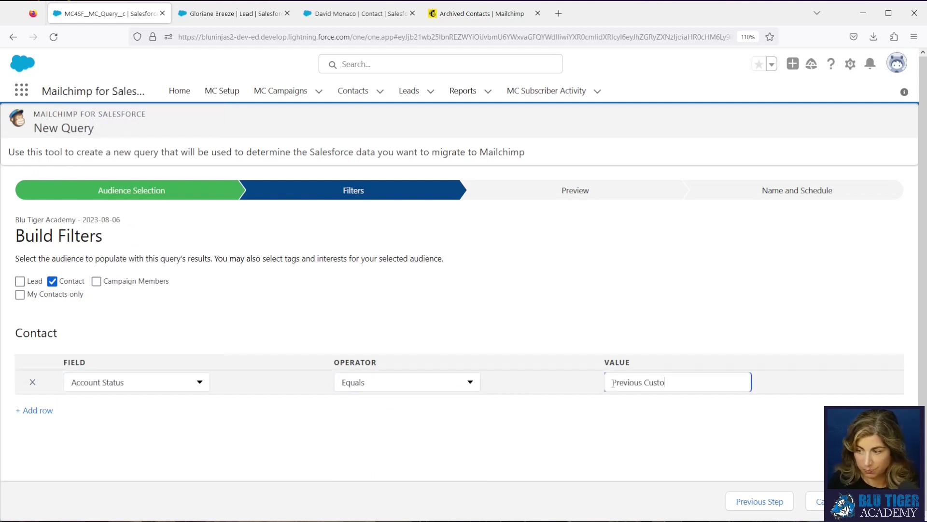
- Add a second Contact filter row for MC Member Status Not Equal To Archived
click(39, 410)
click(102, 410)
scroll(125, 297, down, 6)
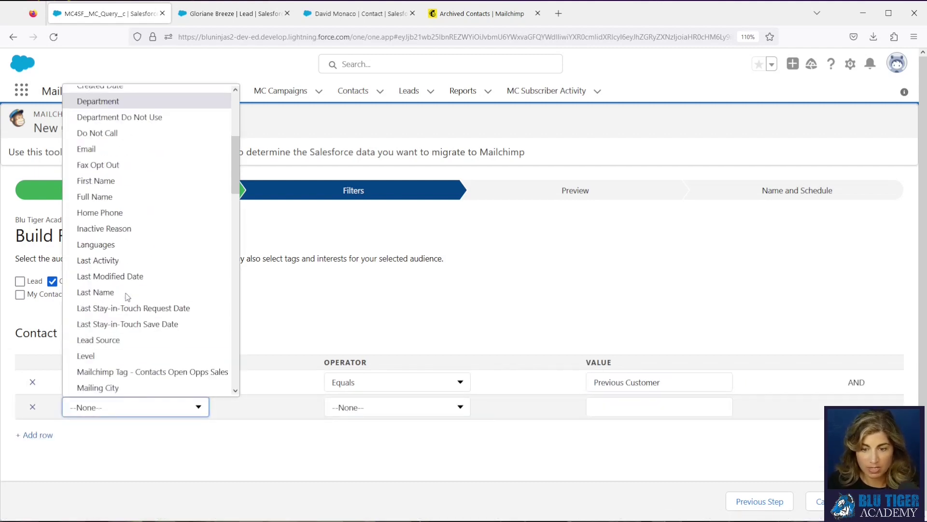
scroll(128, 343, down, 3)
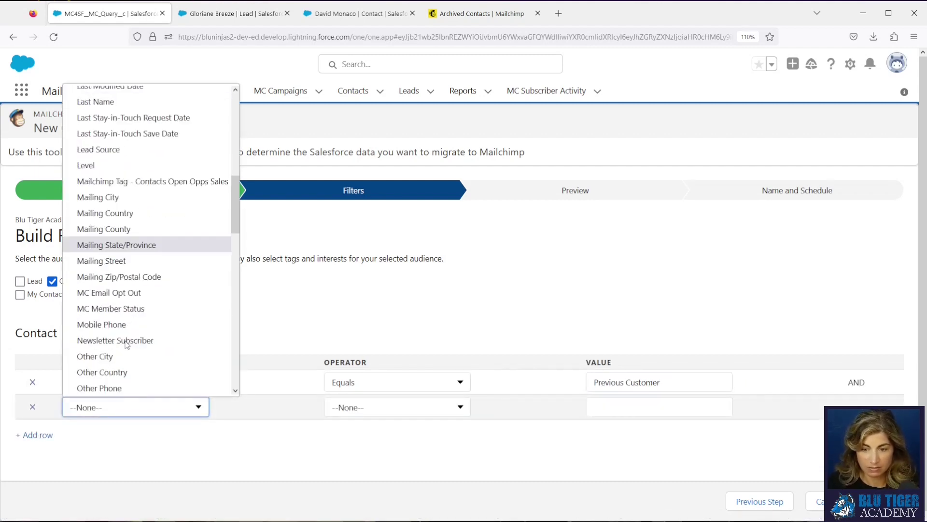
click(122, 311)
click(369, 414)
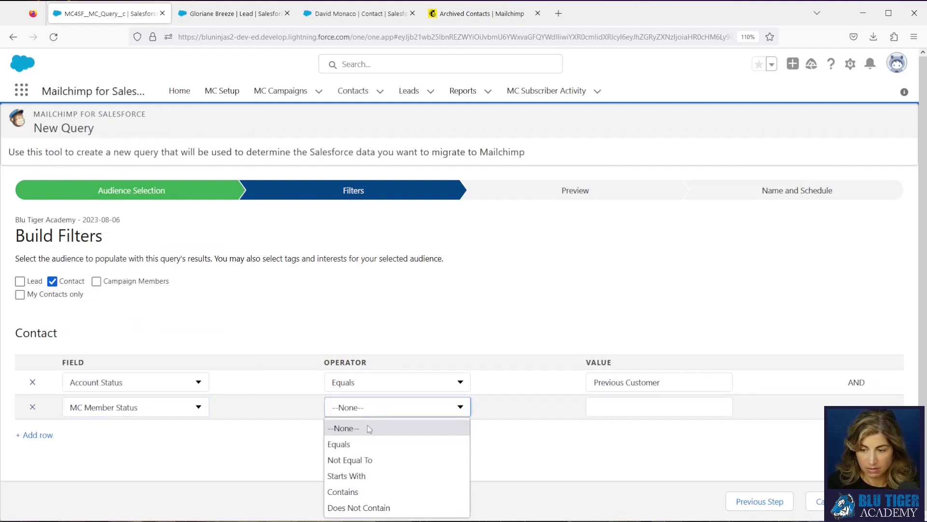
click(369, 461)
click(617, 406)
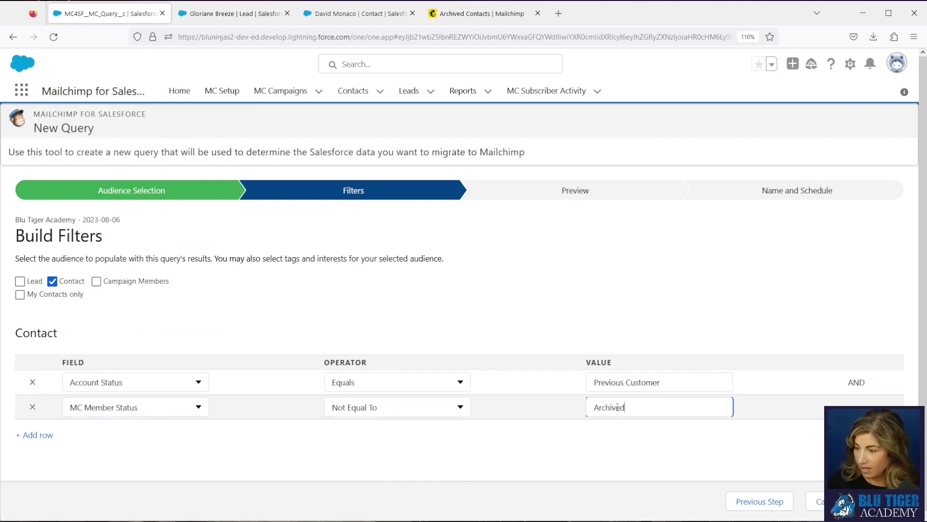
- Add a third Contact filter row for MC Member Status Not Equal To with a blank value
click(35, 435)
click(95, 432)
scroll(116, 350, down, 10)
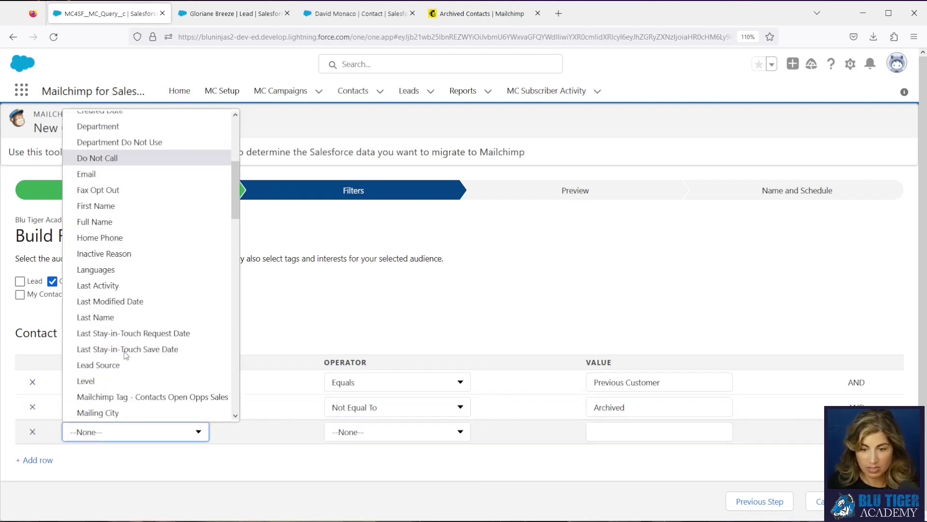
scroll(125, 355, down, 3)
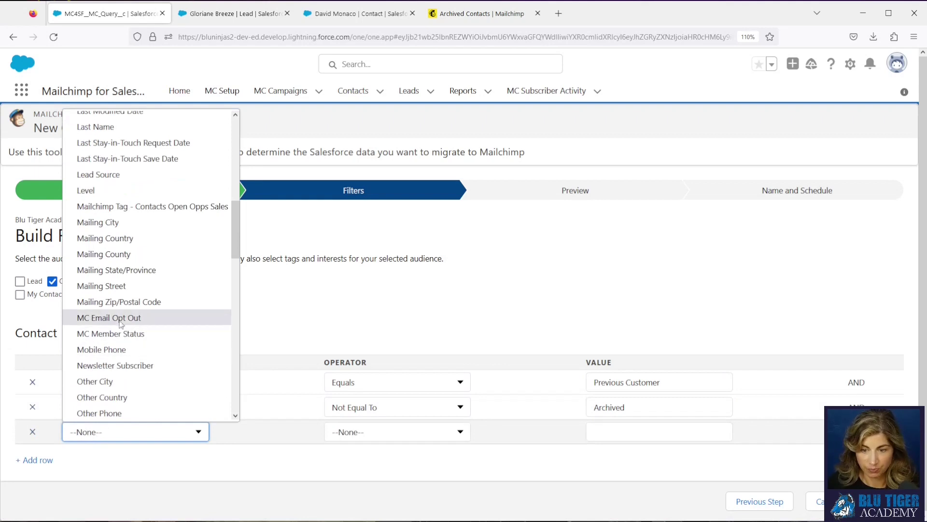
click(118, 333)
click(401, 434)
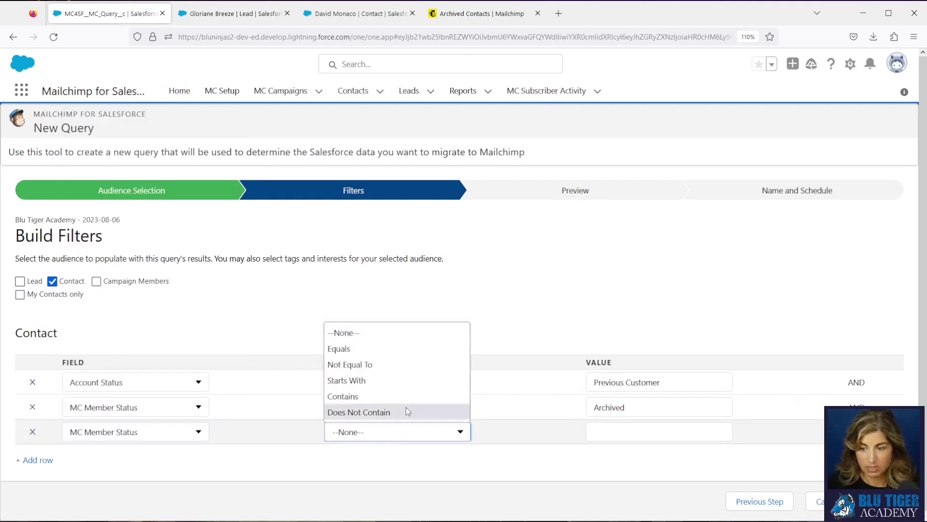
click(403, 373)
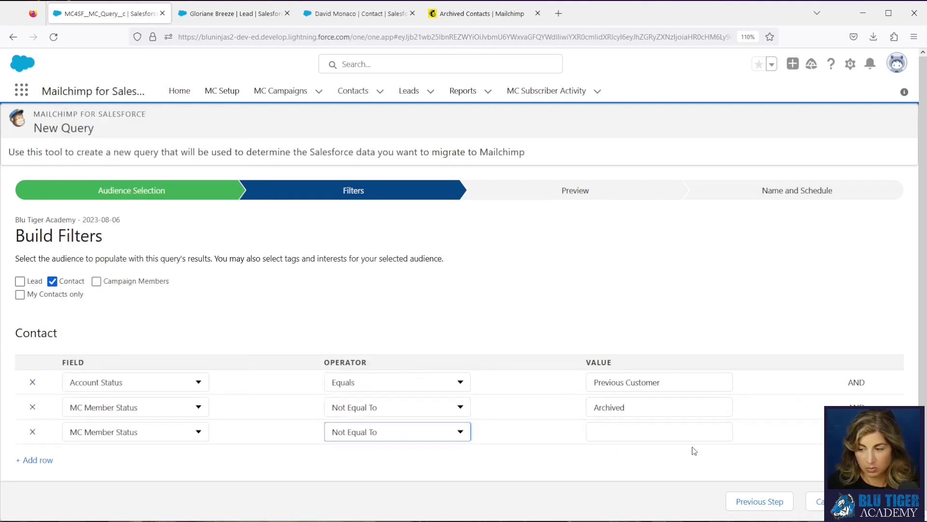
click(561, 463)
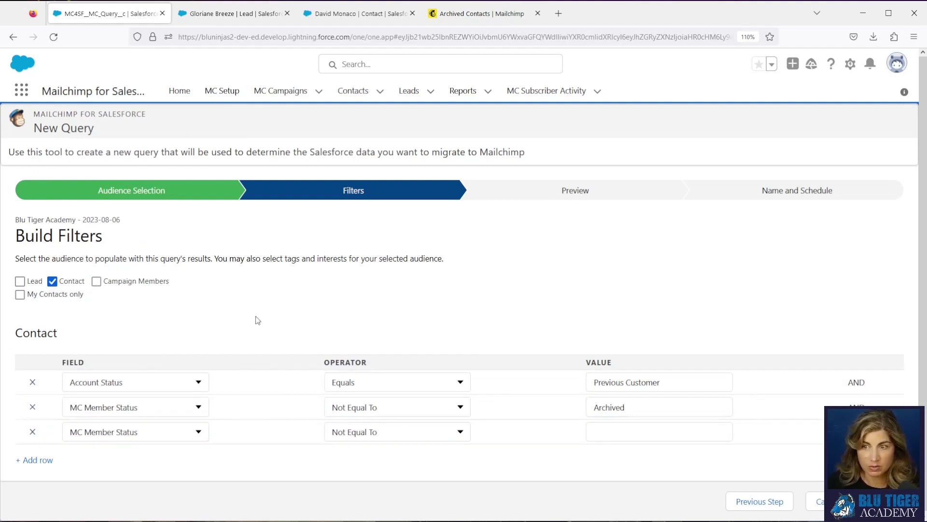
- Switch to the open Salesforce contact, inspect its Account Status, and view the Status options on the linked Blu Ninjas account without saving
click(322, 14)
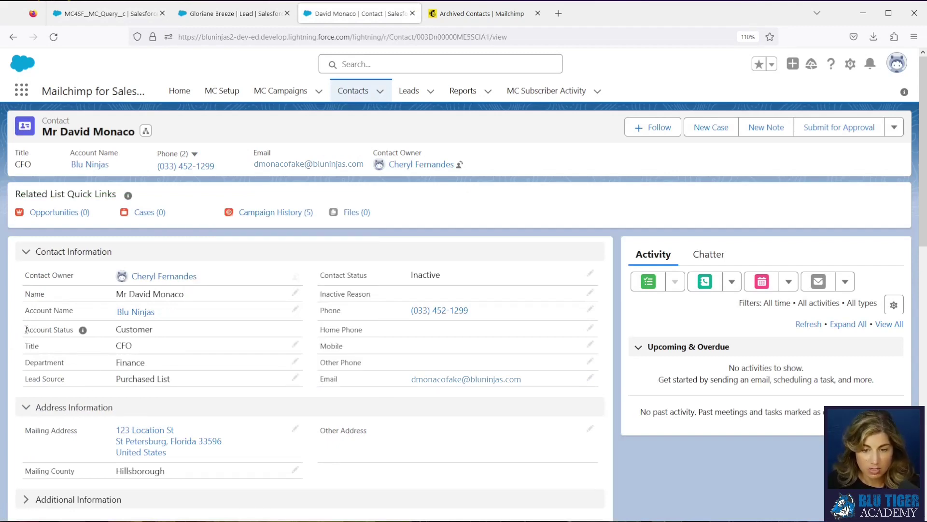
drag(25, 329, 69, 329)
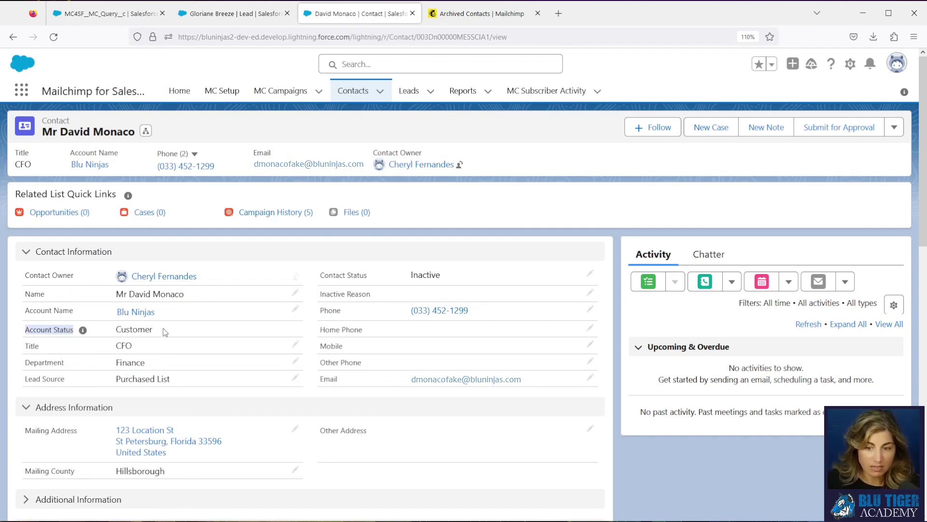
click(136, 312)
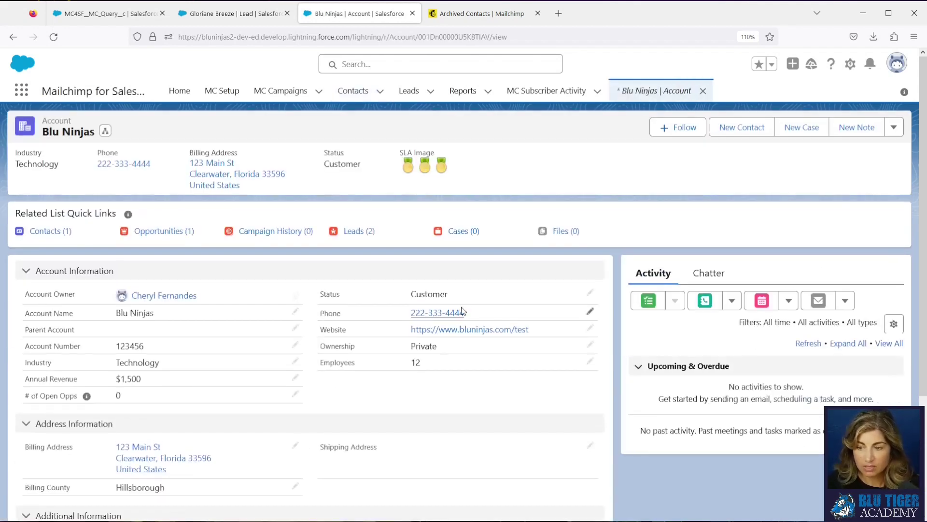
click(590, 294)
click(486, 319)
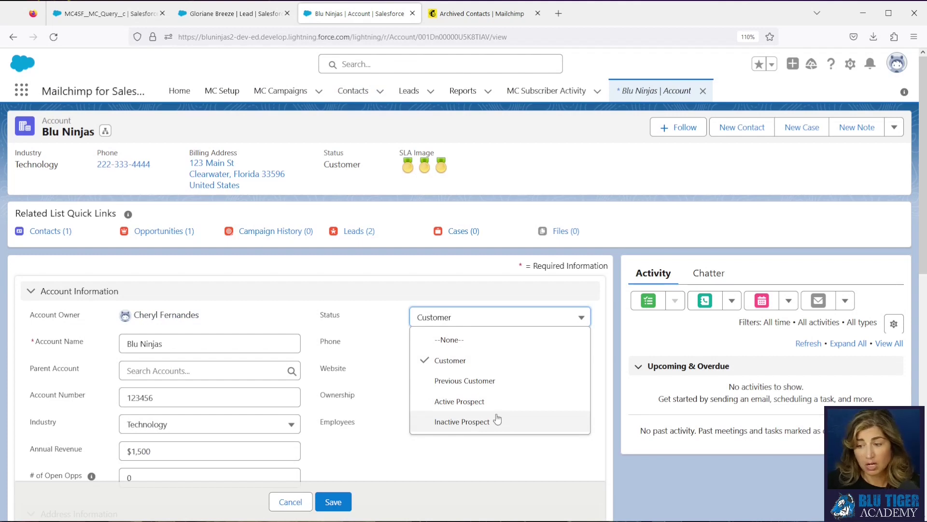
click(292, 501)
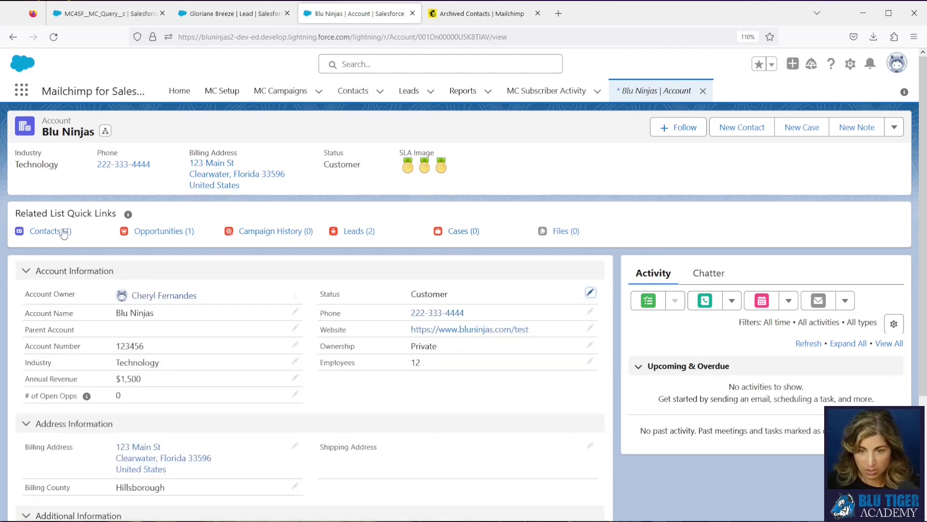
- Return to the contact related to the Blu Ninjas account and review its contact and subscription details
mouse_move(63, 232)
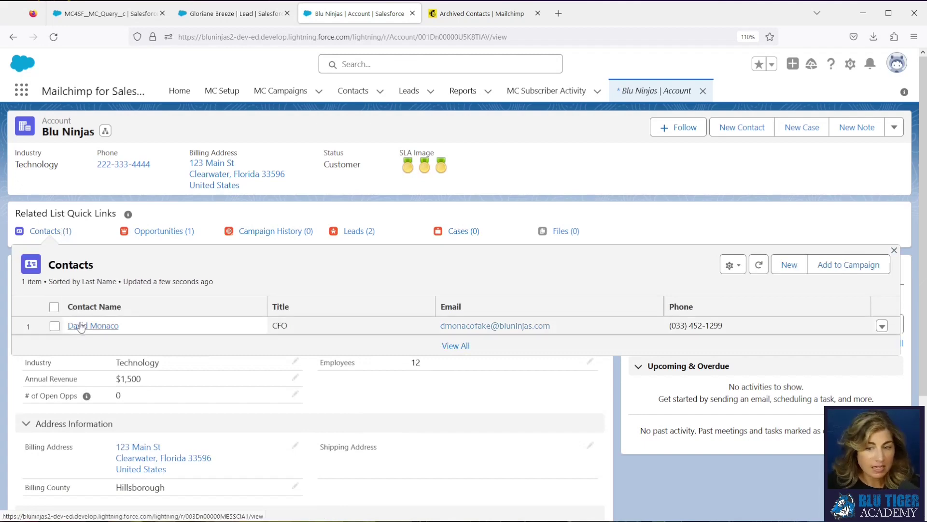
click(79, 326)
scroll(183, 386, down, 3)
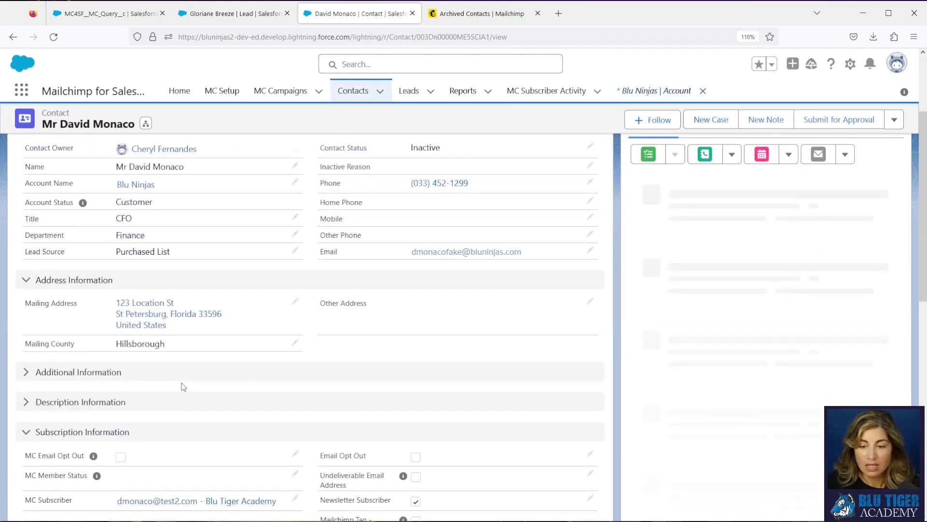
scroll(183, 386, up, 1)
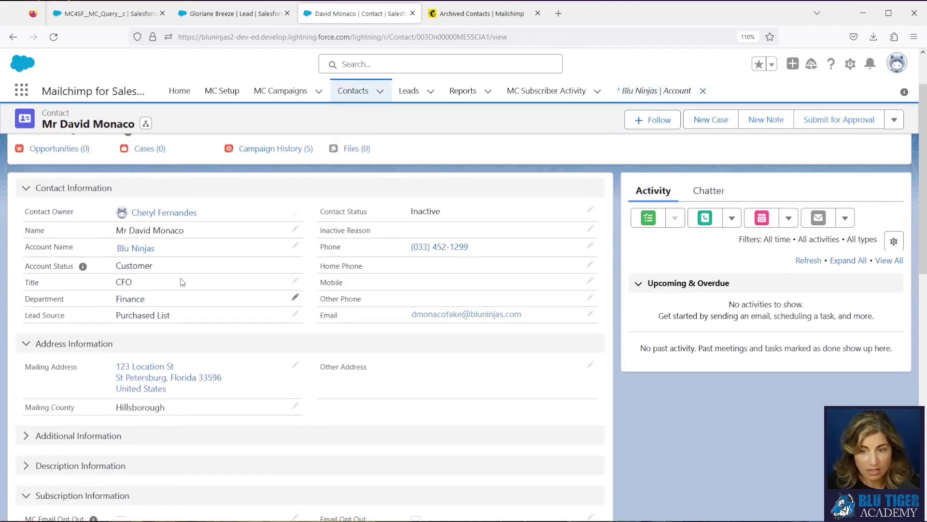
scroll(229, 299, up, 1)
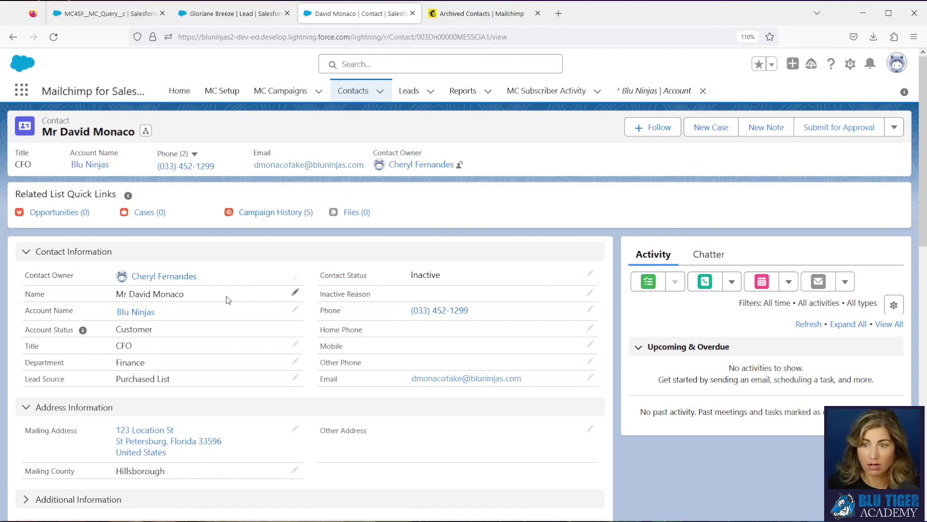
- Return to the new Mailchimp query, proceed past its preview, and name it "Contacts | Sync Previous Customers"
click(122, 14)
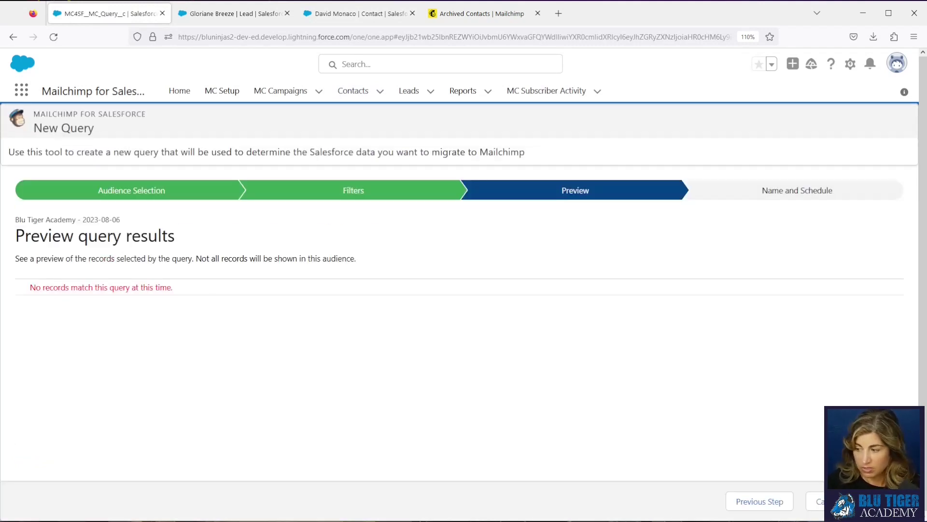
click(883, 501)
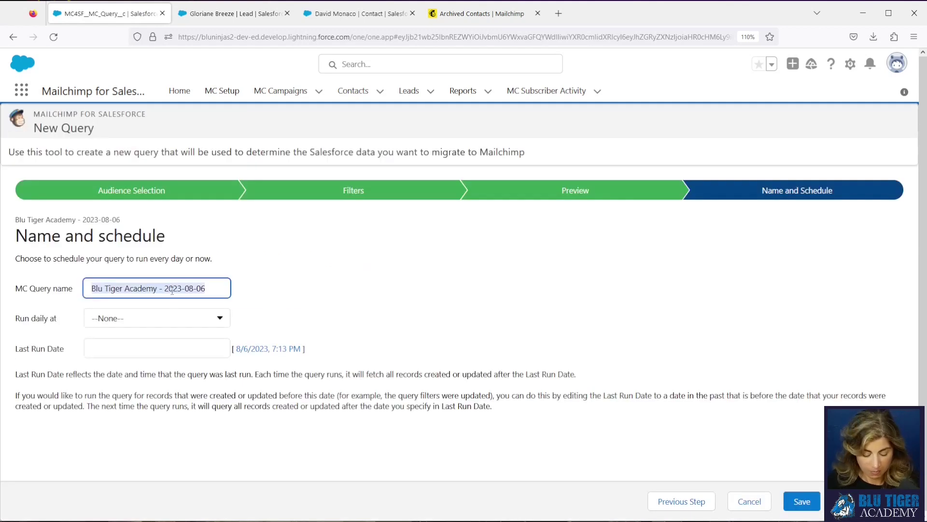
text(Contact)
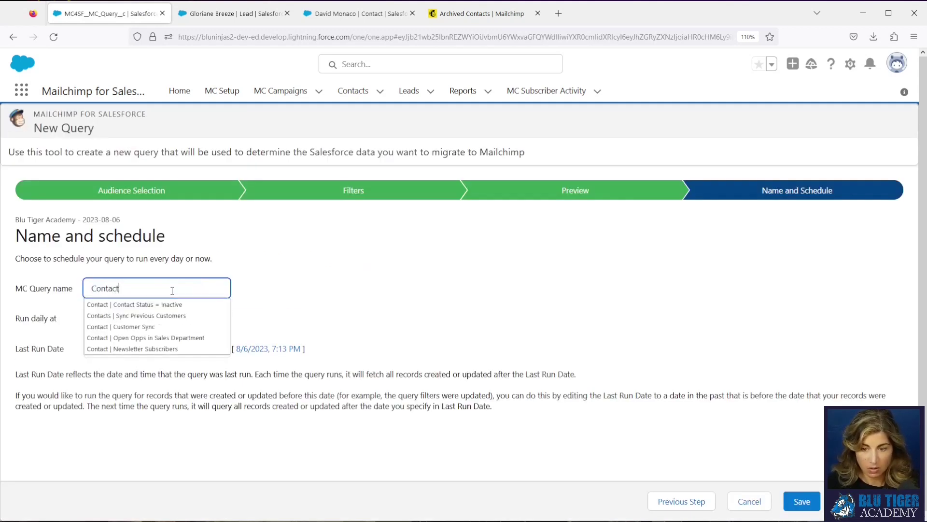
text(s)
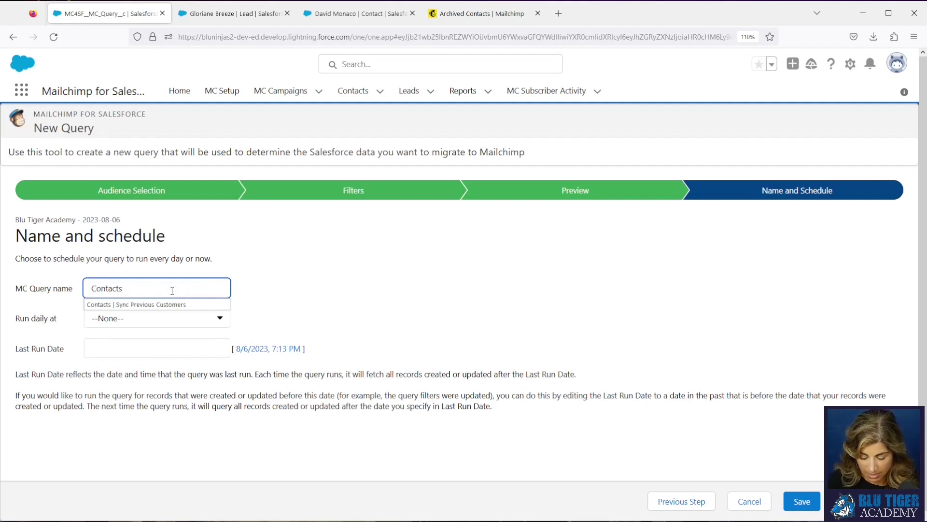
click(169, 304)
- Schedule the query to run daily at 3:00 AM and save it
click(168, 321)
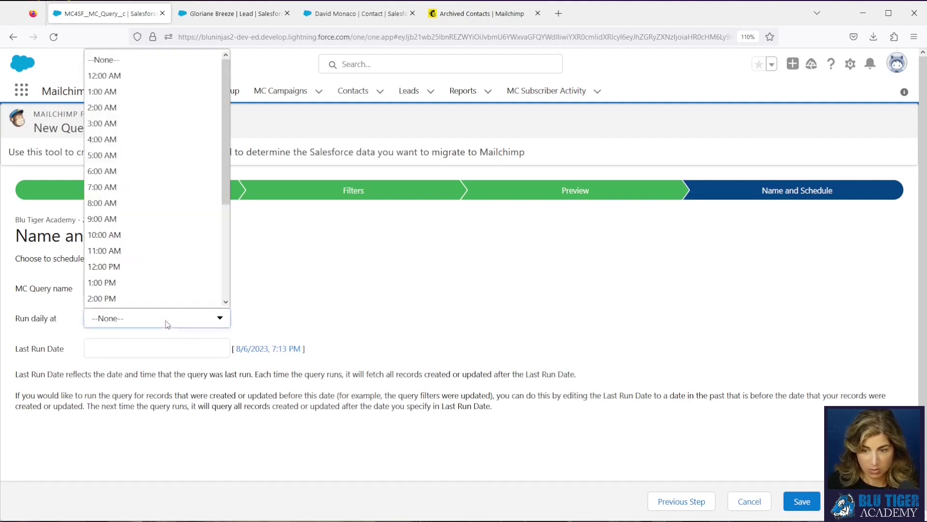
click(151, 123)
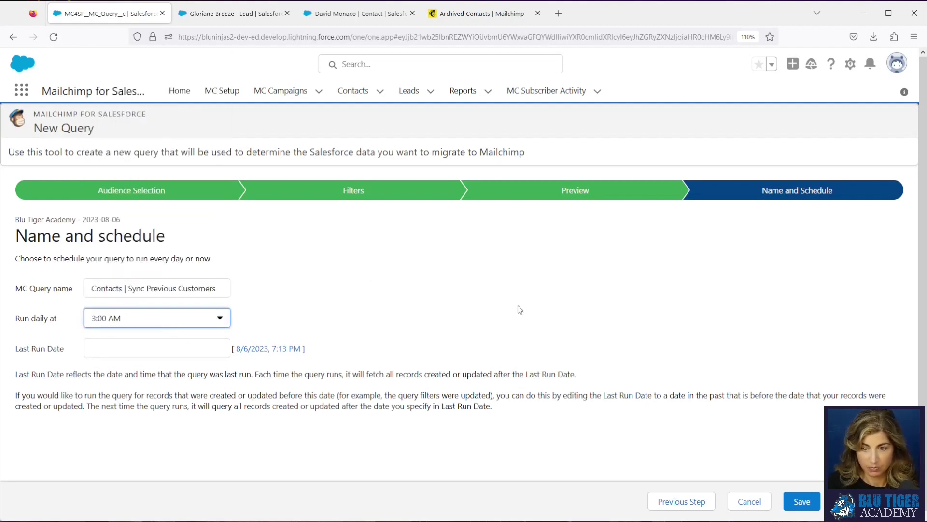
click(802, 502)
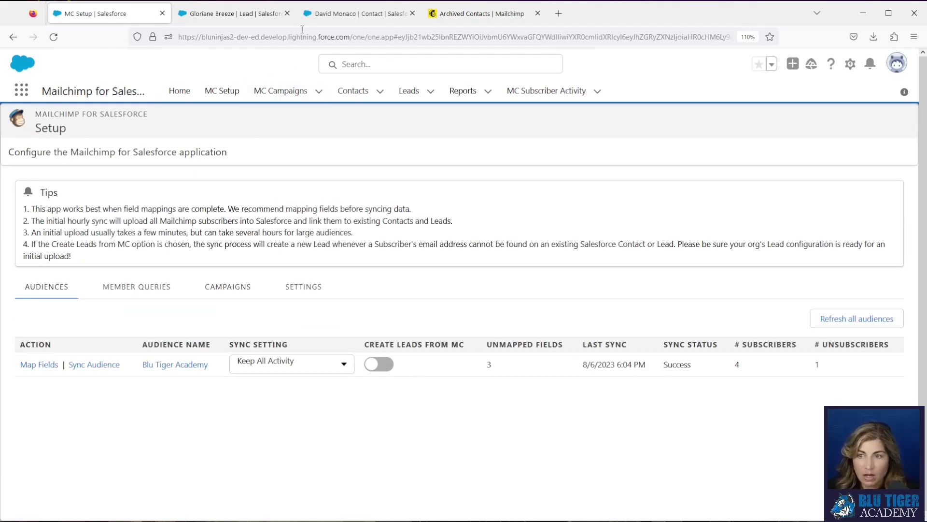
- In the contacts list, open the Dansteel Engineering, Inc. contact and go to its linked account
click(320, 15)
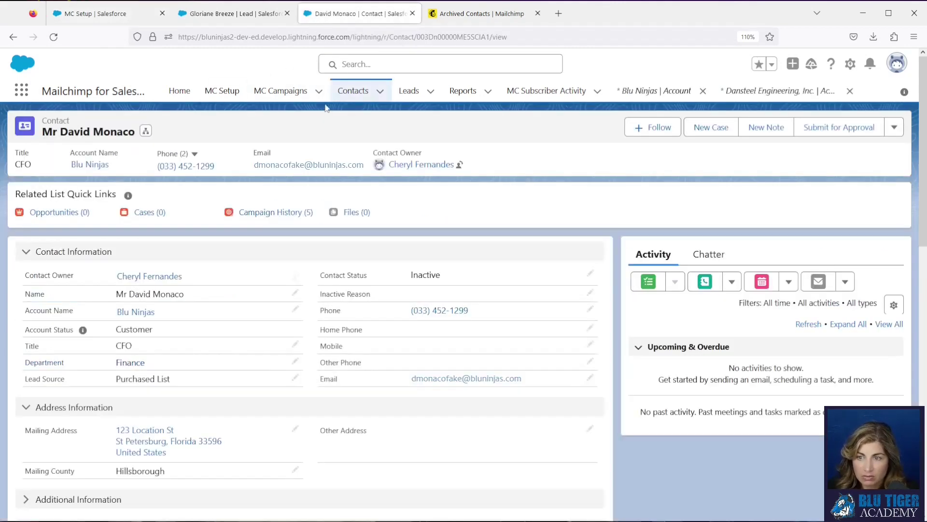
click(353, 92)
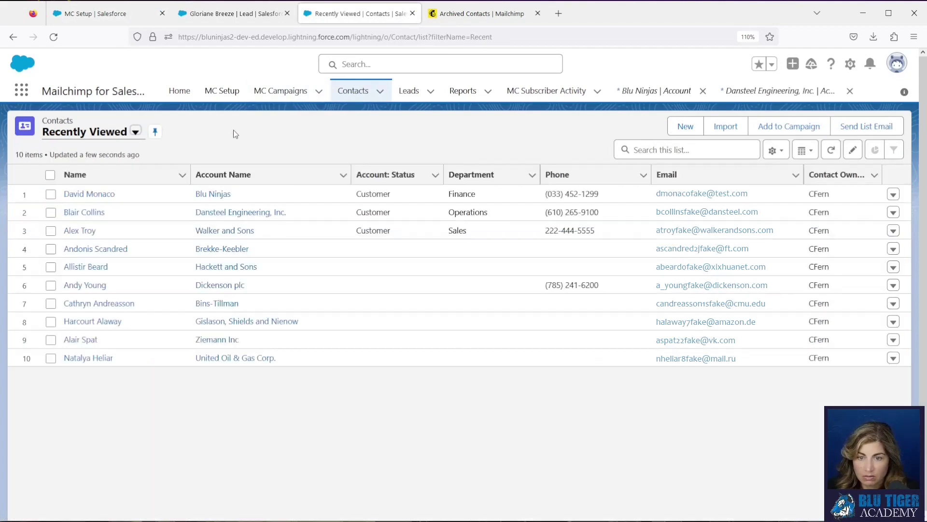
click(84, 212)
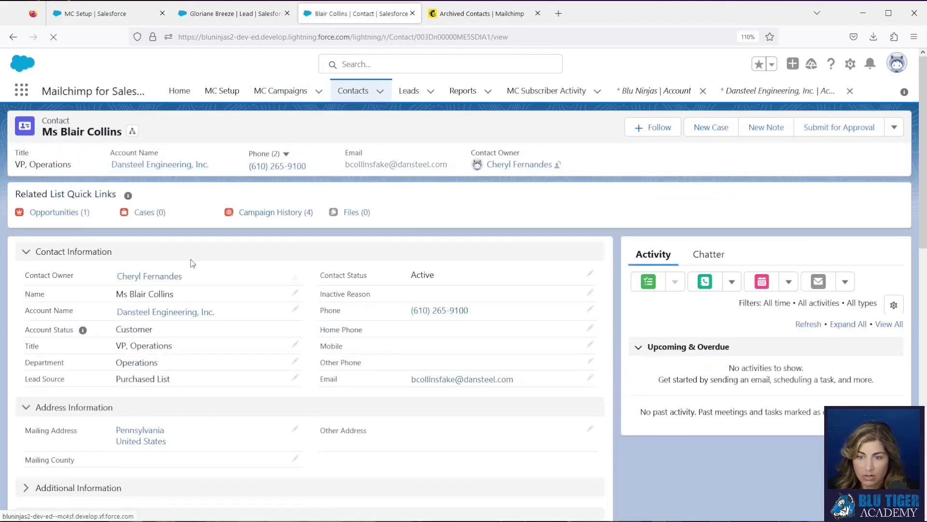
mouse_move(154, 318)
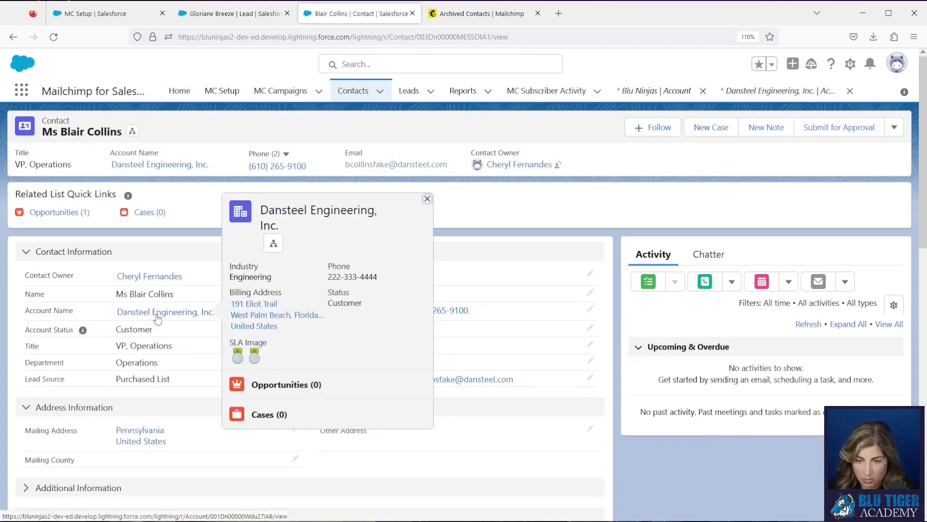
click(157, 318)
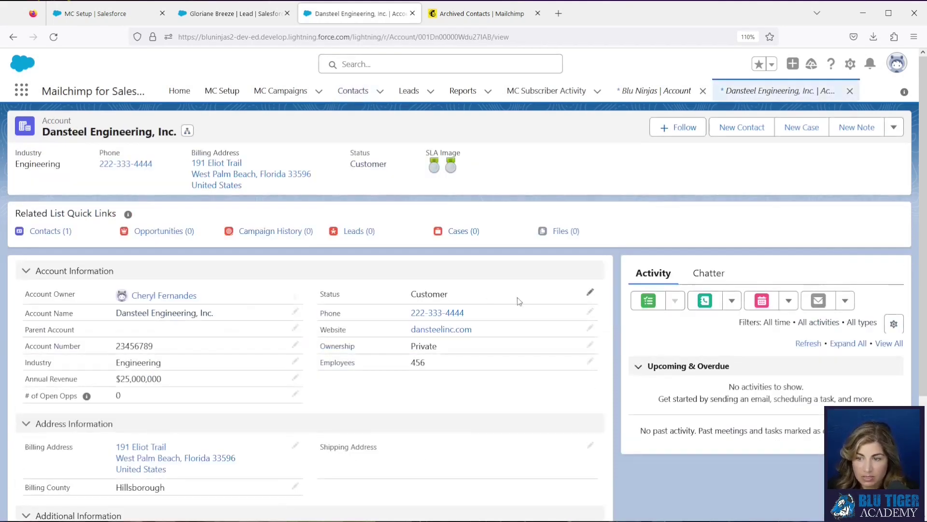
- Set the Dansteel Engineering, Inc. account's Status to Previous Customer and save the record
click(588, 294)
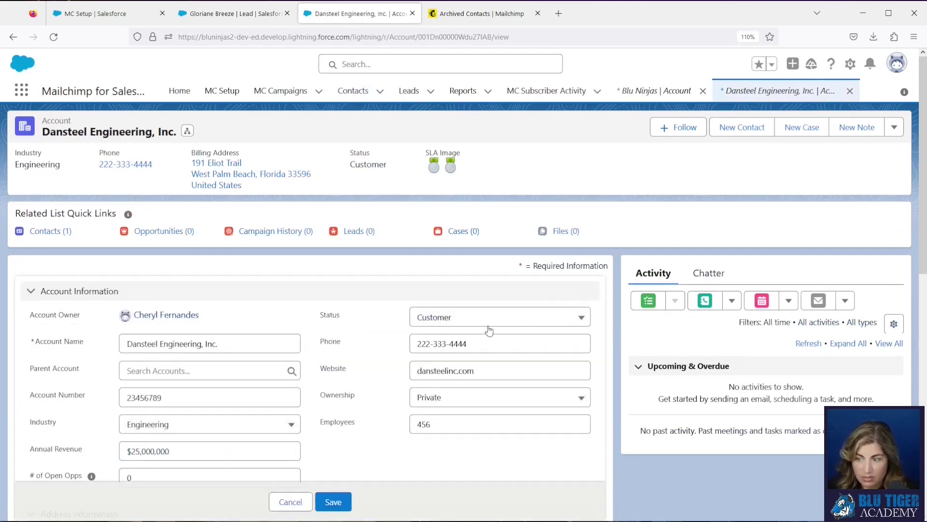
click(482, 319)
click(480, 380)
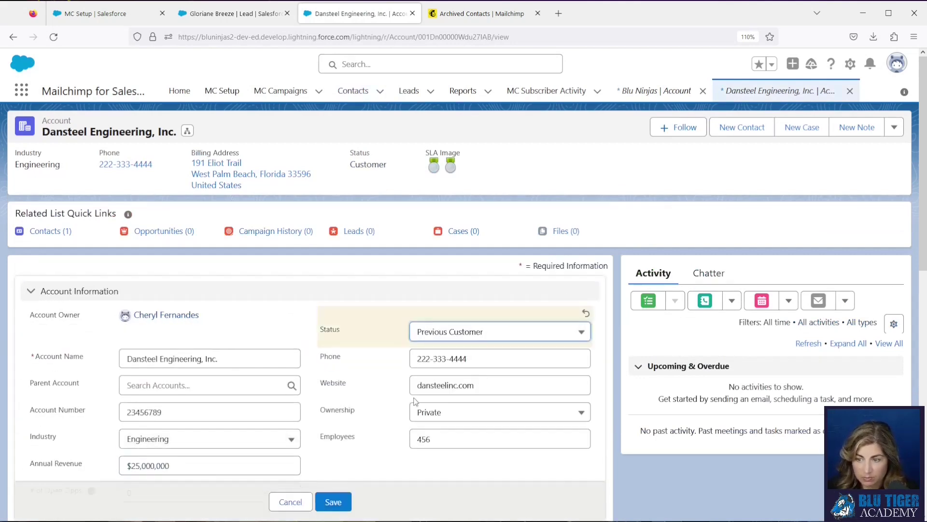
click(337, 502)
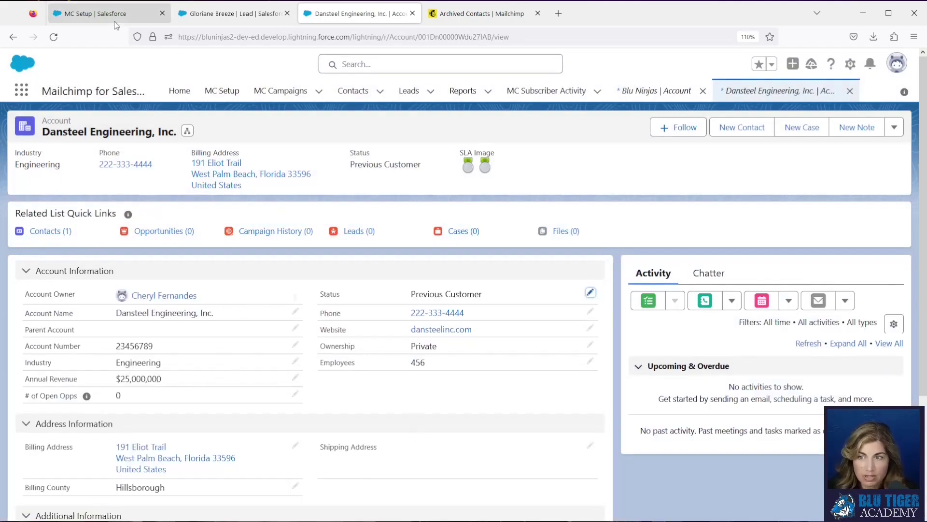
- Switch to Mailchimp, open the Archive Automation journey, and pause it for editing
click(447, 16)
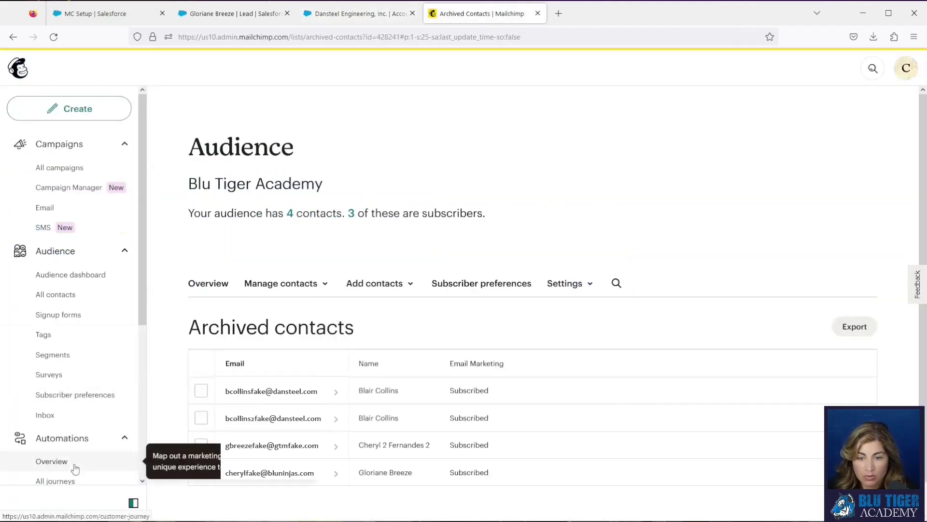
click(73, 480)
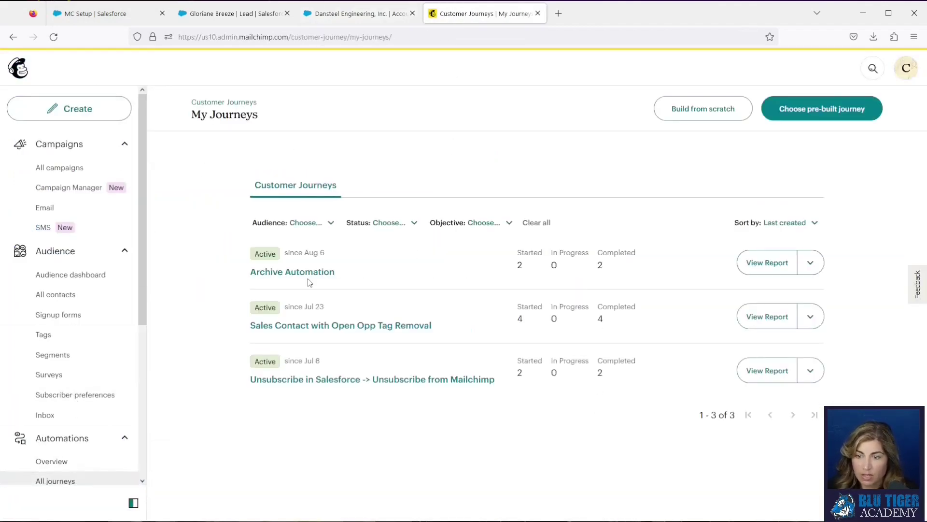
click(295, 273)
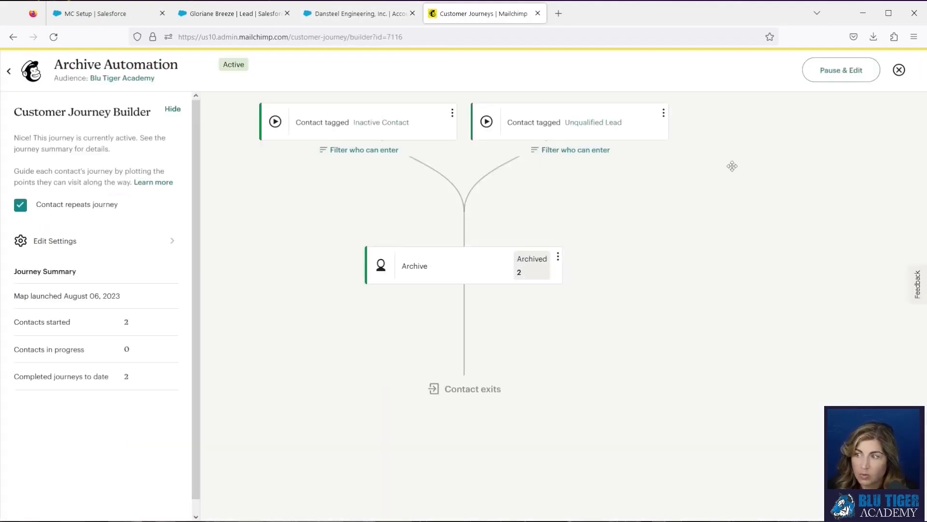
click(837, 75)
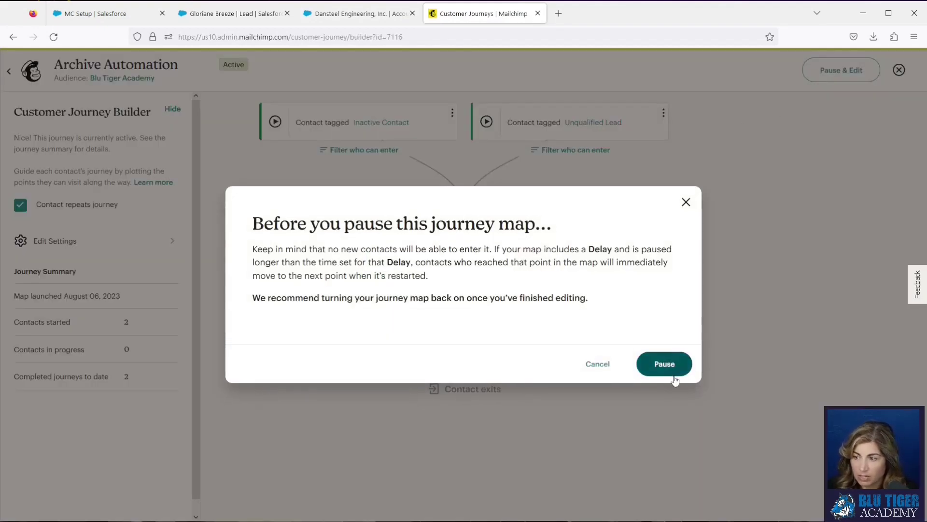
click(662, 366)
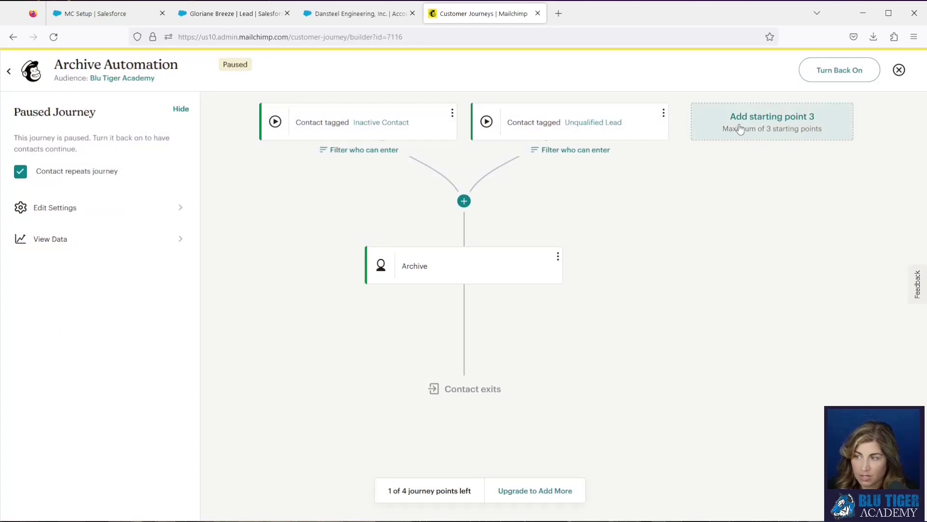
- Add a third starting point of type Audience field changes, using the Account Status field
click(739, 129)
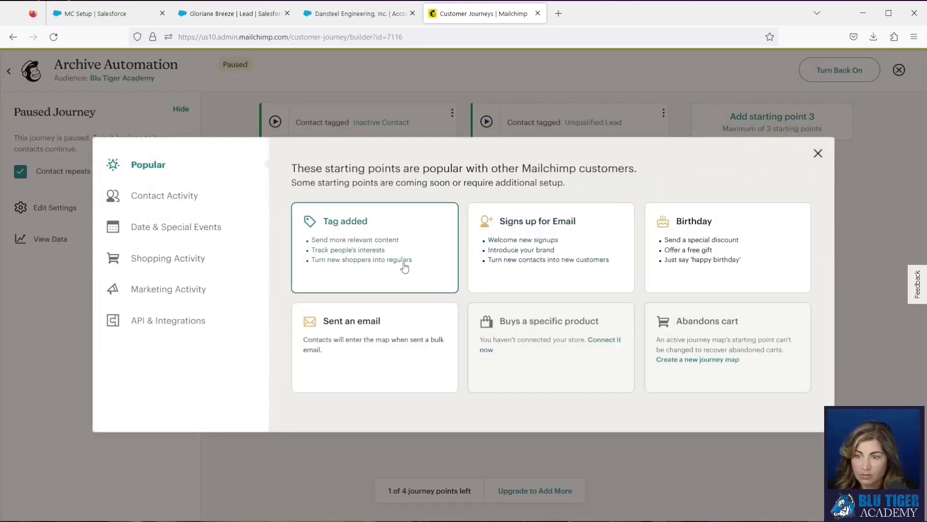
click(187, 198)
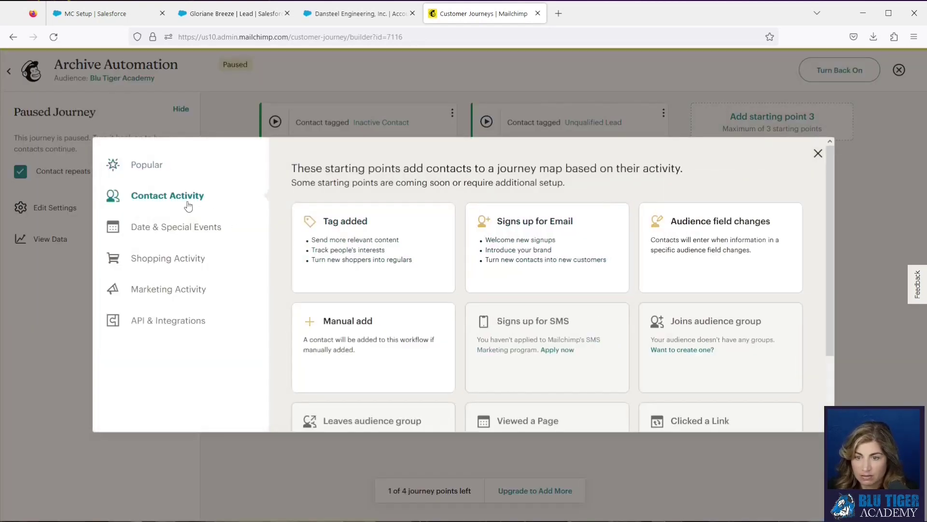
click(708, 253)
click(453, 279)
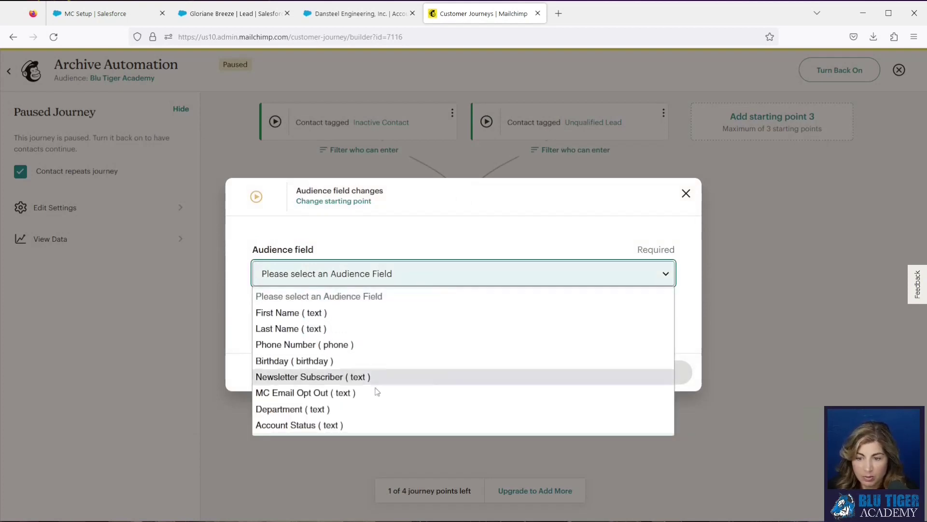
click(377, 425)
- Set the starting point's new field value to Previous Customer, save it, and turn the journey back on
click(329, 309)
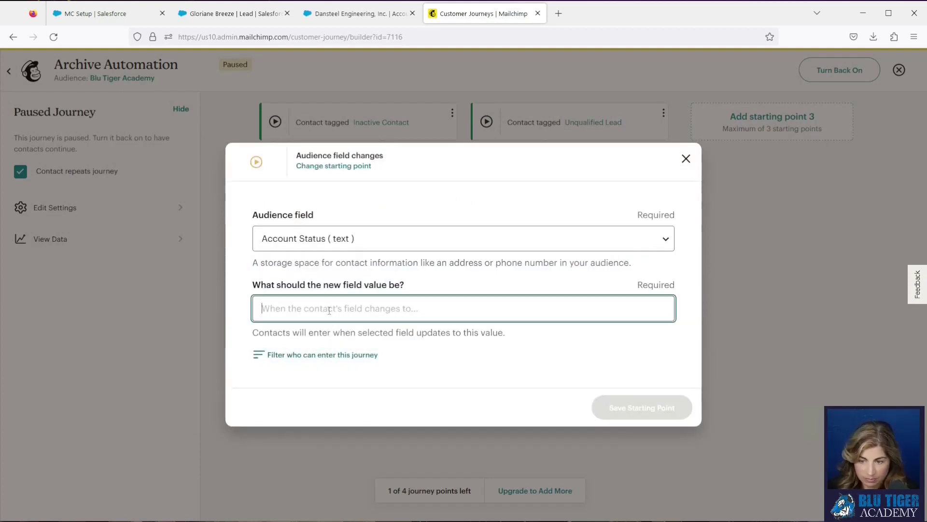
text(Previo)
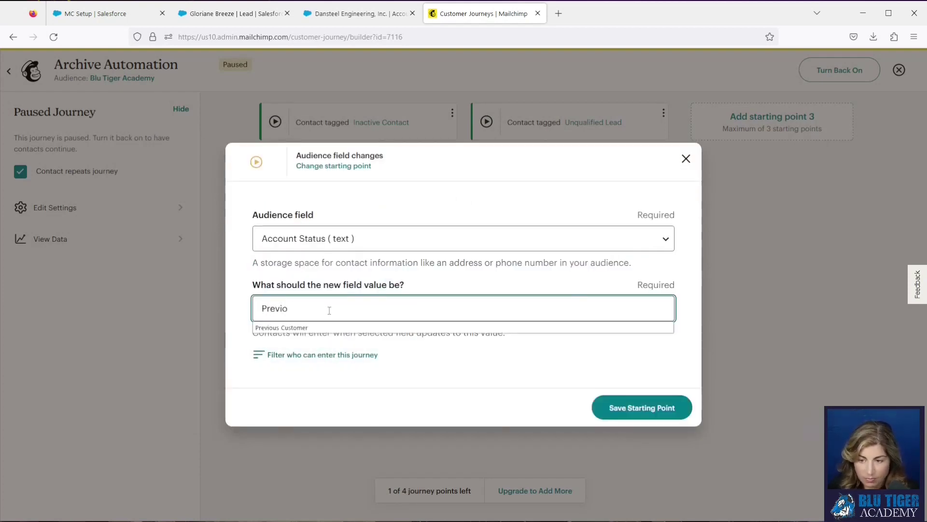
text(us)
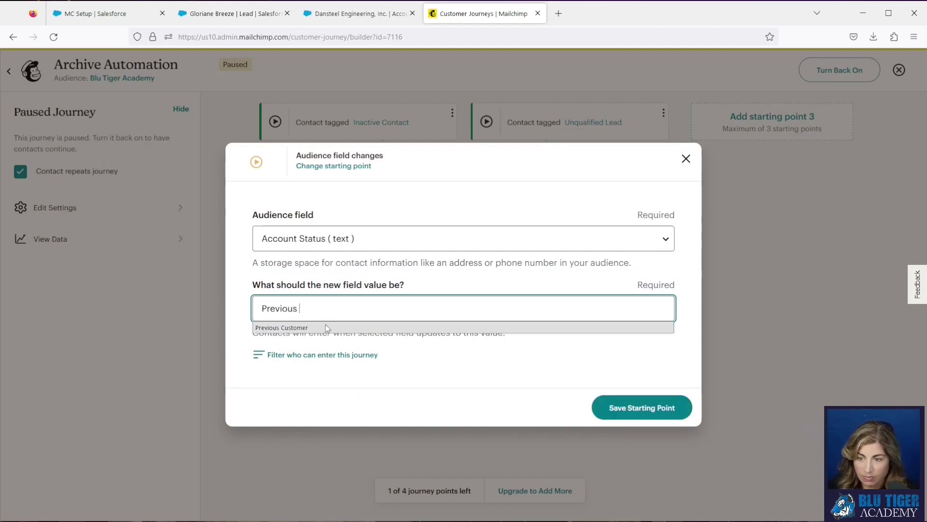
click(329, 329)
click(652, 410)
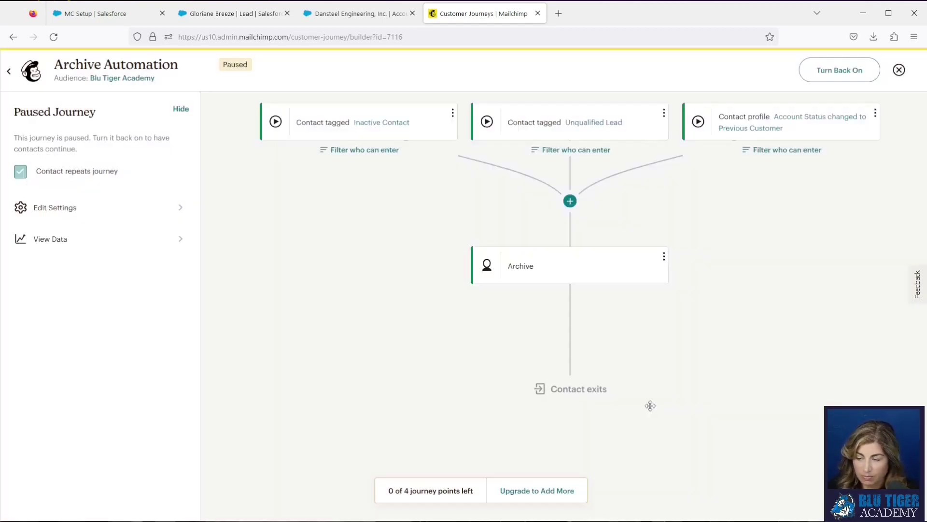
click(820, 74)
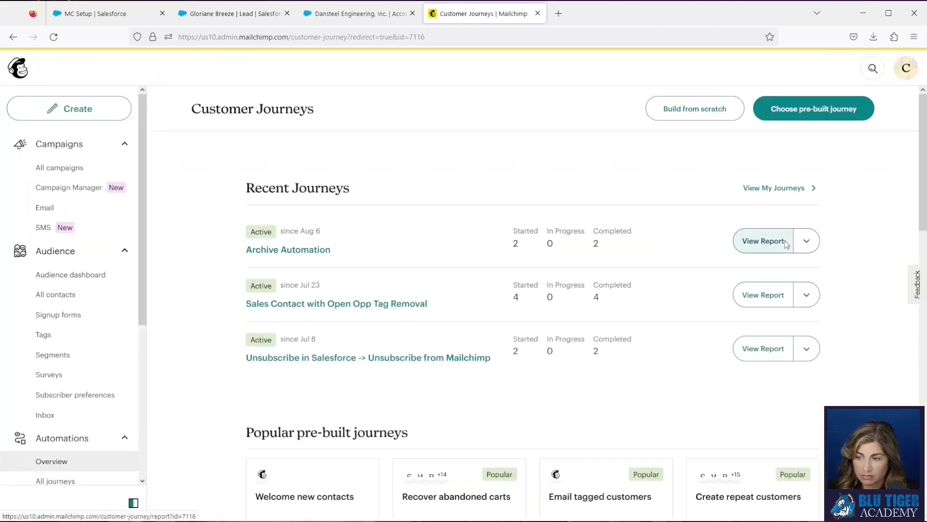
scroll(503, 253, down, 3)
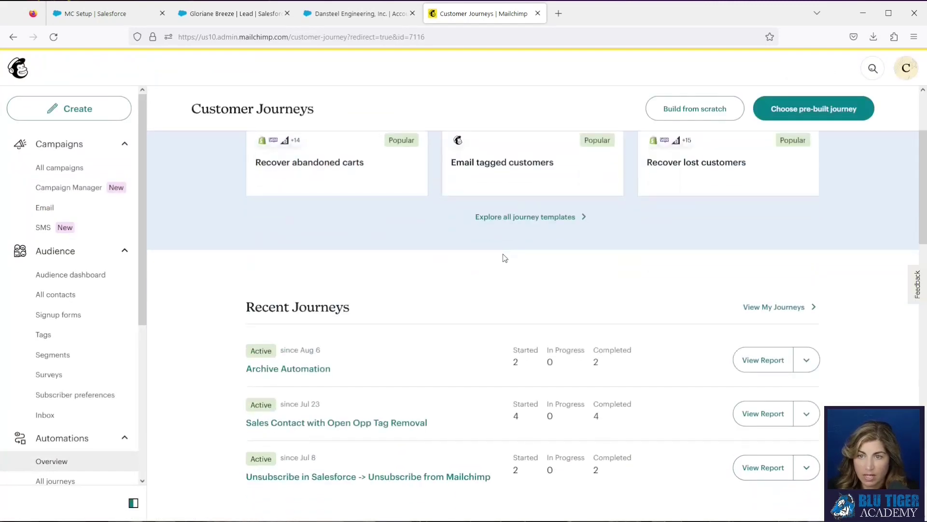
- Switch to Salesforce MC Setup, run the "Contacts | Sync Previous Customers" query, and reload the member queries to check its status
click(117, 23)
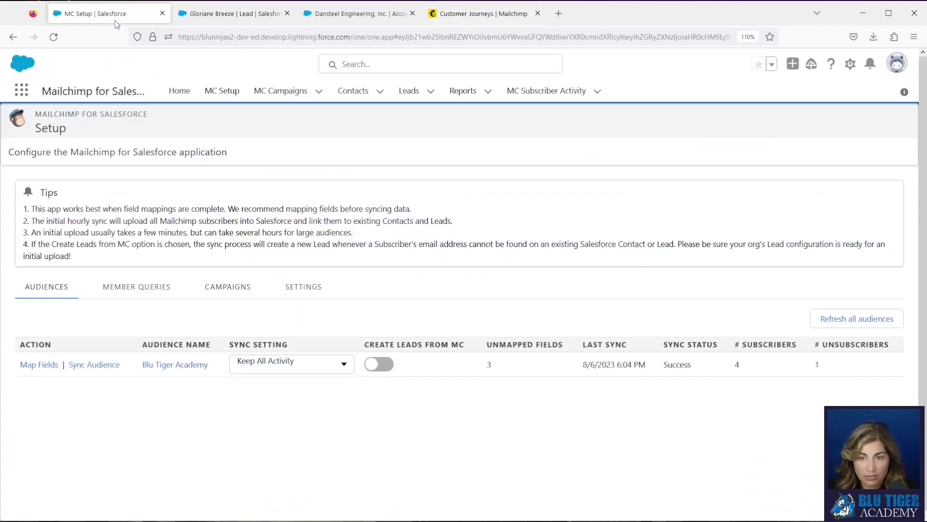
click(134, 289)
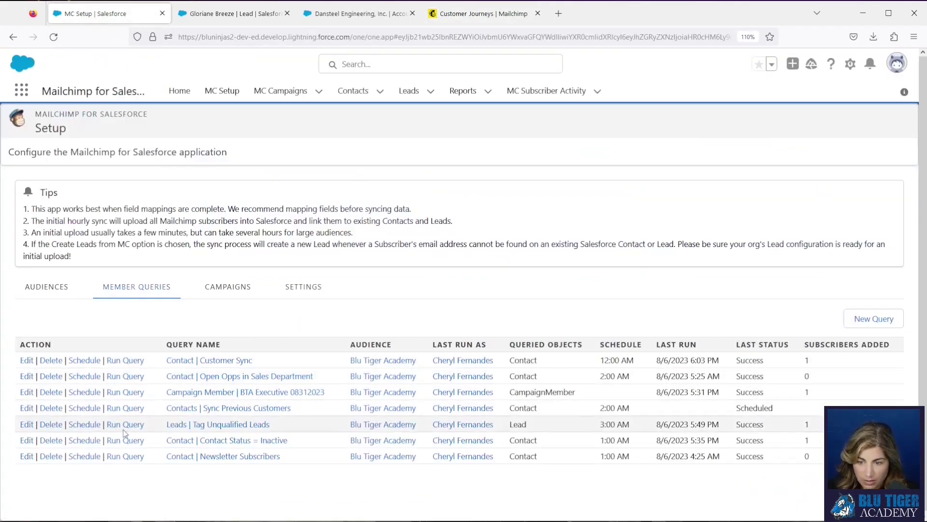
click(117, 410)
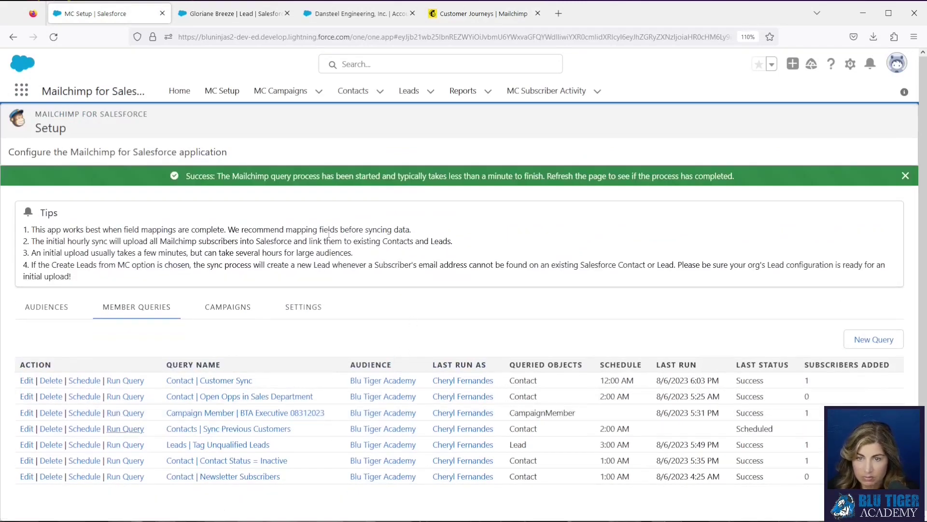
click(53, 37)
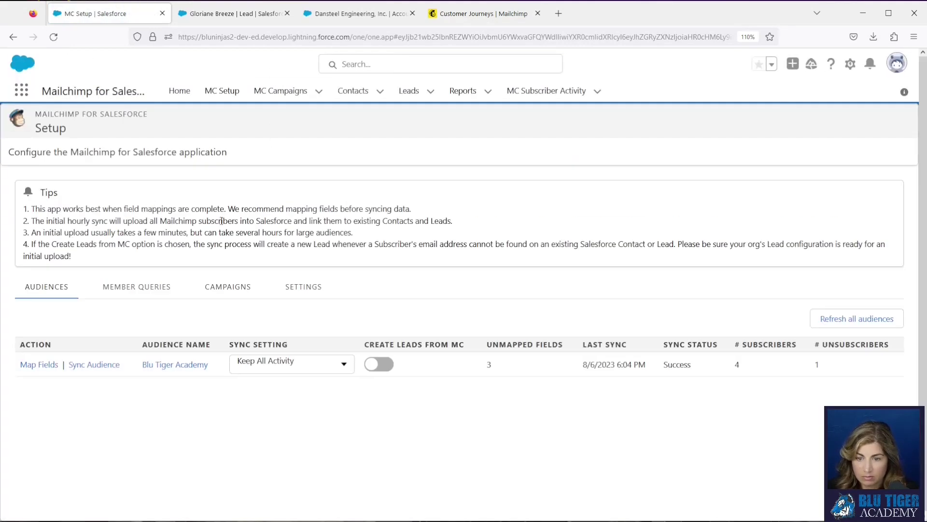
click(170, 294)
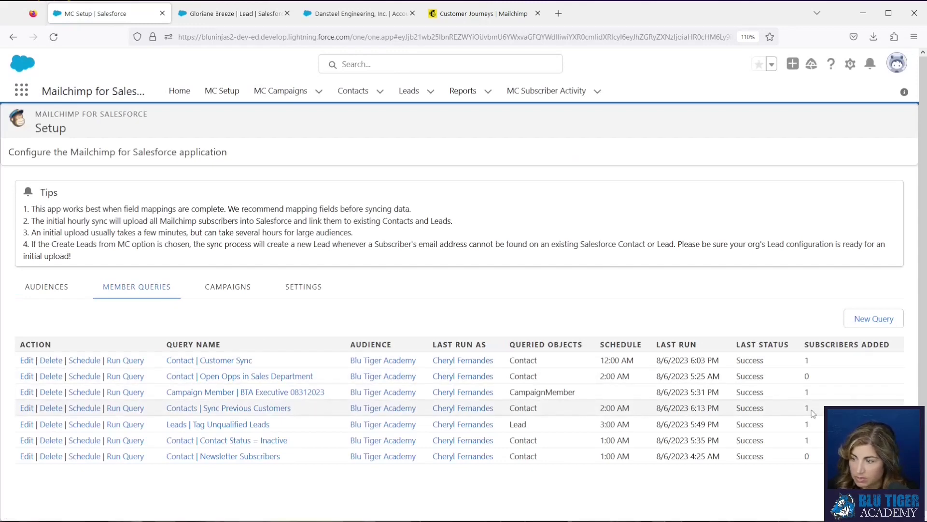
- Switch to Mailchimp and check the audience's contact list for the Dansteel contact's Account Status
click(360, 16)
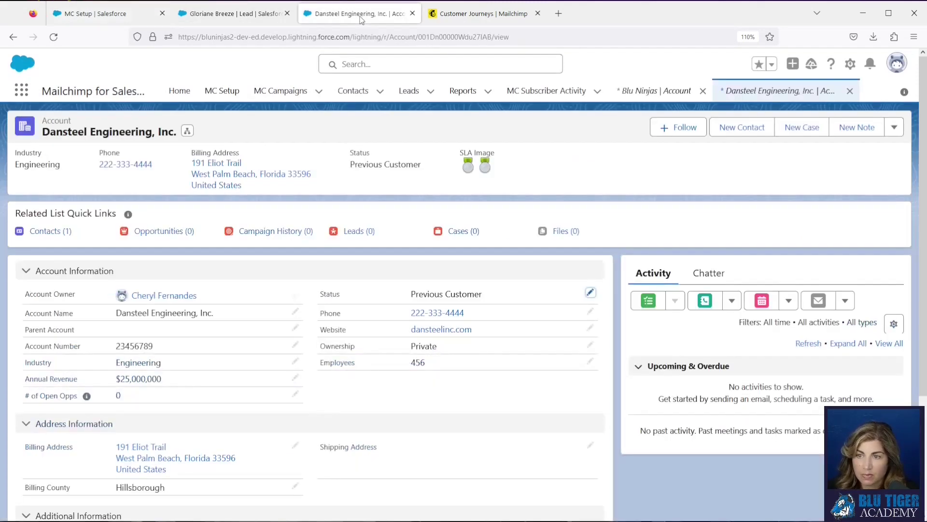
click(439, 15)
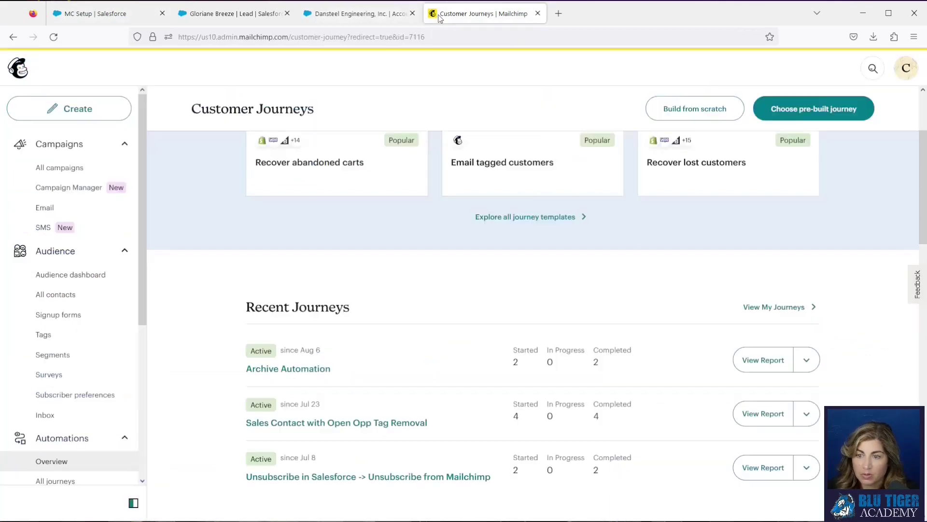
click(58, 299)
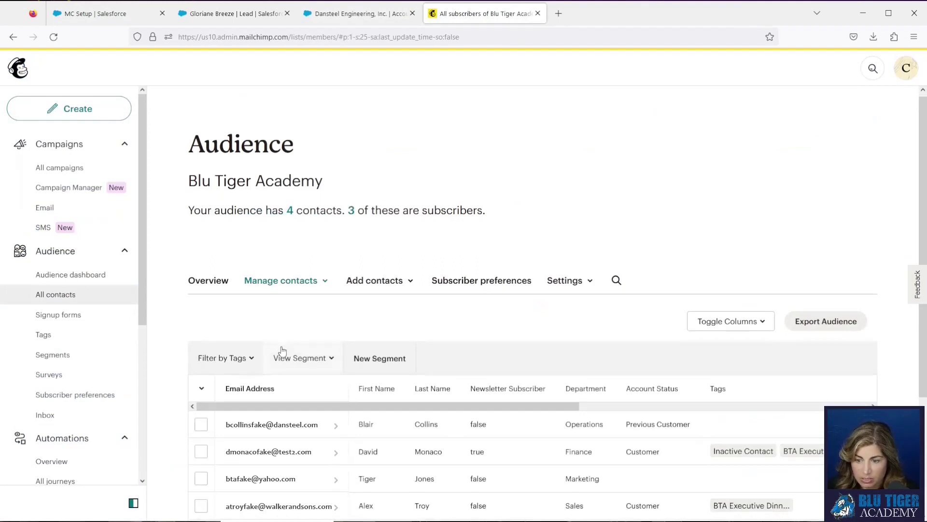
scroll(283, 351, down, 2)
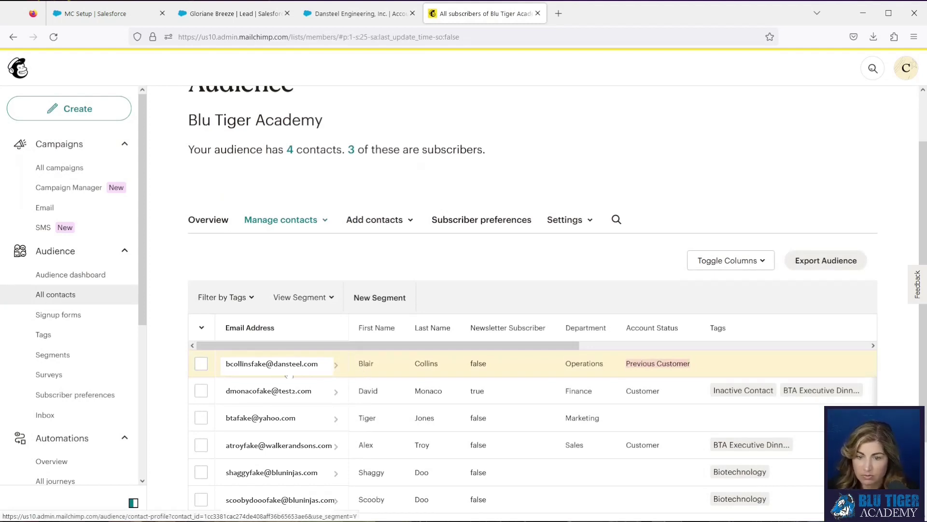
scroll(87, 401, down, 2)
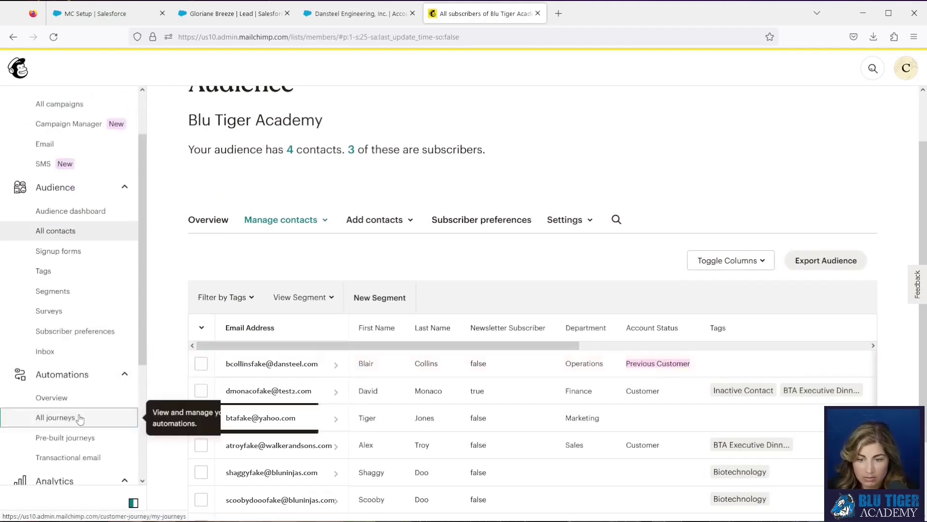
- Check the Archive Automation journey's figures under all journeys, and review the audience's contact list again for the archived contact
click(79, 418)
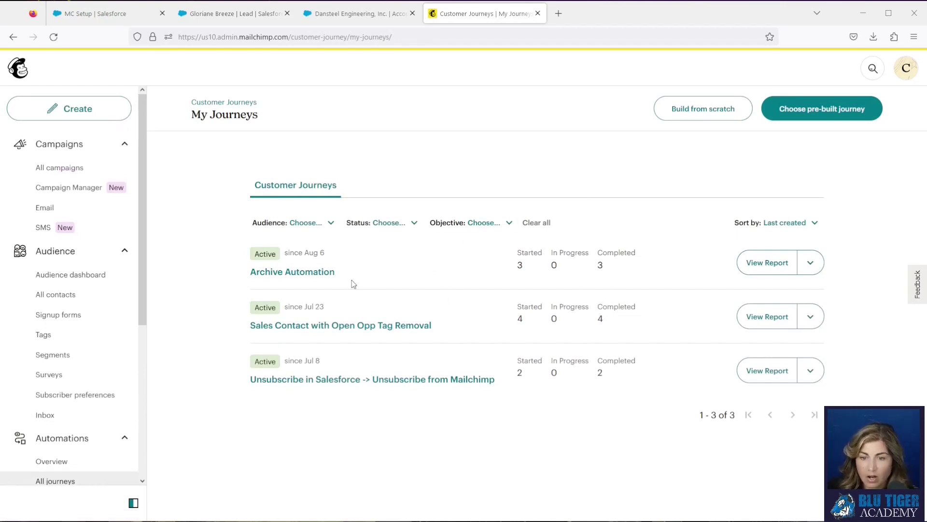
click(90, 300)
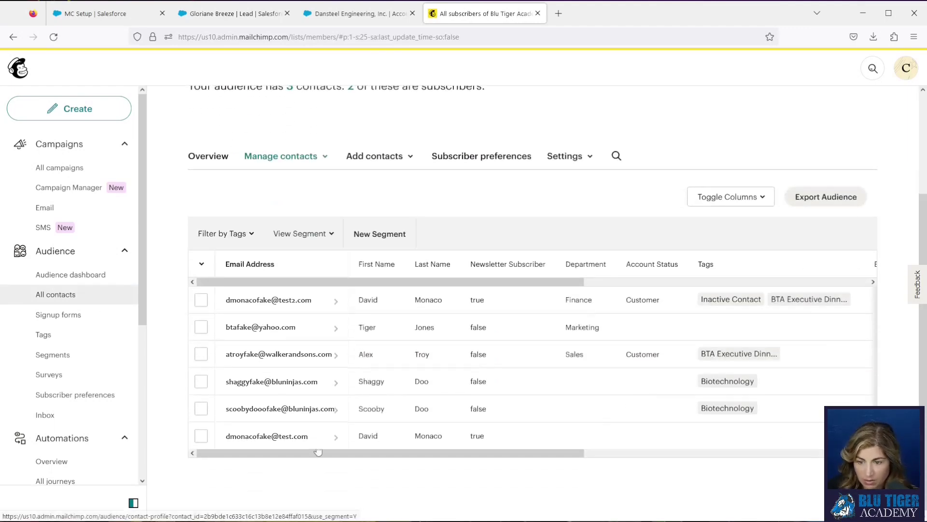
scroll(531, 290, up, 1)
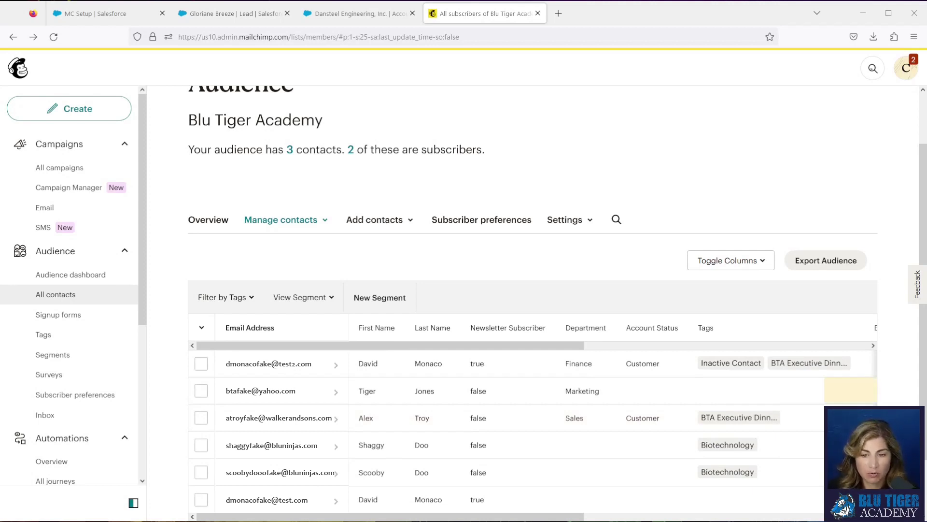
- Create a new audience segment with the filter Email Subscription status is one of Cleaned
click(84, 356)
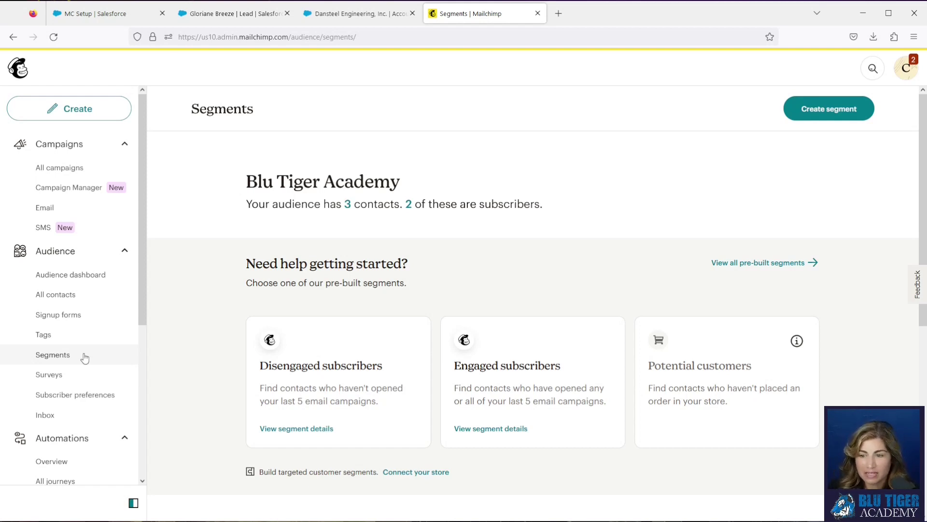
click(835, 116)
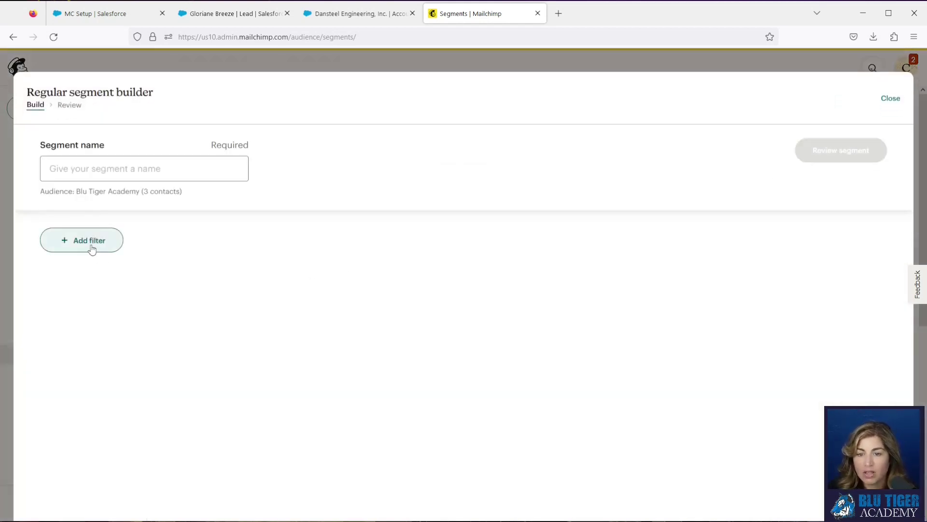
click(91, 248)
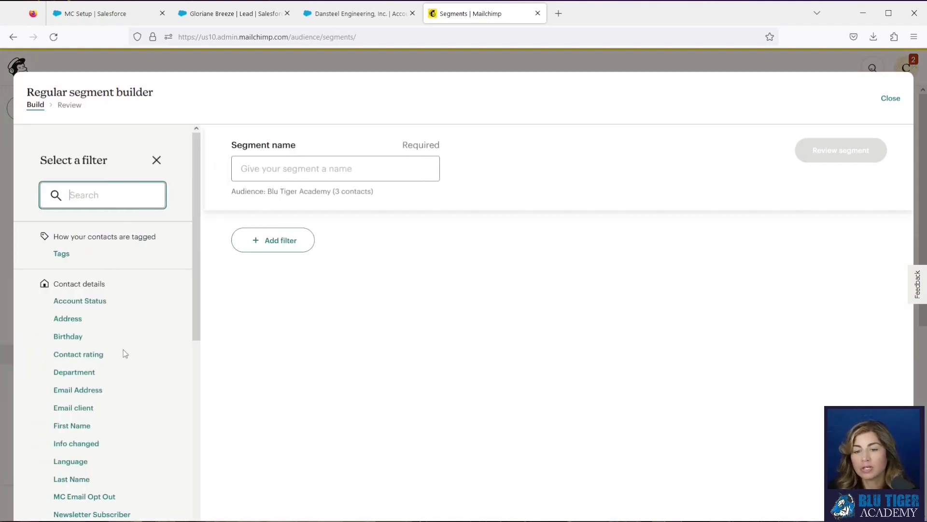
scroll(125, 354, down, 3)
scroll(125, 354, down, 3)
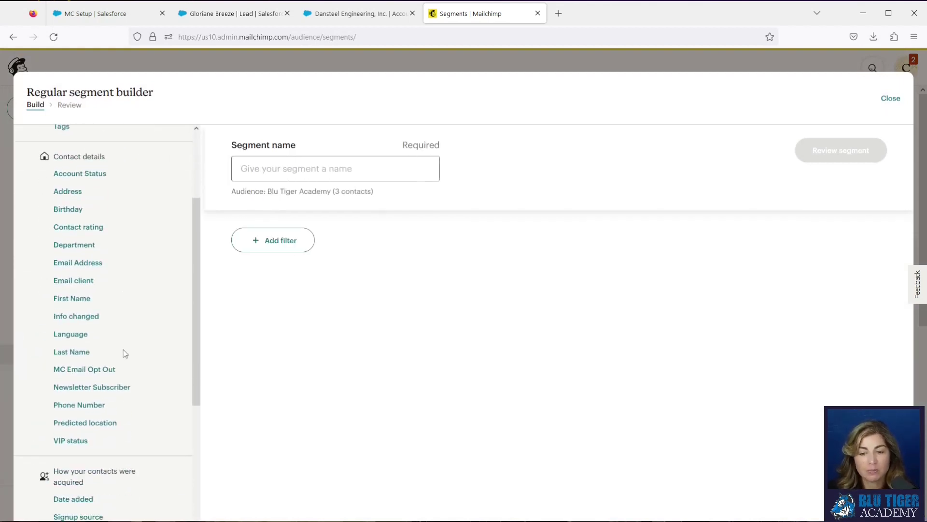
scroll(125, 354, down, 3)
scroll(125, 354, down, 6)
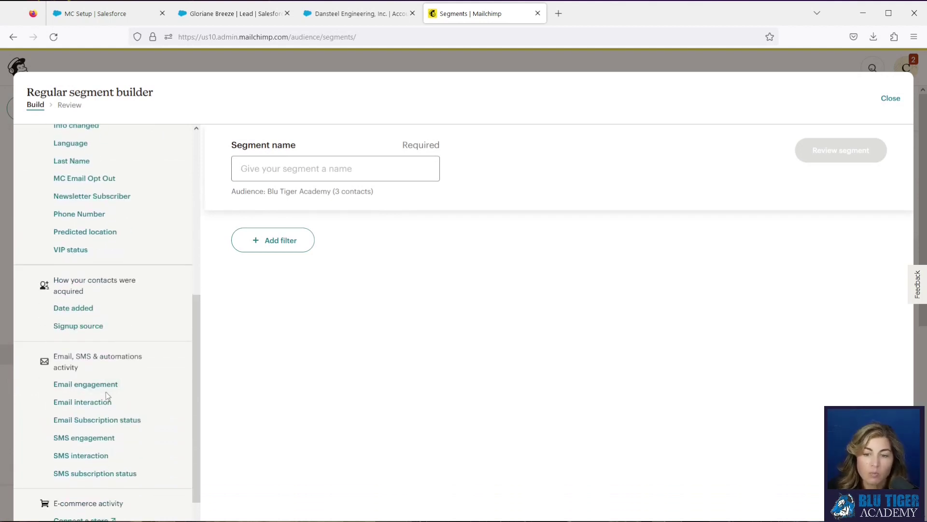
click(97, 419)
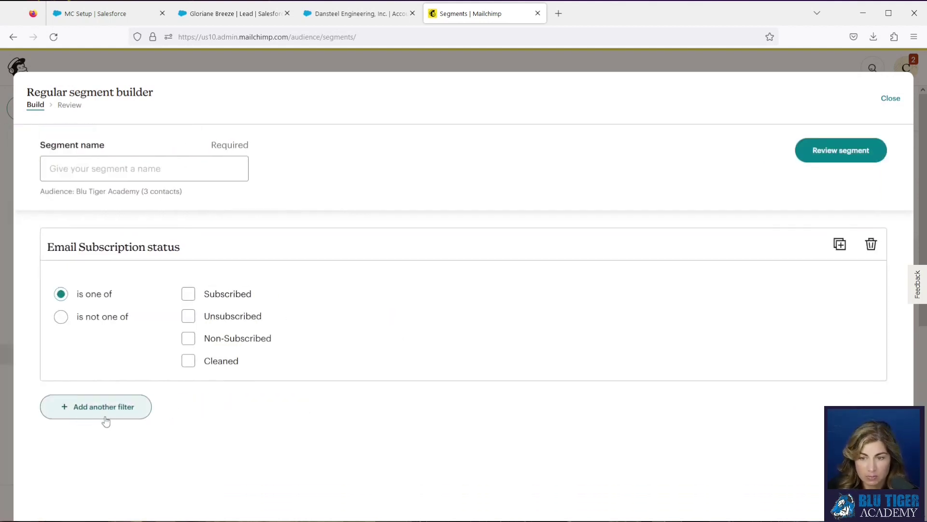
click(188, 362)
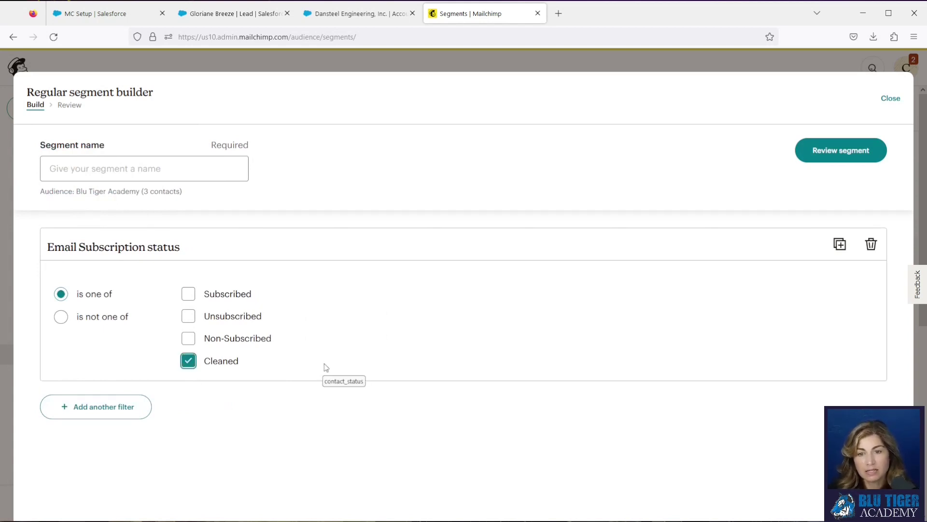
- Name the segment "Cleaned Contacts", review it, and save it
click(148, 170)
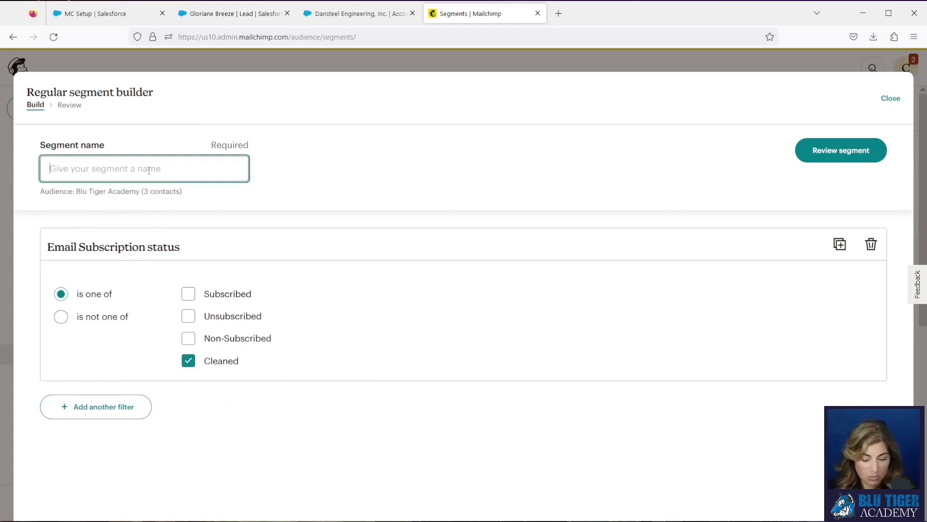
text(Cleaned)
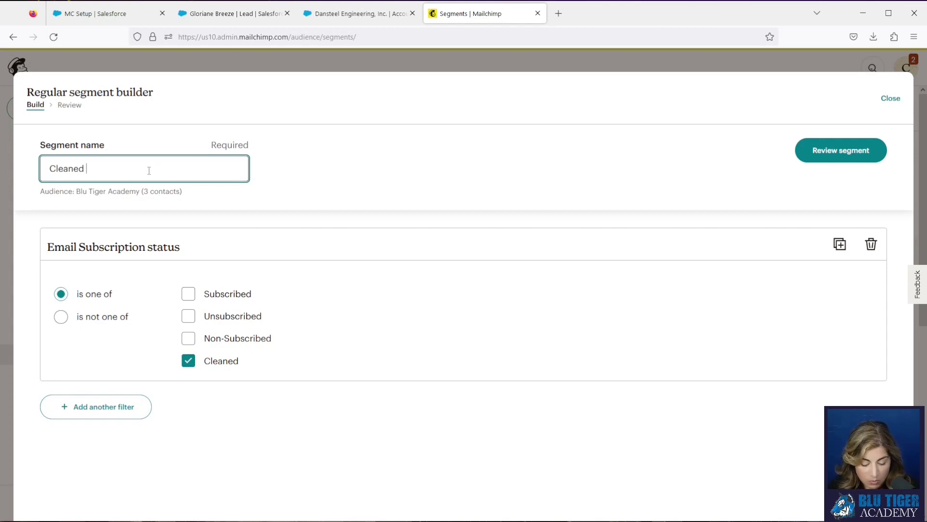
text(Contacts)
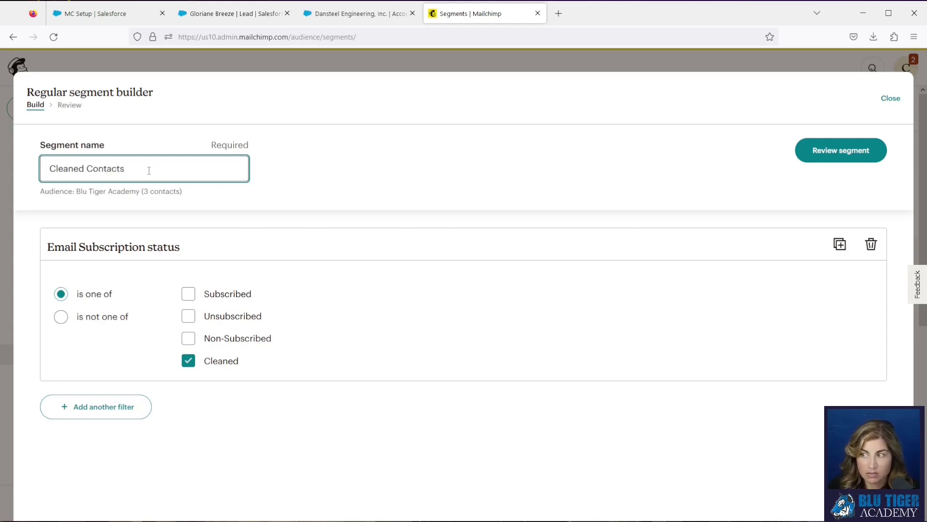
click(811, 155)
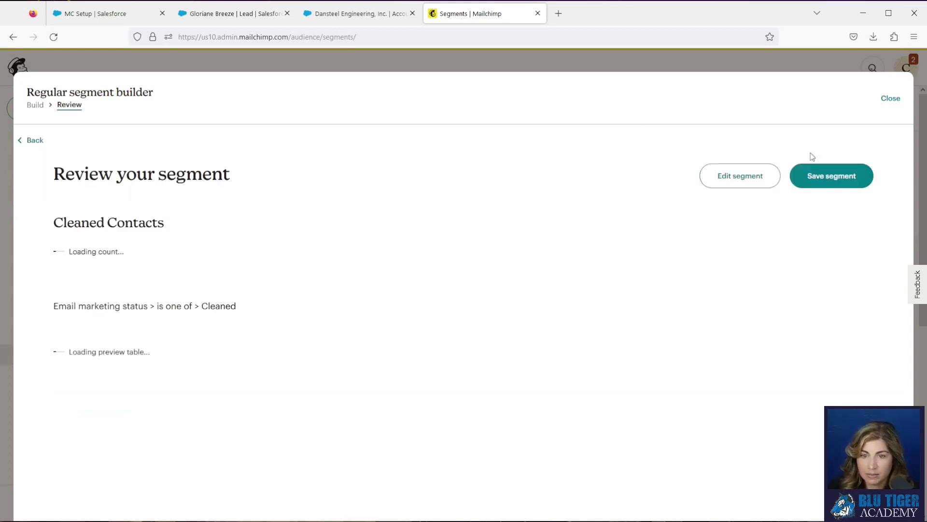
click(828, 180)
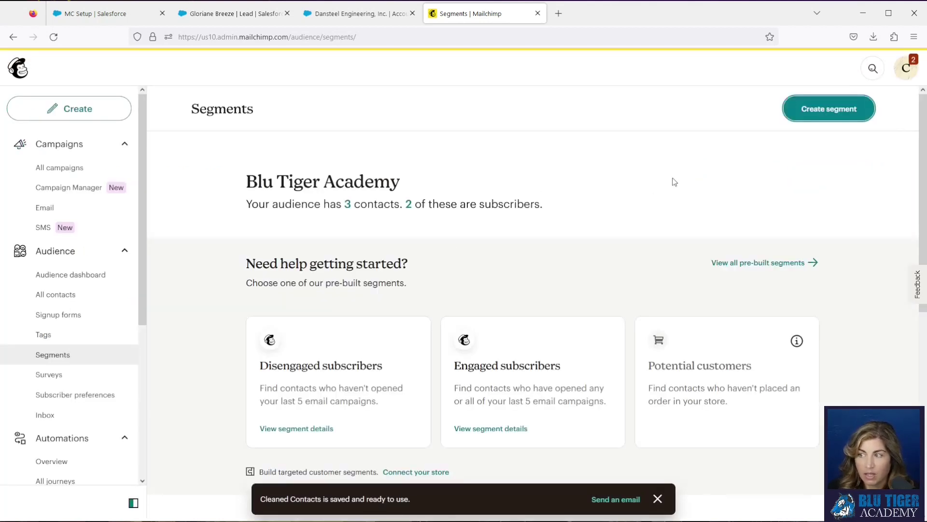
- Start another segment with the filter Contact rating is 1 star
click(803, 118)
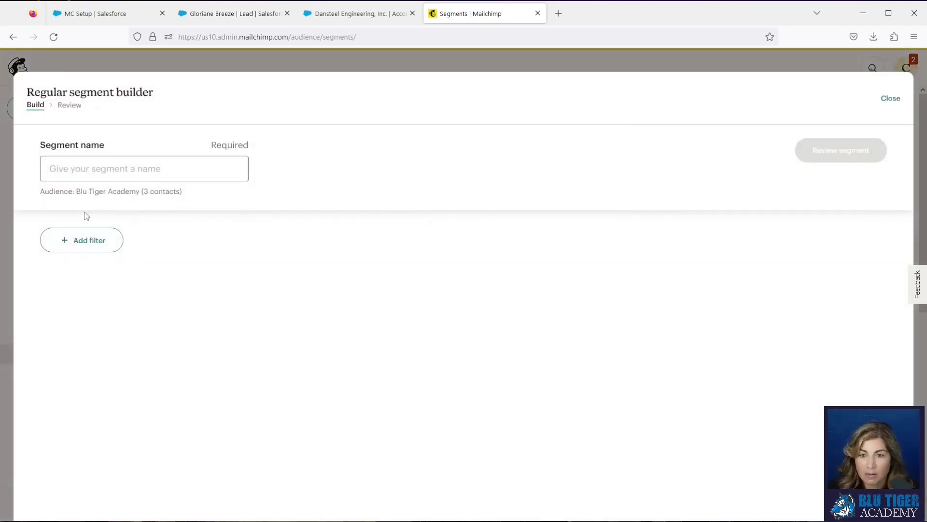
click(89, 248)
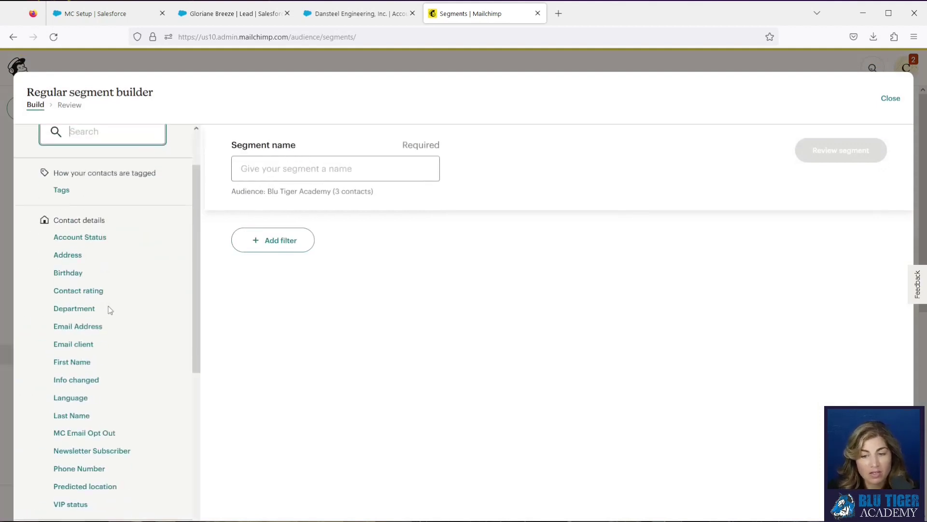
click(94, 292)
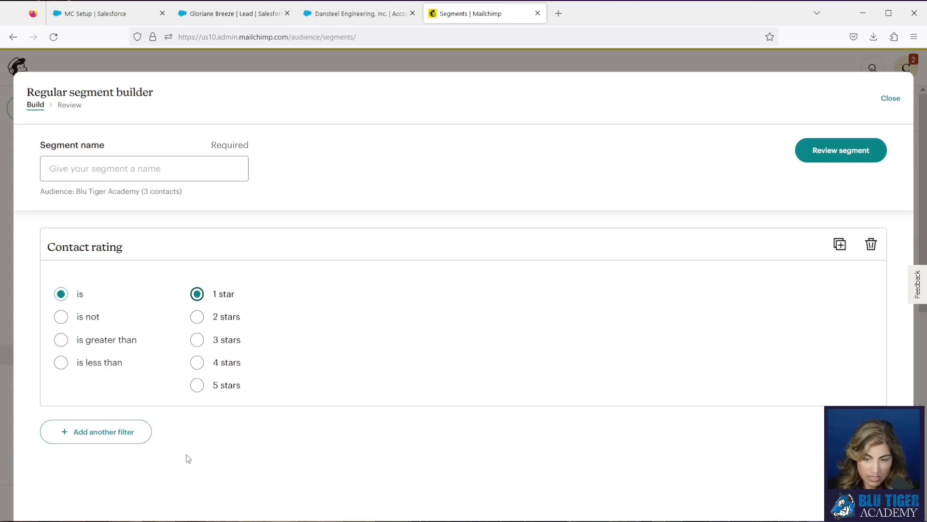
- Add a second filter, Date added is before a specific date, with the date 1/1/2021
click(124, 440)
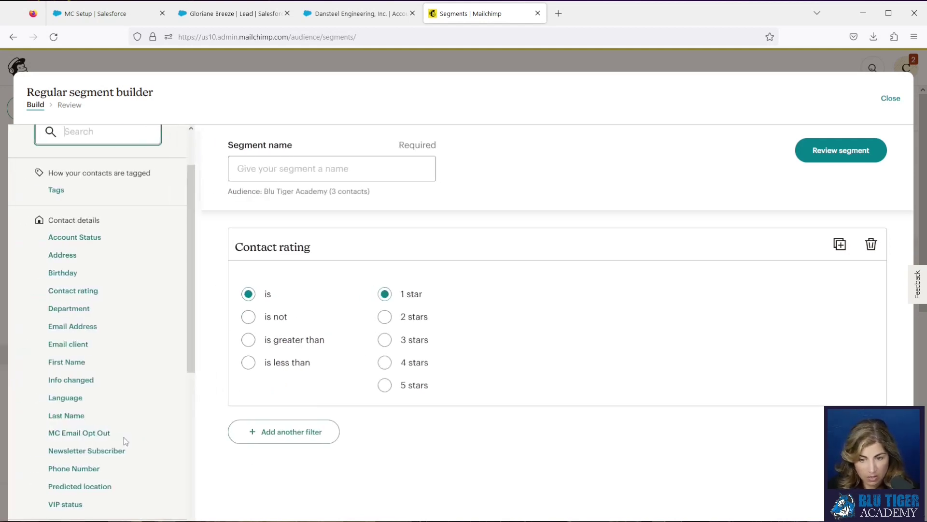
scroll(125, 415, down, 2)
scroll(123, 409, down, 3)
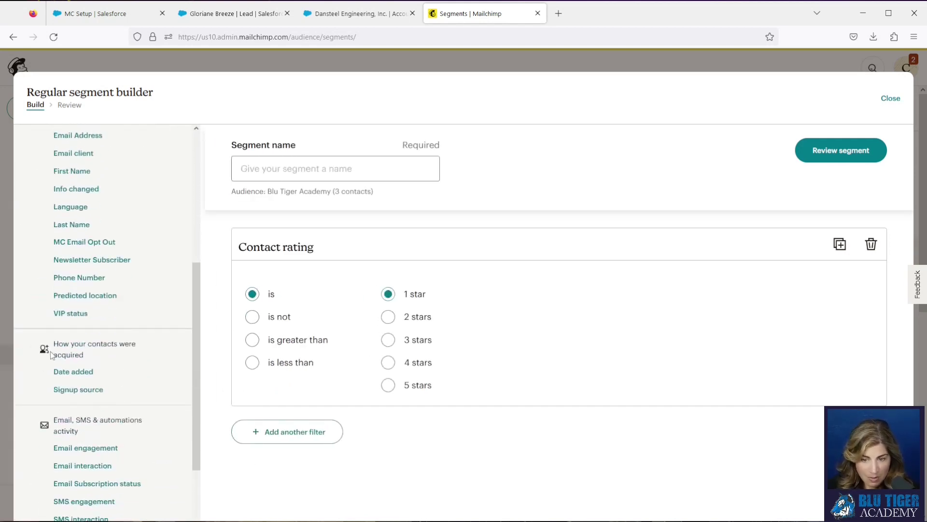
click(65, 371)
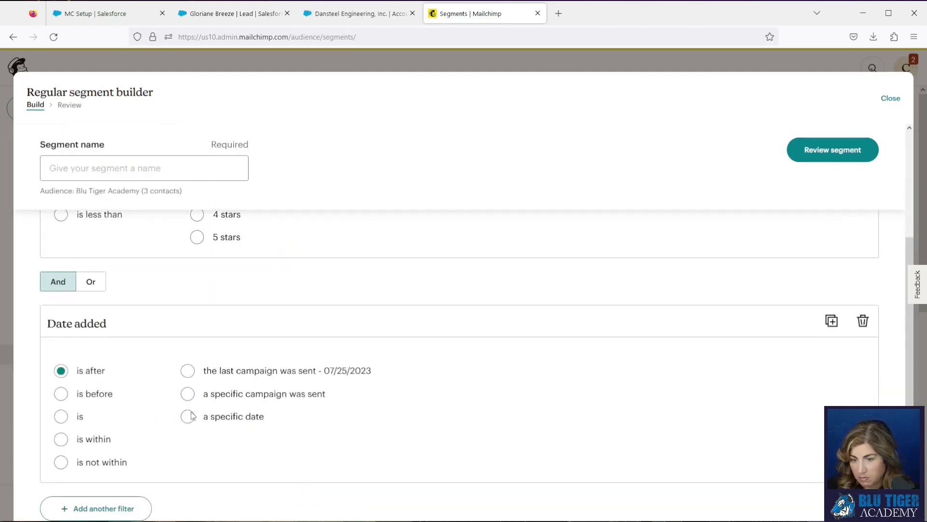
click(188, 417)
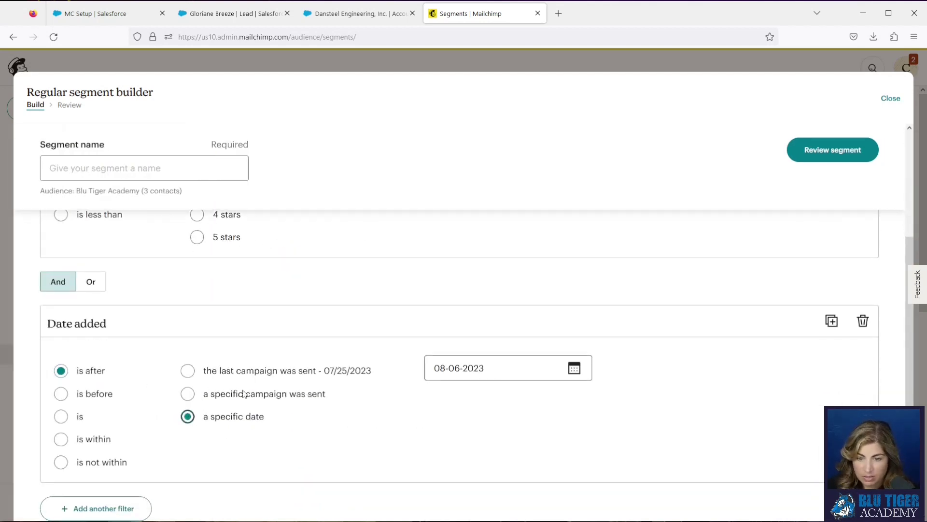
click(60, 394)
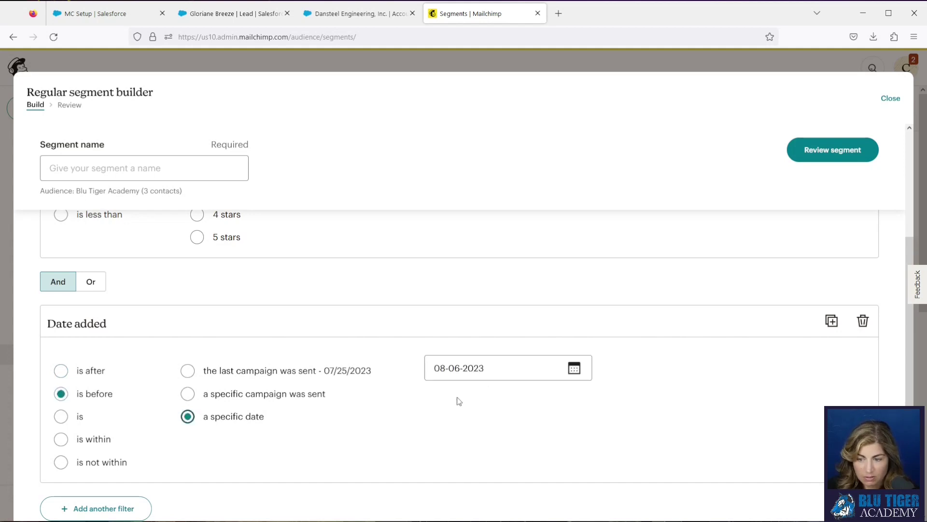
drag(515, 372, 397, 373)
text(1/)
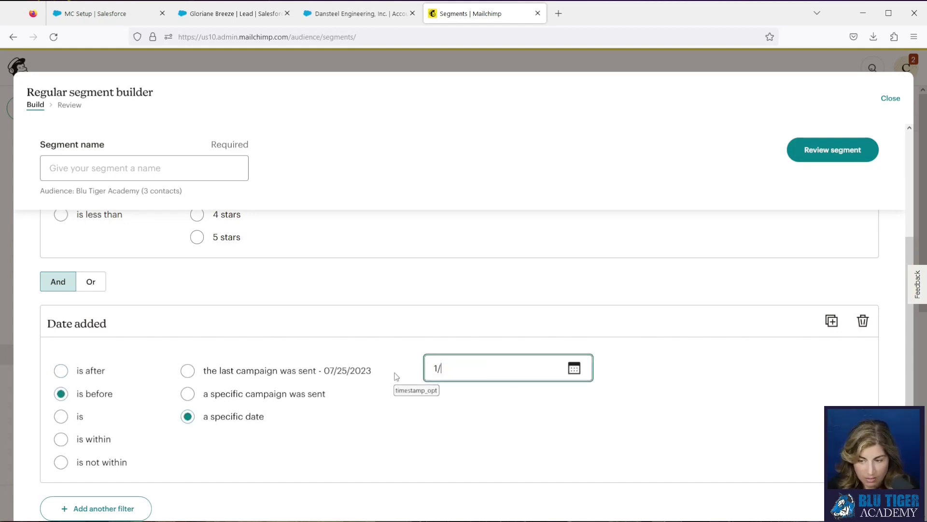
text(1/2021)
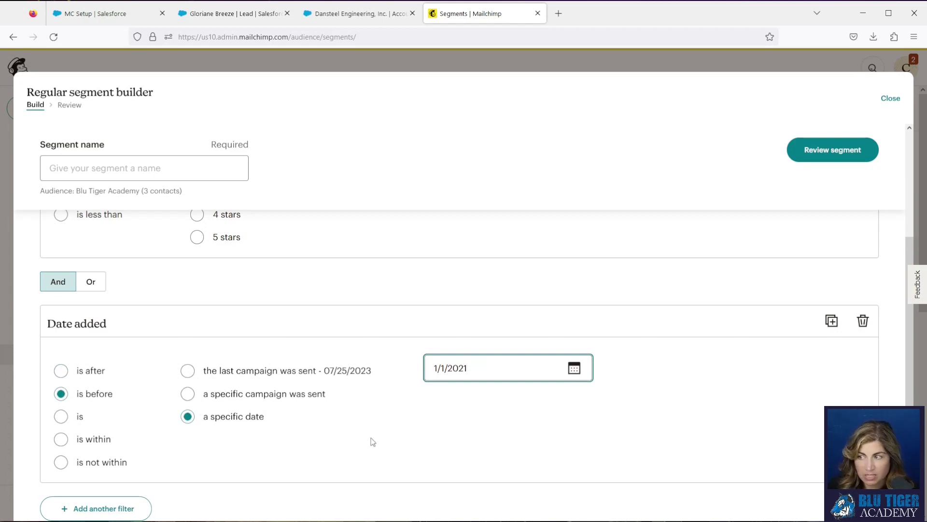
- Name the segment "Contact Rating = 1 | Added 2 Years Ago" and open its review
scroll(372, 442, down, 1)
scroll(373, 442, up, 4)
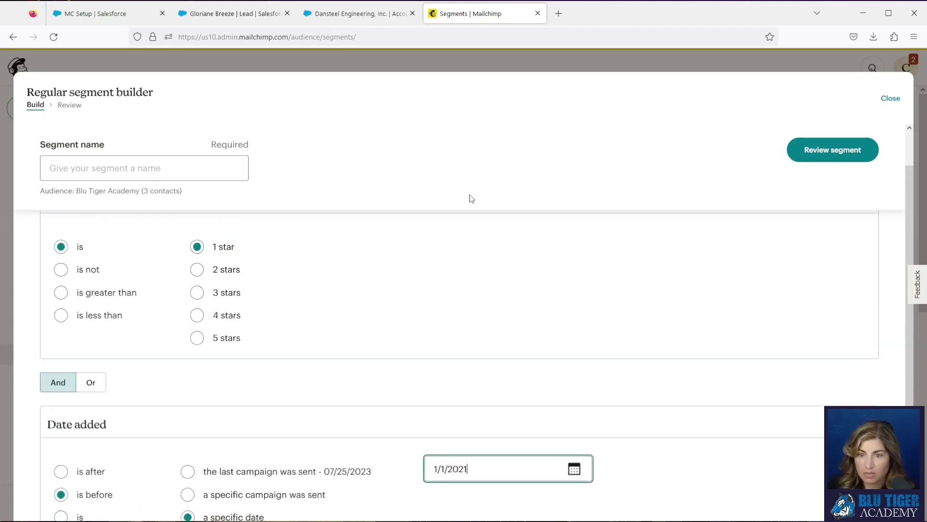
click(142, 176)
text(Co)
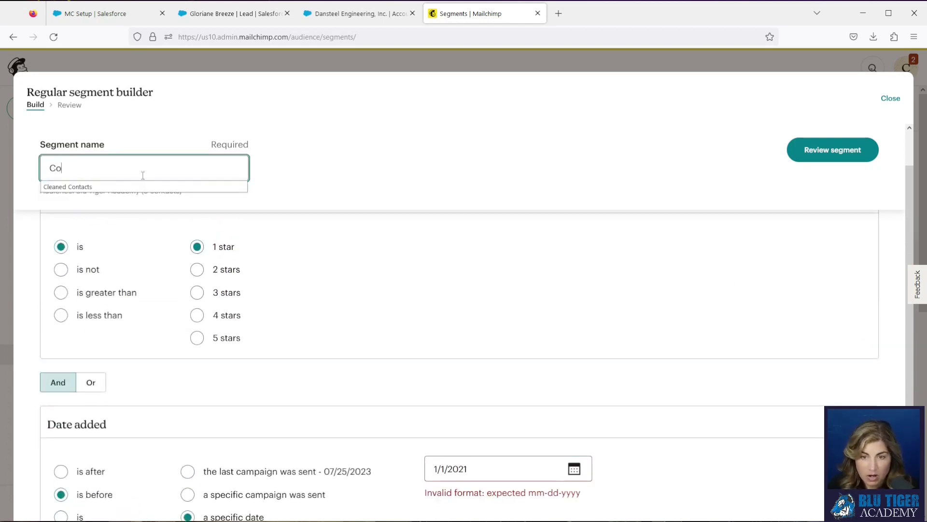
text(ntact Rati)
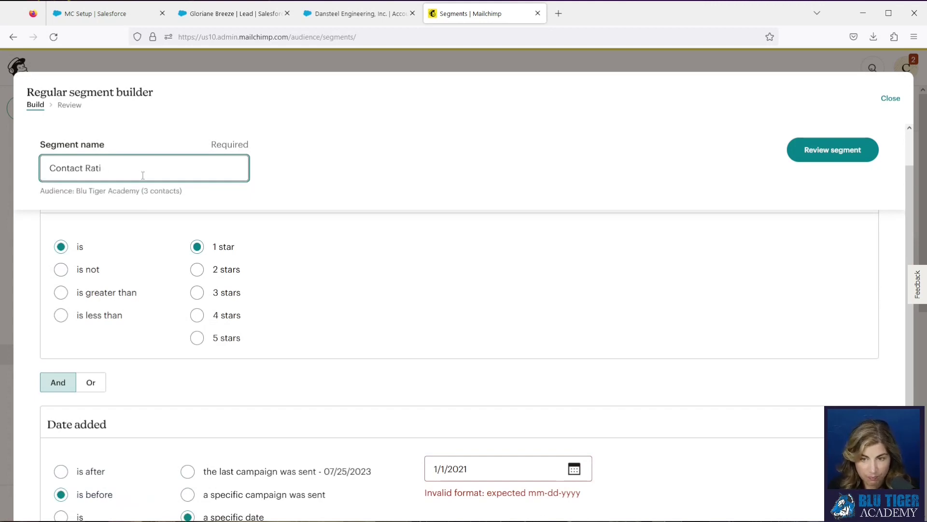
text(ng )
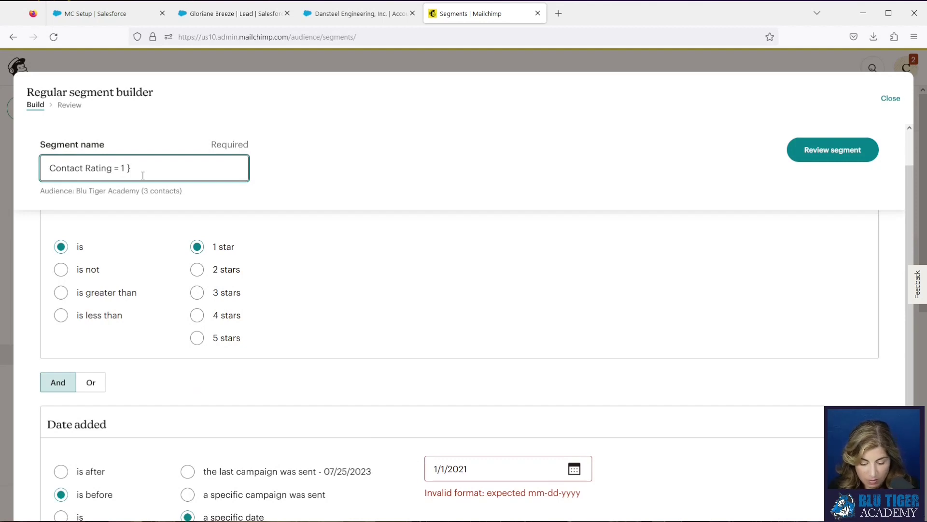
text(= 1 \ Added)
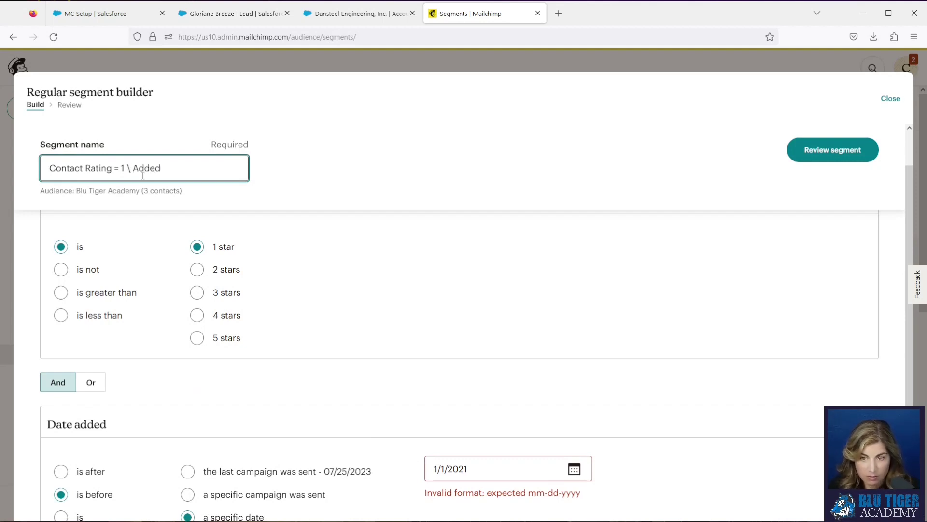
text( 2 Years Ago)
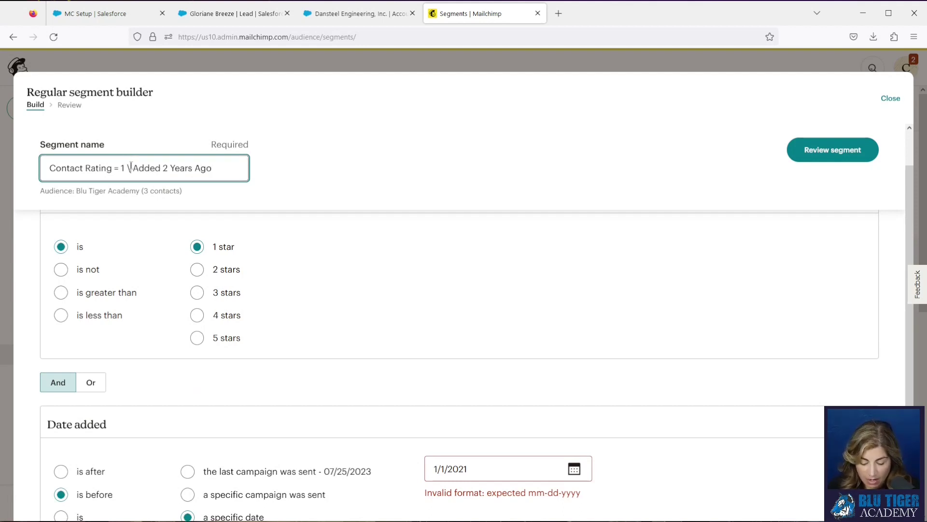
click(130, 168)
key(BackSpace)
text(|)
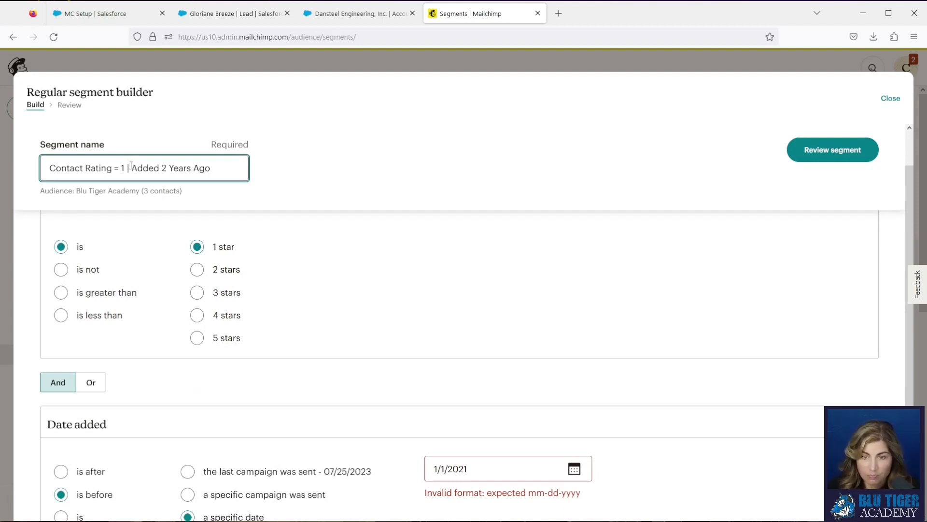
click(831, 151)
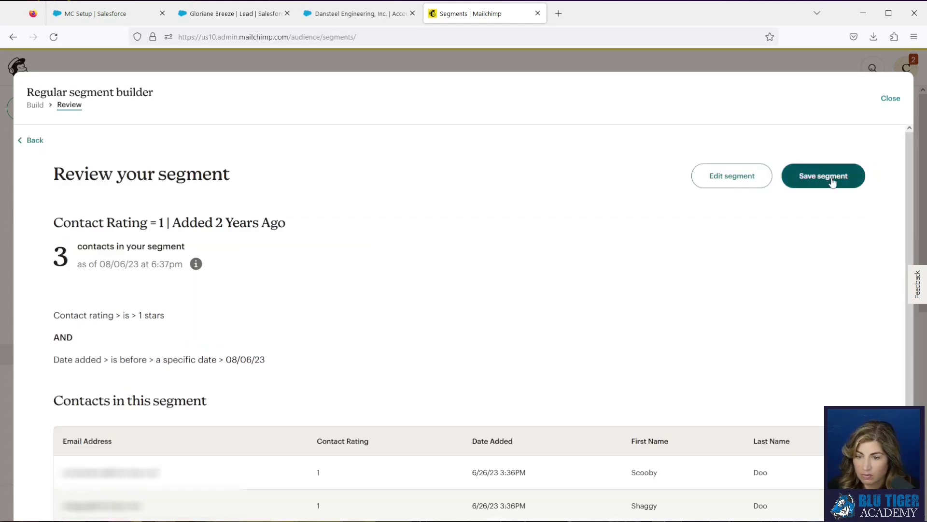
- Return to editing the segment and set the Date added filter's specific date to 01-01-2023
click(732, 177)
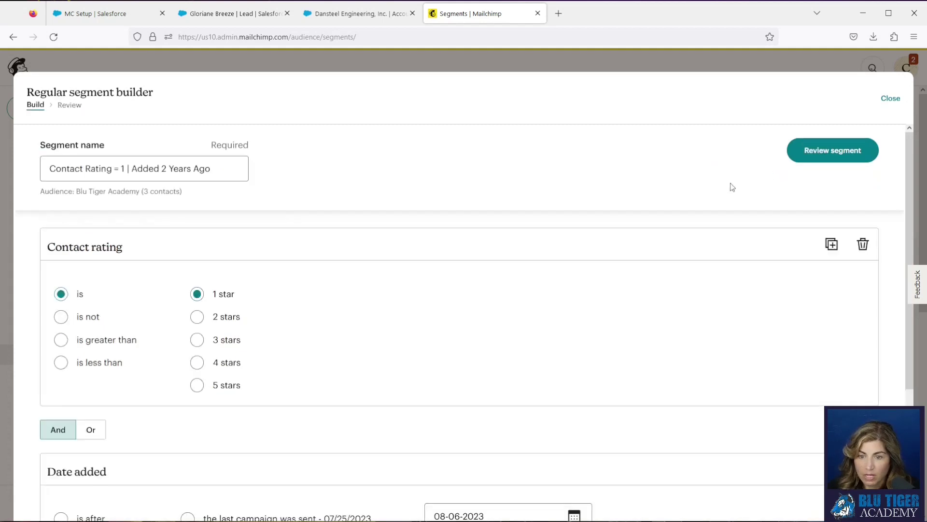
scroll(464, 334, down, 3)
click(494, 390)
drag(494, 390, 391, 389)
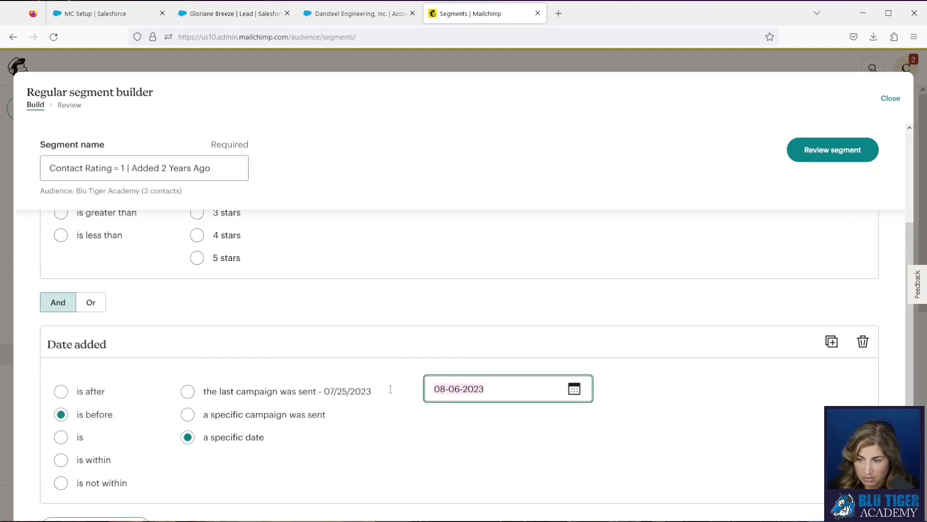
text(1)
key(BackSpace)
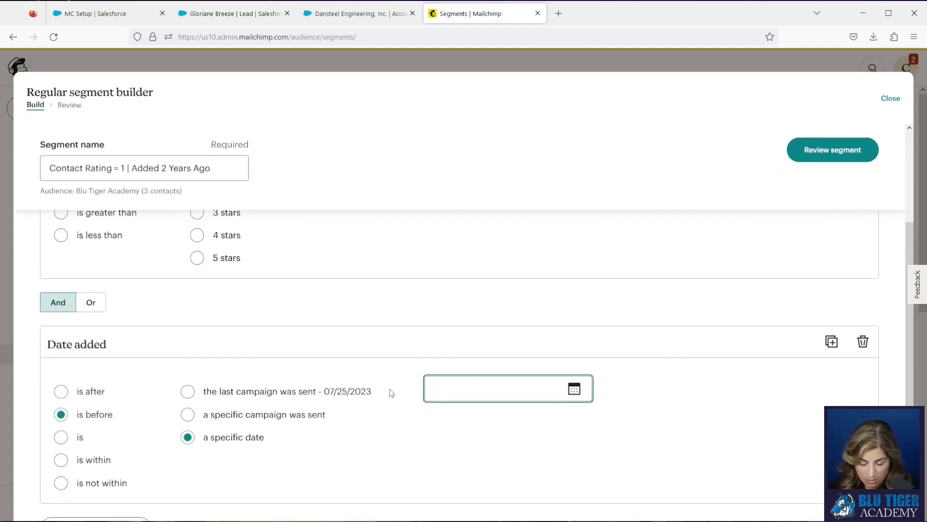
text(01-01-)
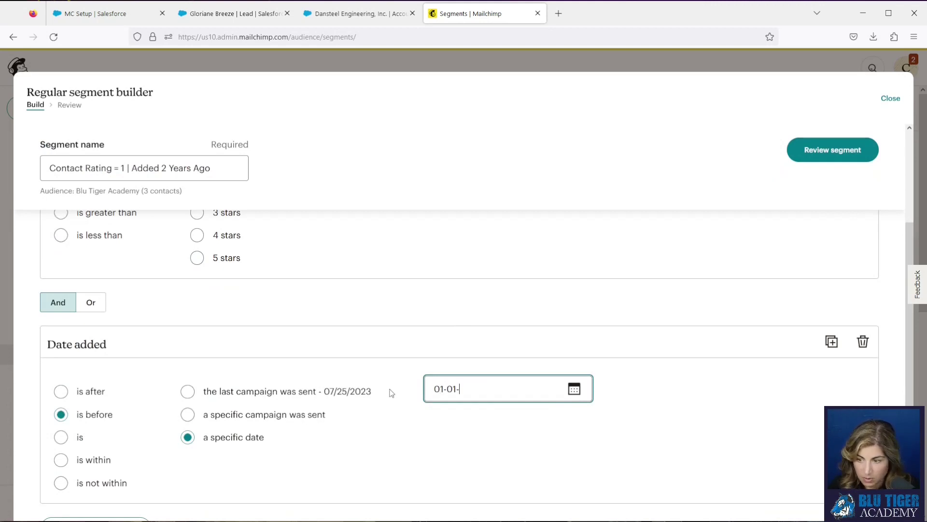
text(2023)
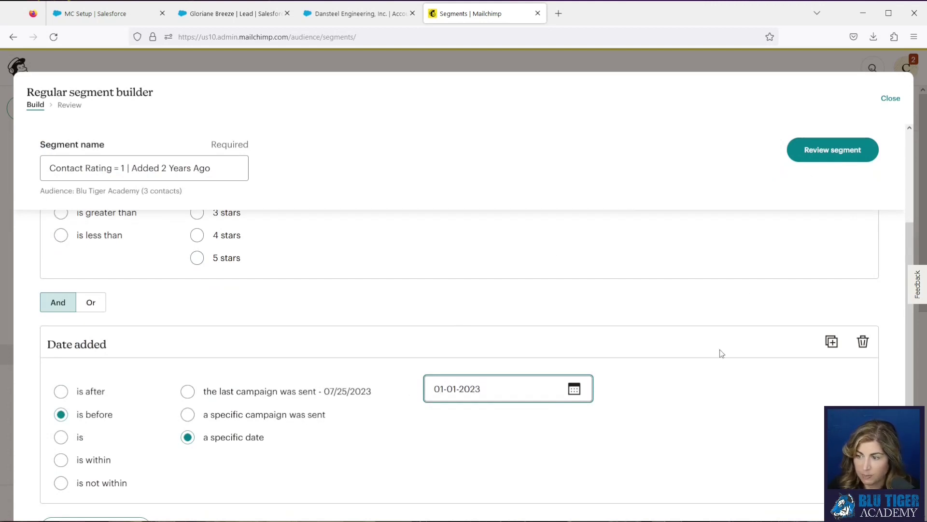
click(709, 388)
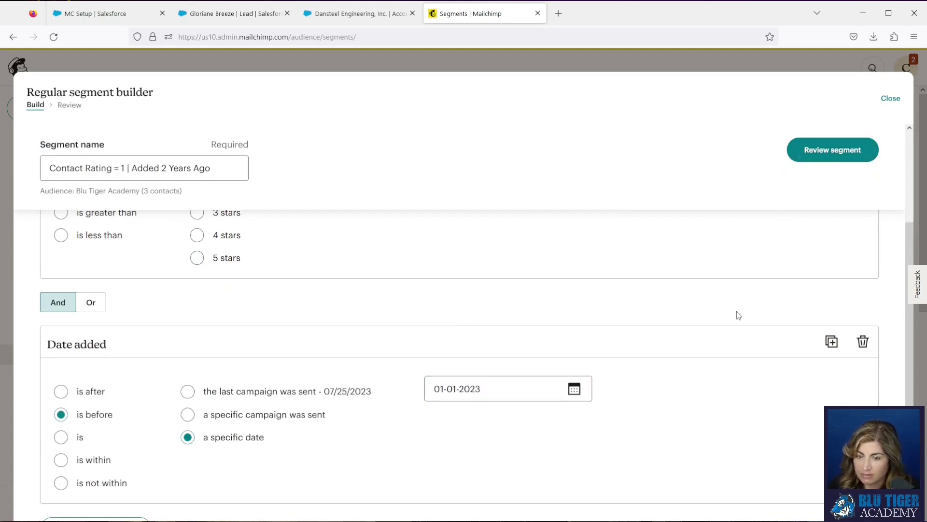
- Review the low-rating segment again and save it
scroll(737, 311, down, 2)
click(808, 157)
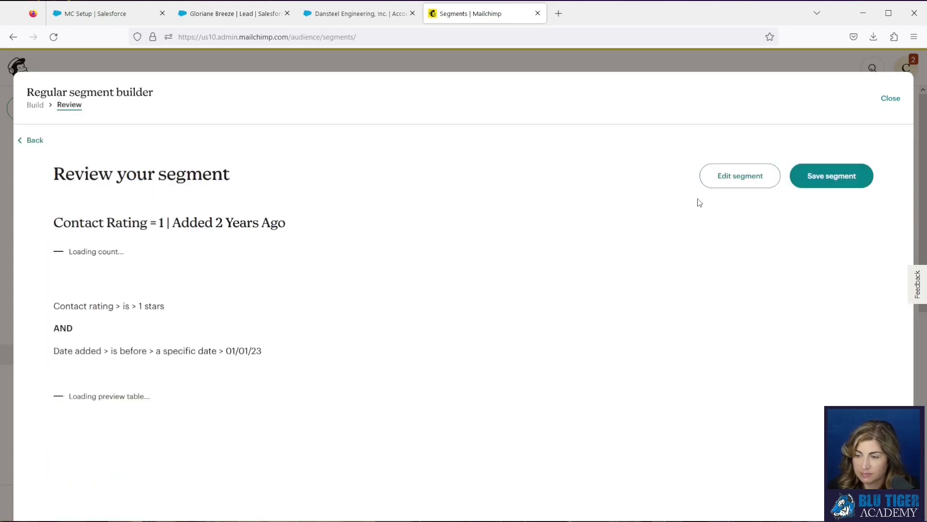
click(814, 182)
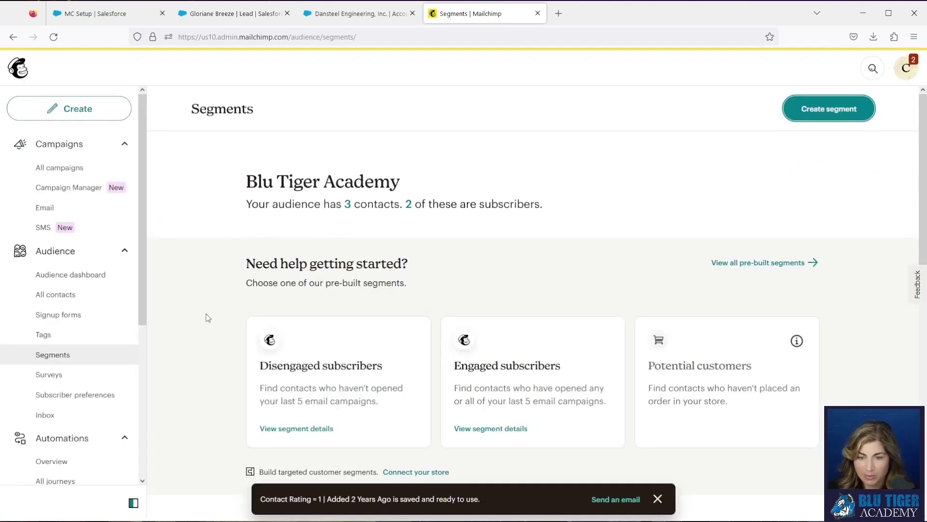
- Create a new segment with the filter Email interaction did not open All Campaigns sent within the last 3 months
click(796, 110)
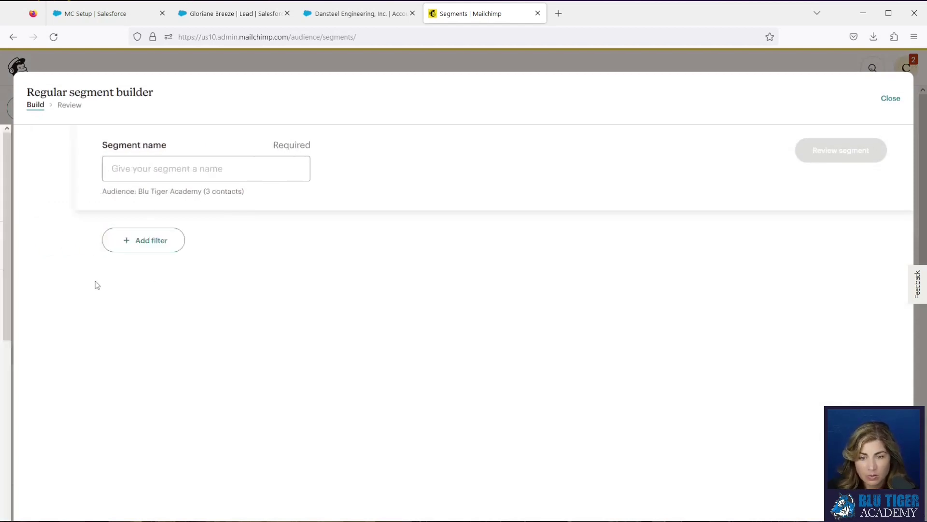
click(143, 240)
scroll(108, 355, down, 5)
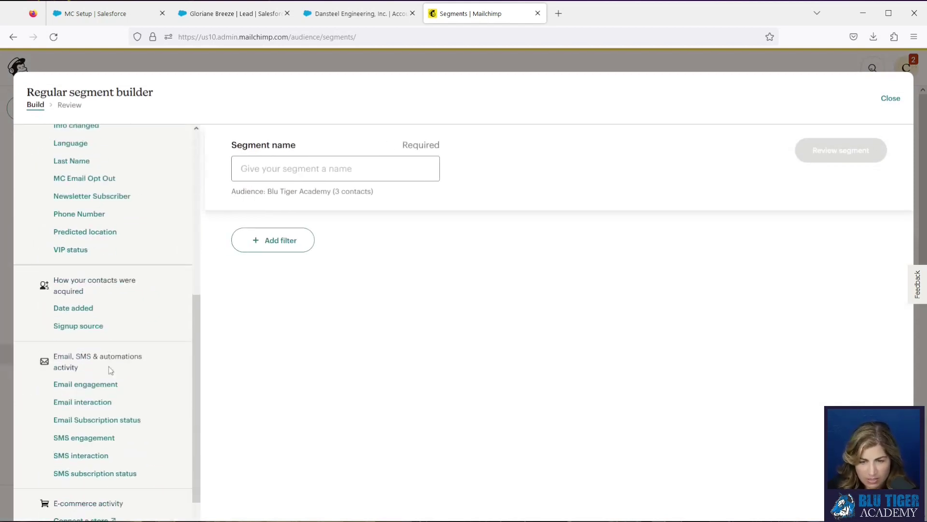
click(104, 401)
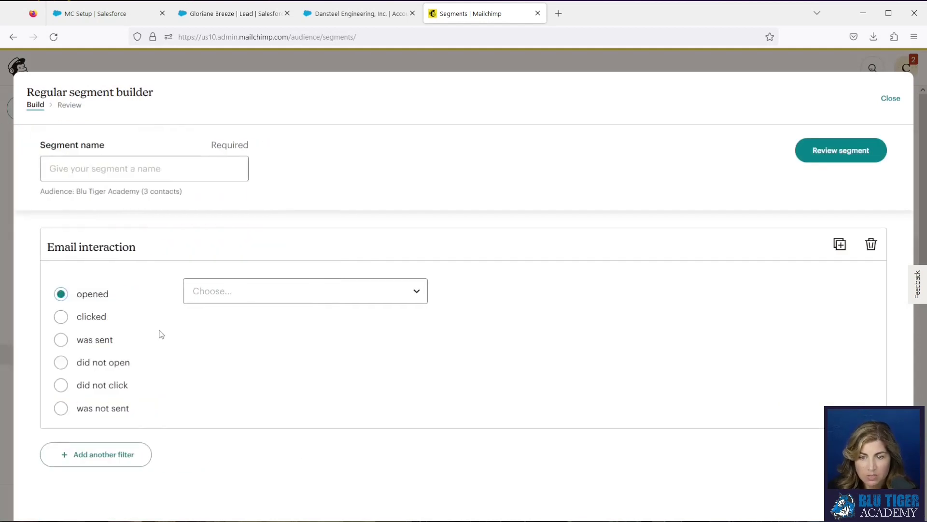
click(109, 363)
click(212, 291)
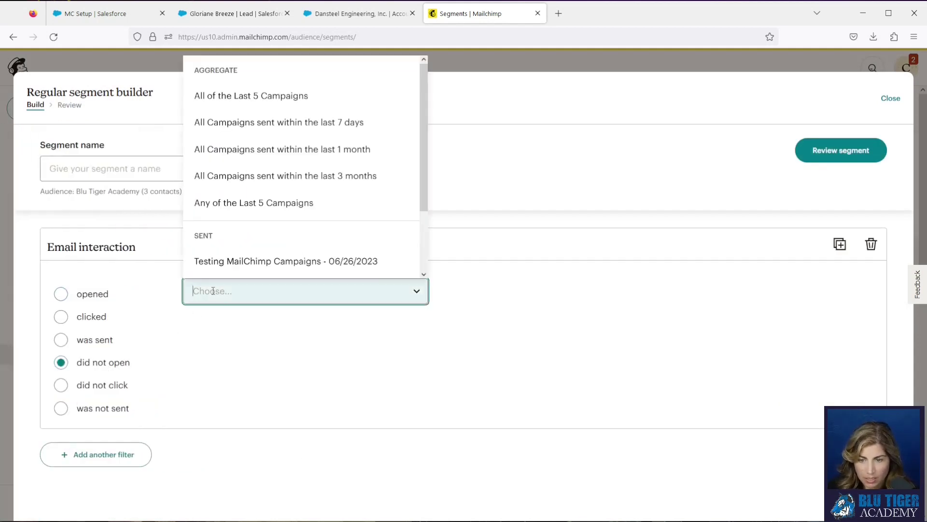
click(296, 177)
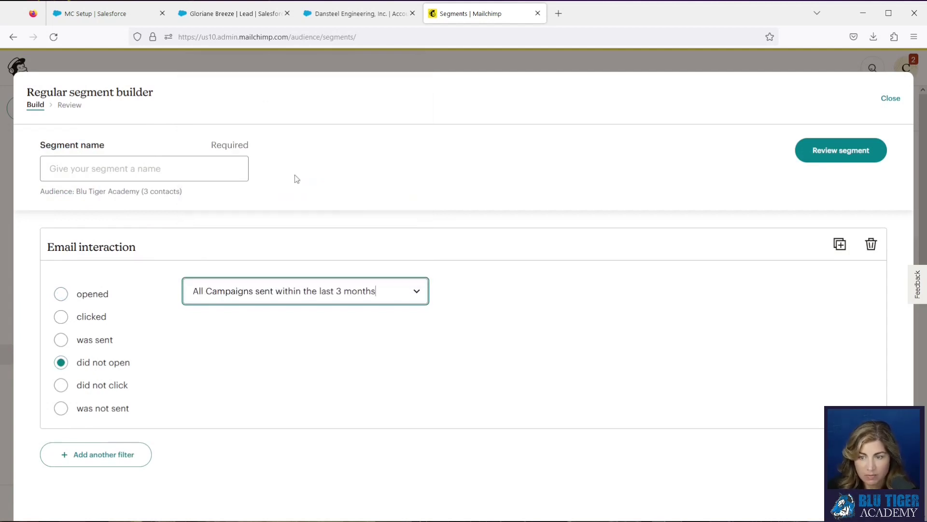
- Add a second Email interaction filter, did not click, for All Campaigns sent within the last 3 months
click(101, 463)
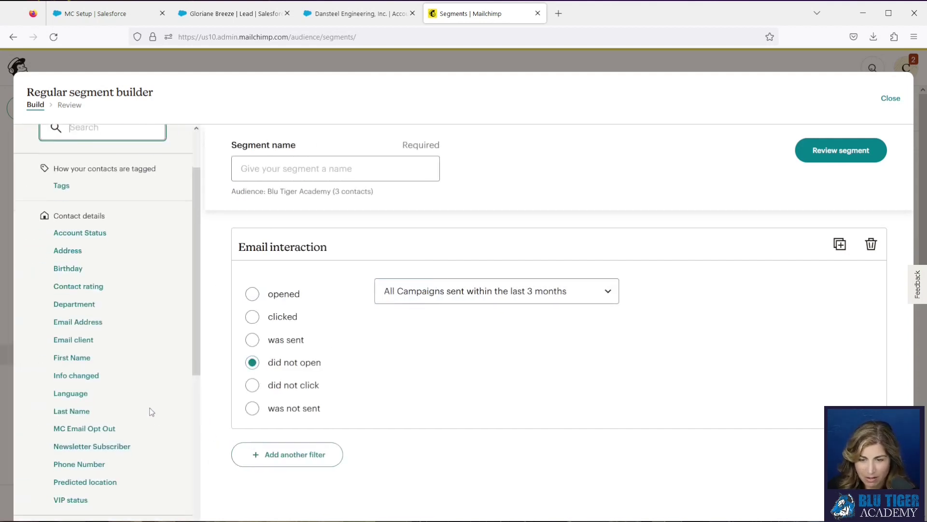
scroll(152, 411, down, 5)
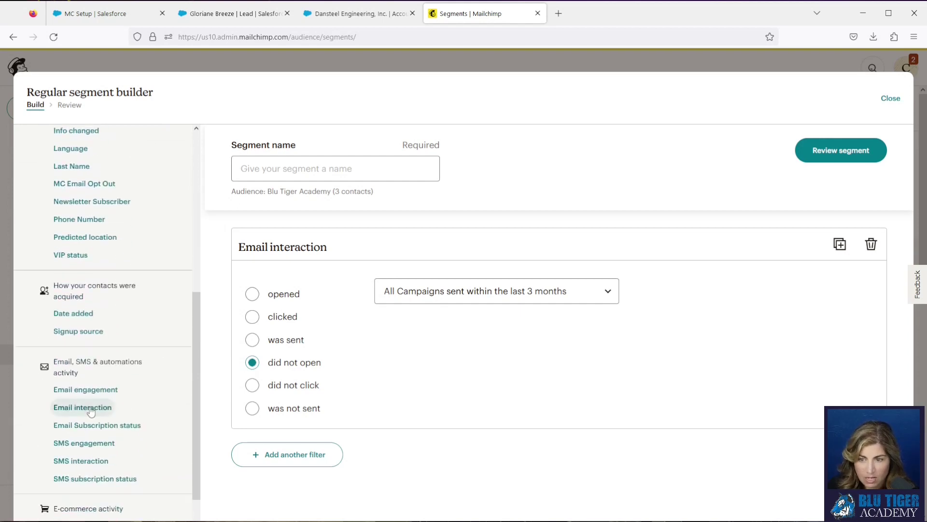
click(91, 410)
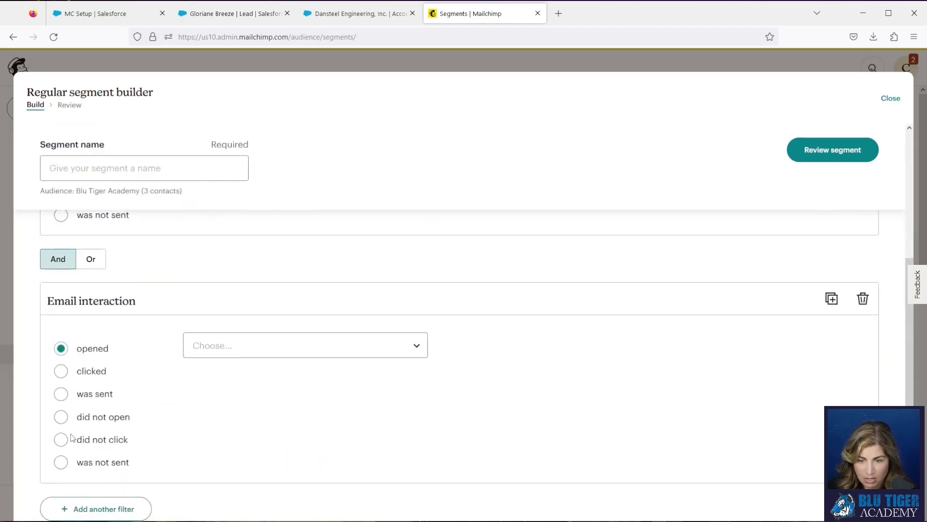
click(61, 440)
scroll(145, 302, up, 3)
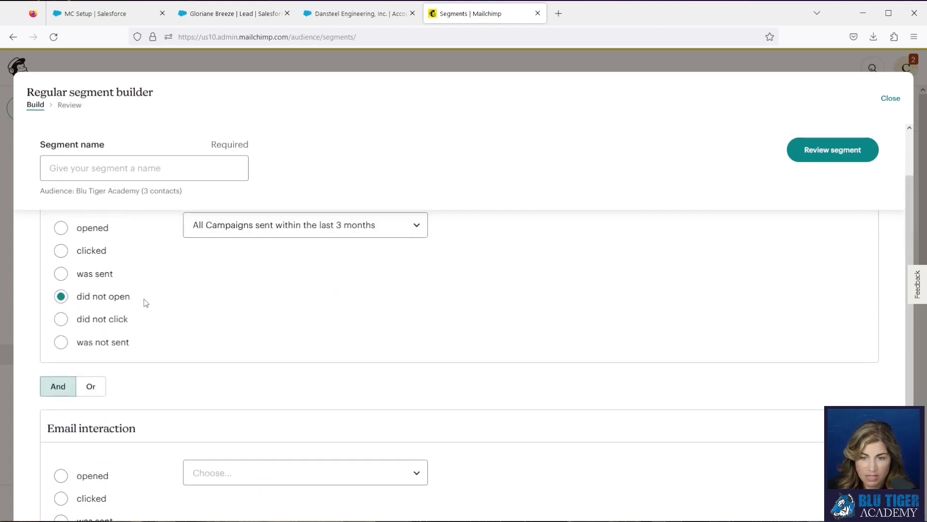
scroll(139, 420, down, 3)
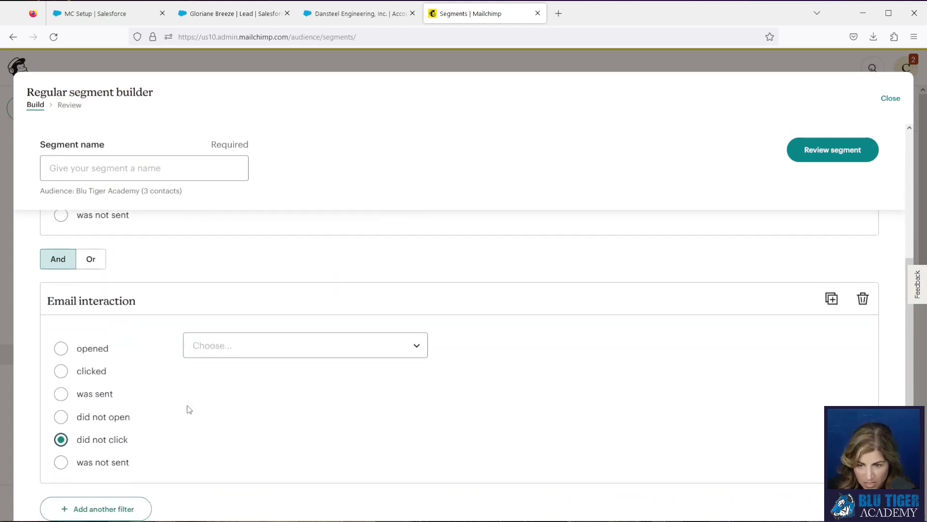
click(209, 353)
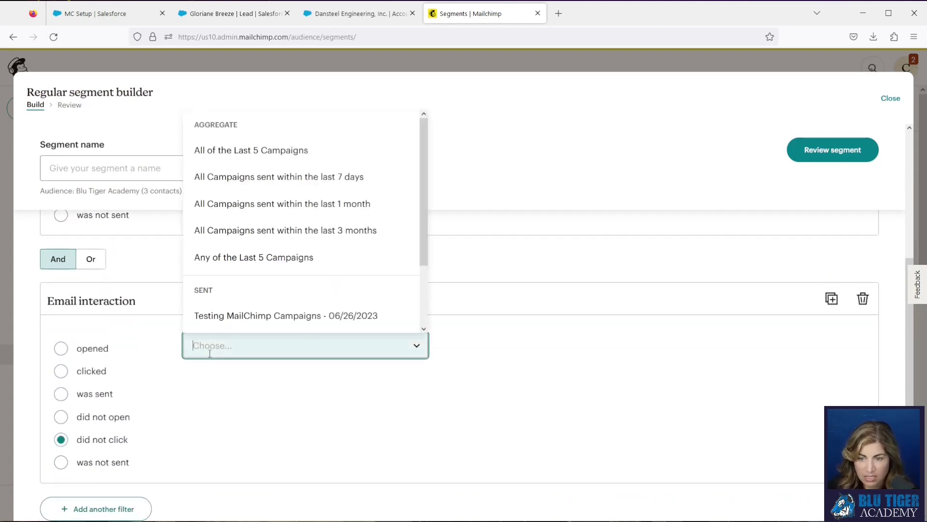
click(276, 232)
scroll(243, 419, up, 4)
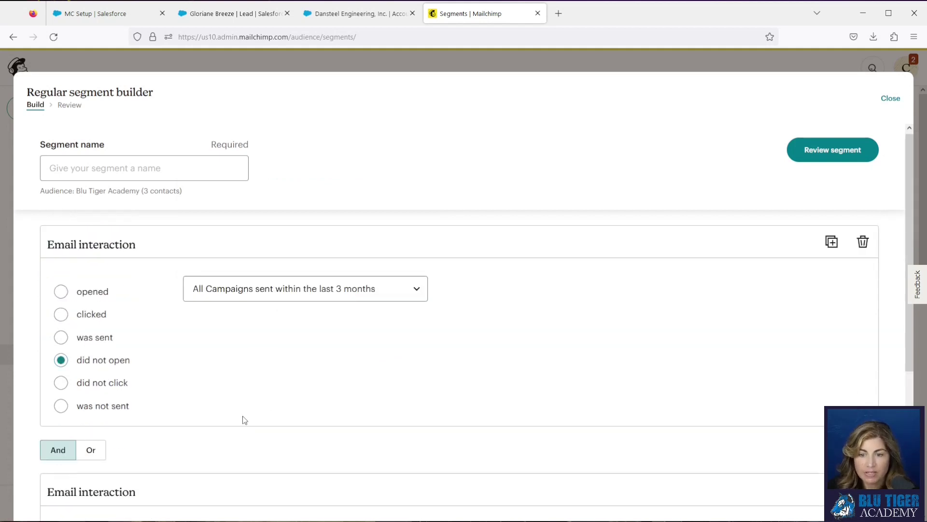
scroll(245, 419, down, 4)
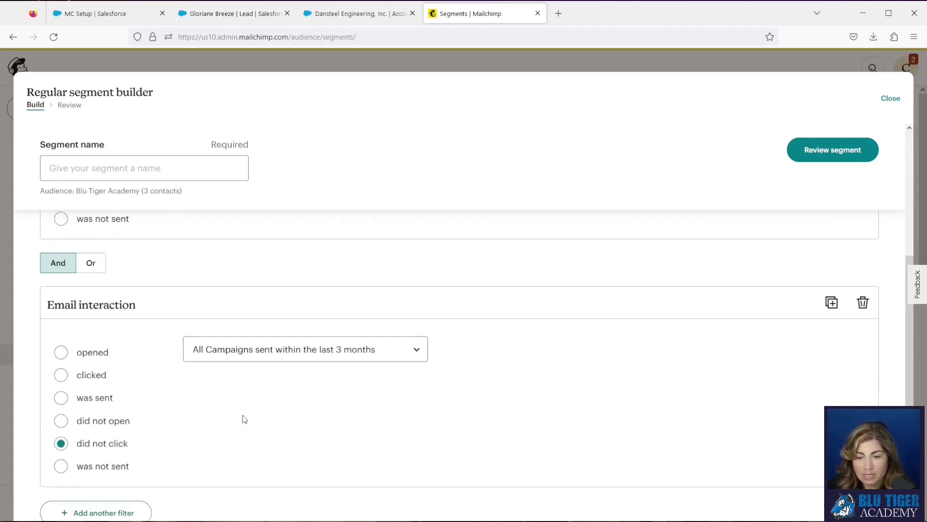
click(134, 488)
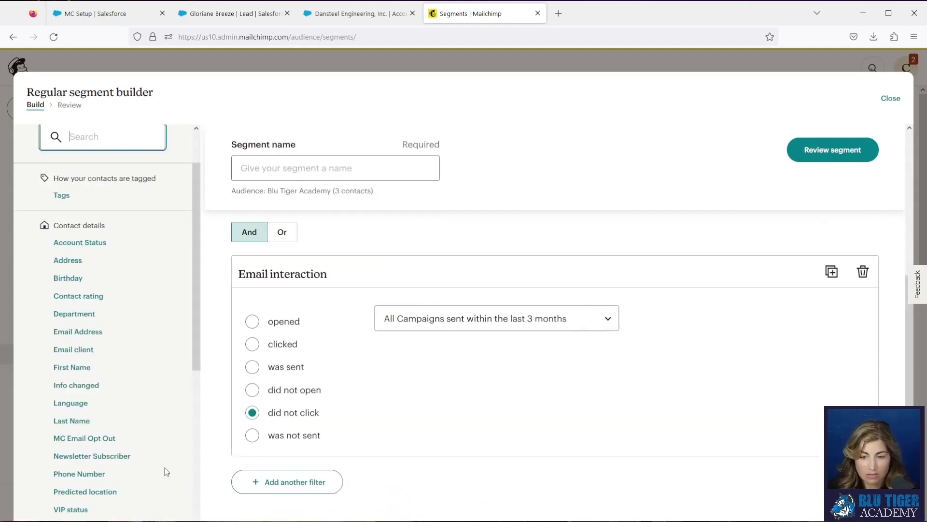
scroll(152, 450, down, 4)
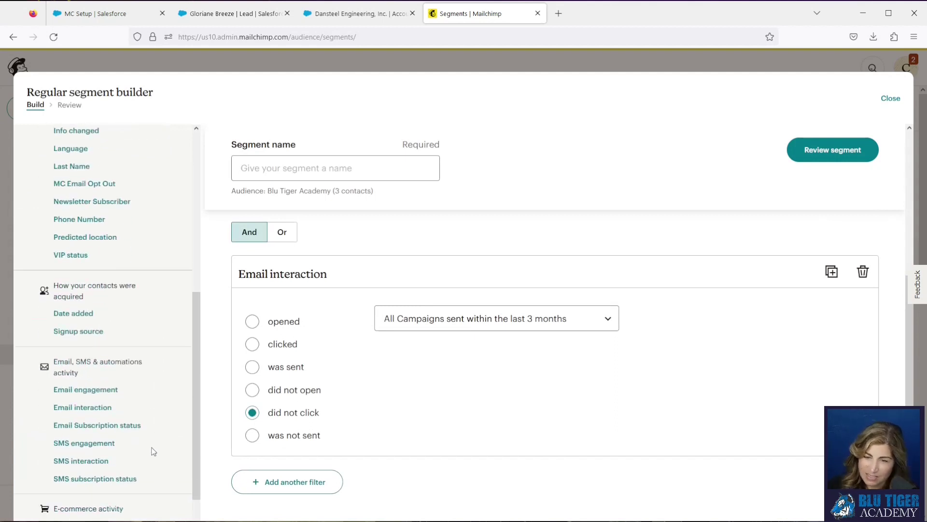
click(103, 408)
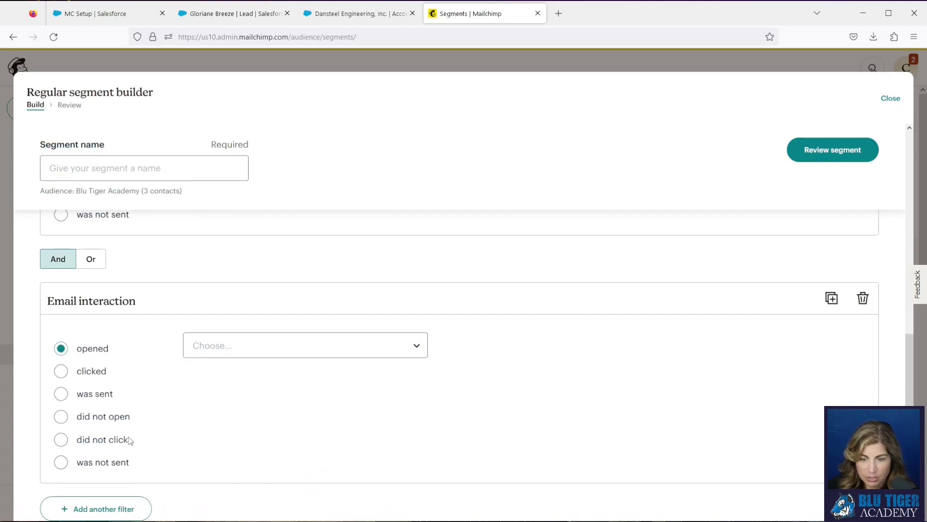
click(189, 343)
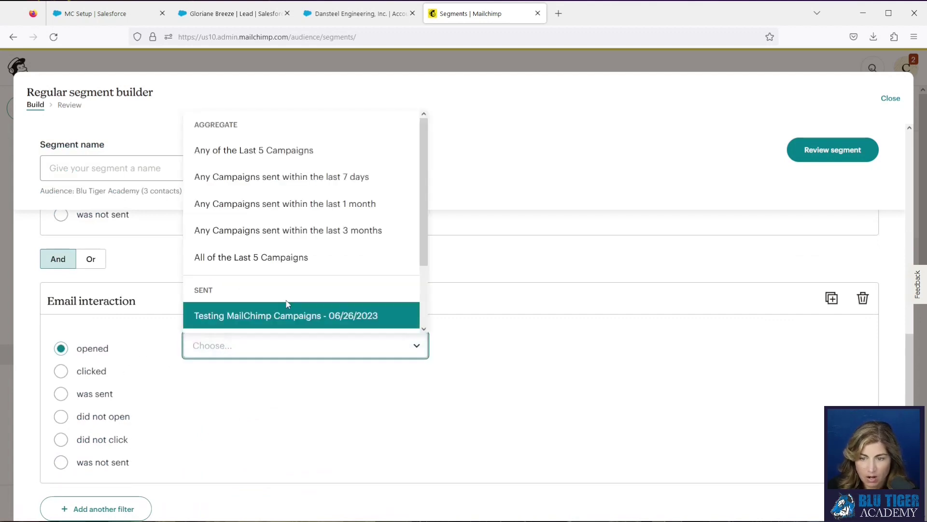
click(107, 417)
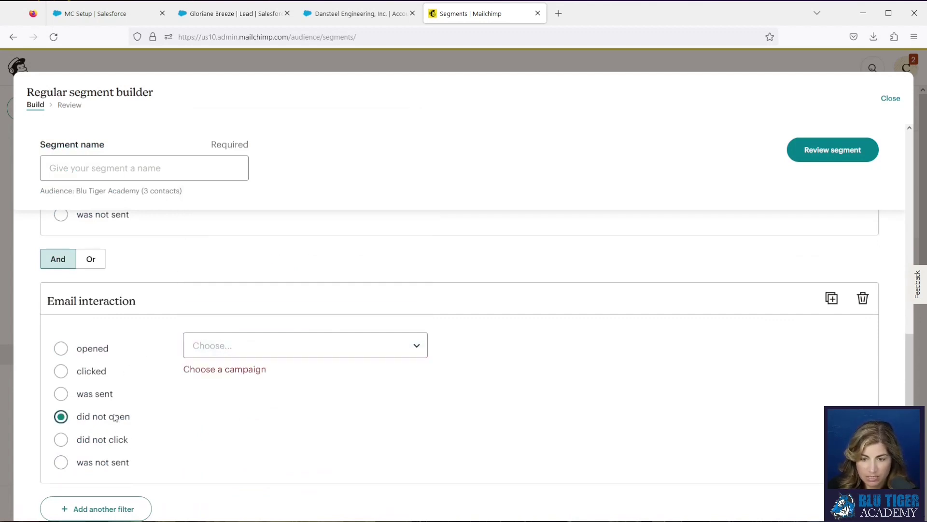
click(211, 358)
scroll(289, 288, down, 3)
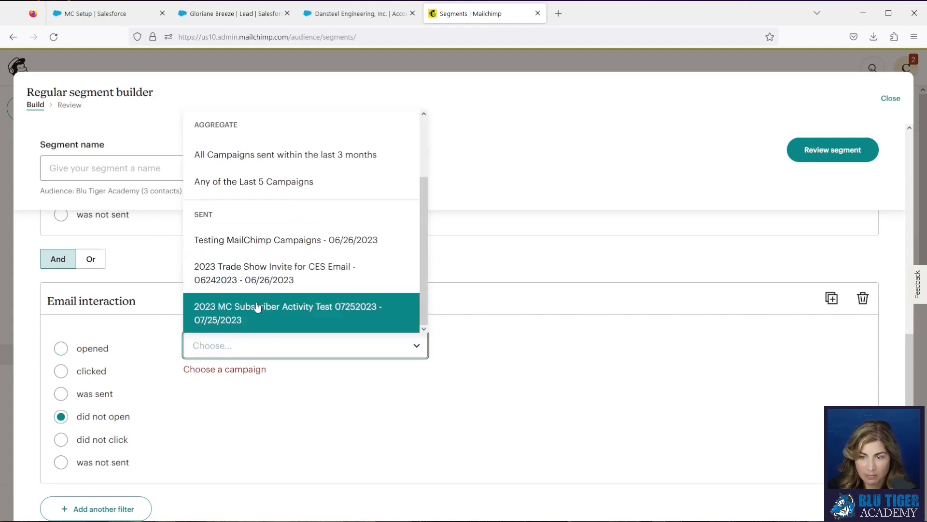
click(287, 440)
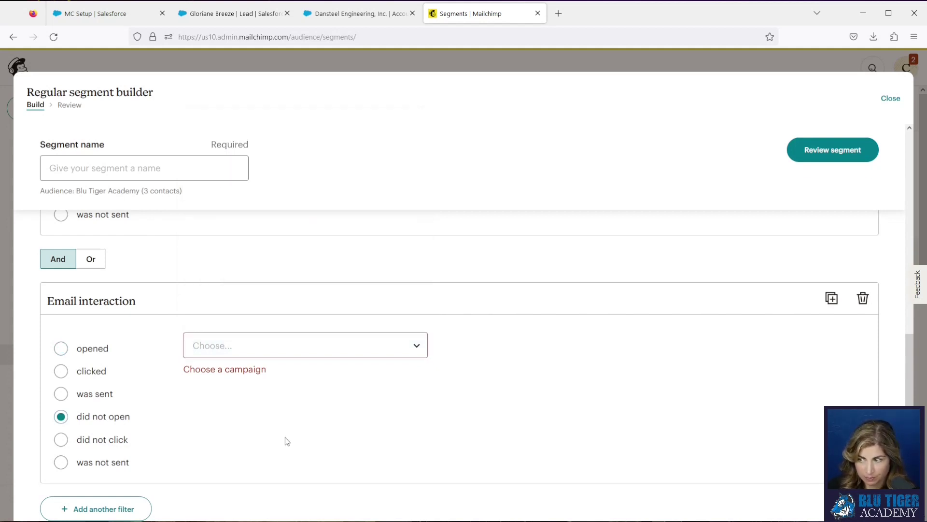
scroll(133, 266, up, 4)
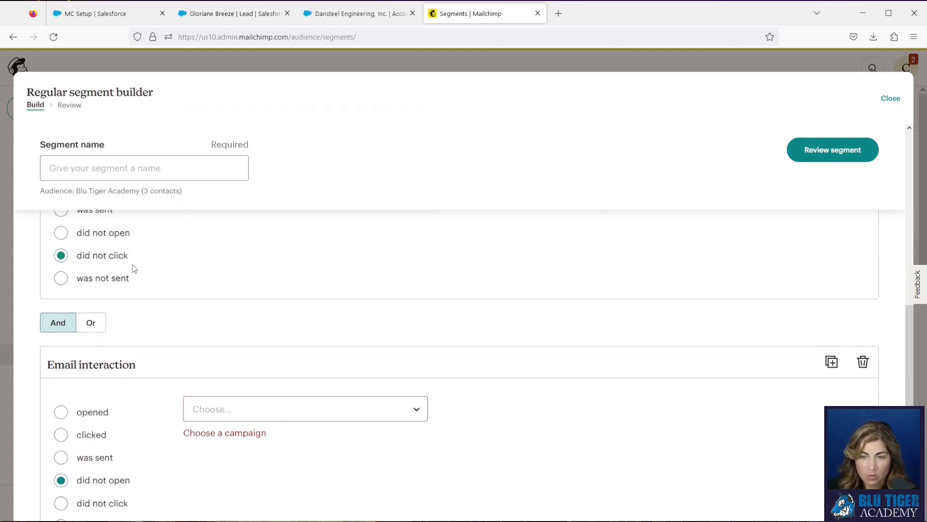
scroll(134, 268, up, 1)
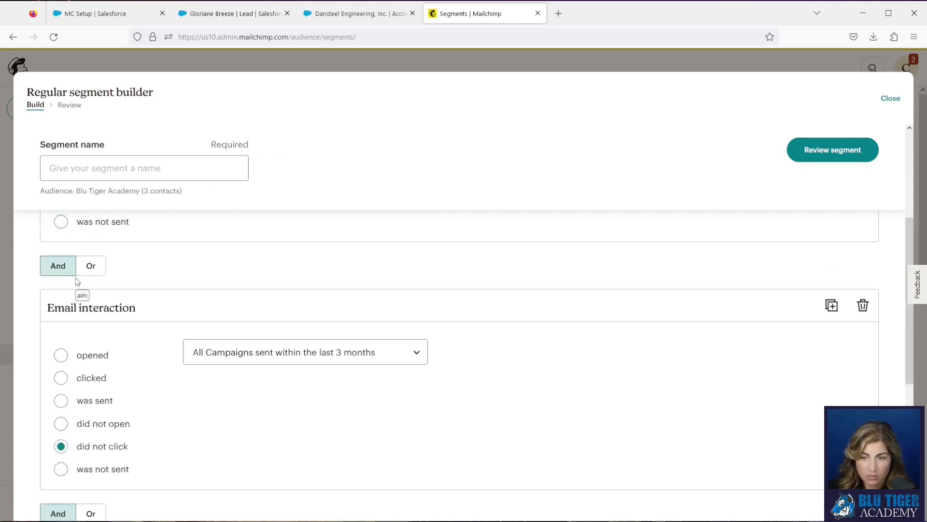
scroll(142, 313, down, 5)
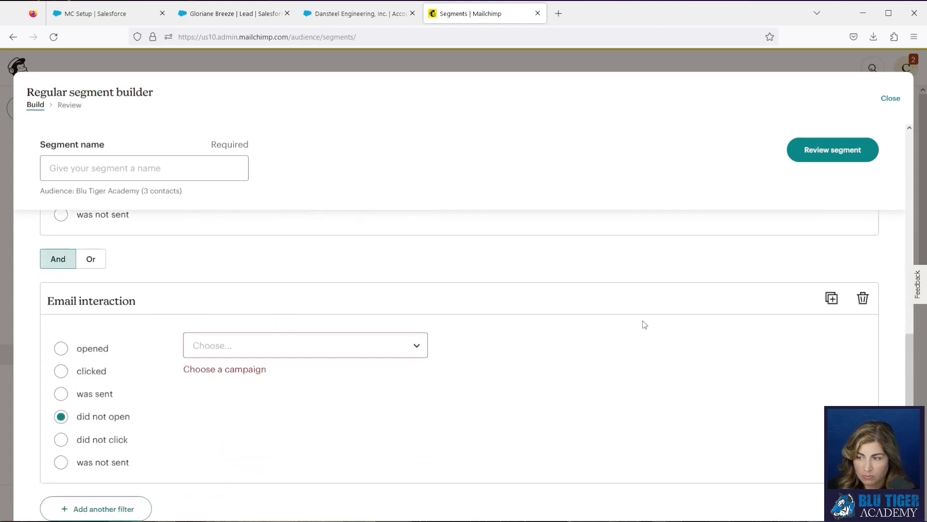
click(863, 299)
- Name the segment "No Clicks, No Opens Last 3 Months", then review and save it
scroll(250, 305, up, 4)
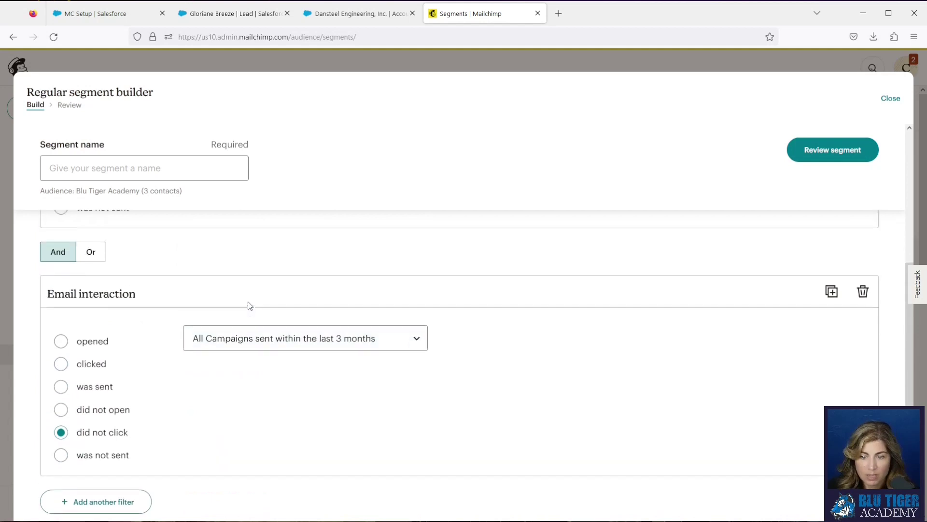
click(125, 169)
text(No Clicks, No Opens Last)
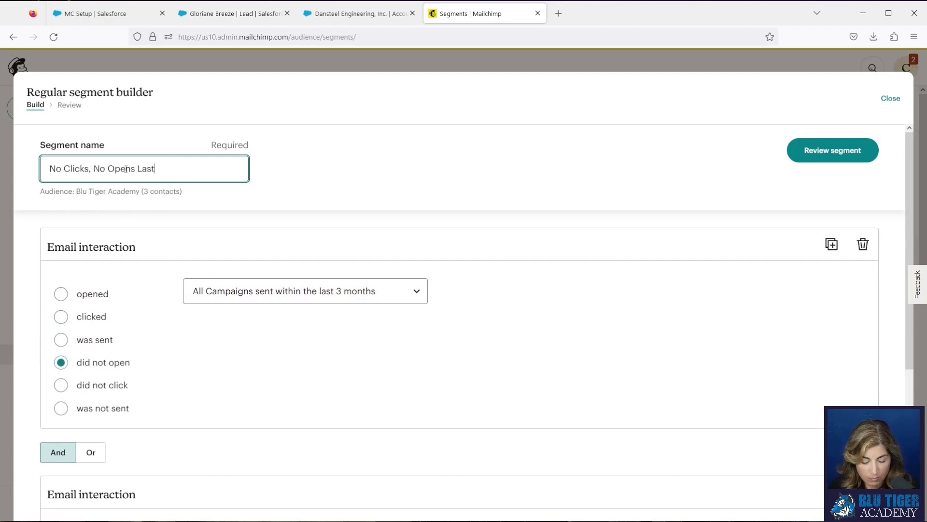
text( 3 Months)
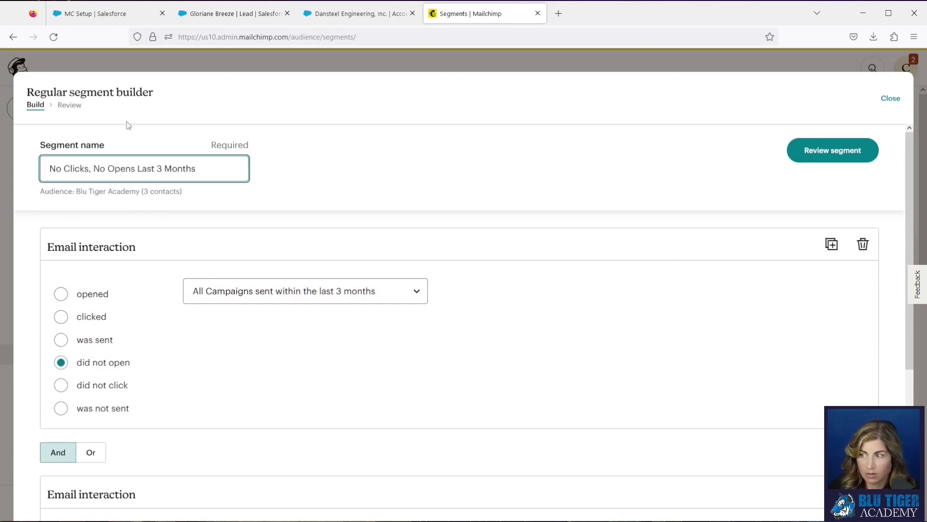
click(854, 158)
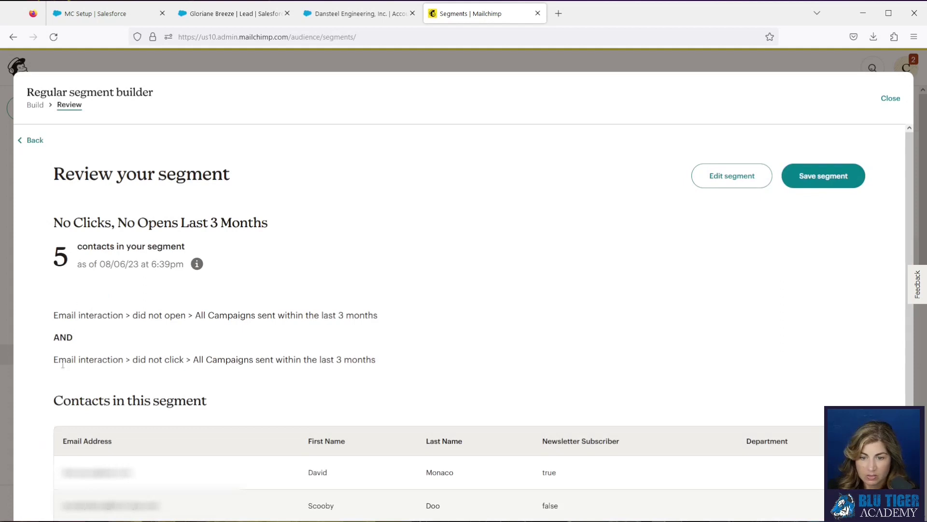
click(832, 176)
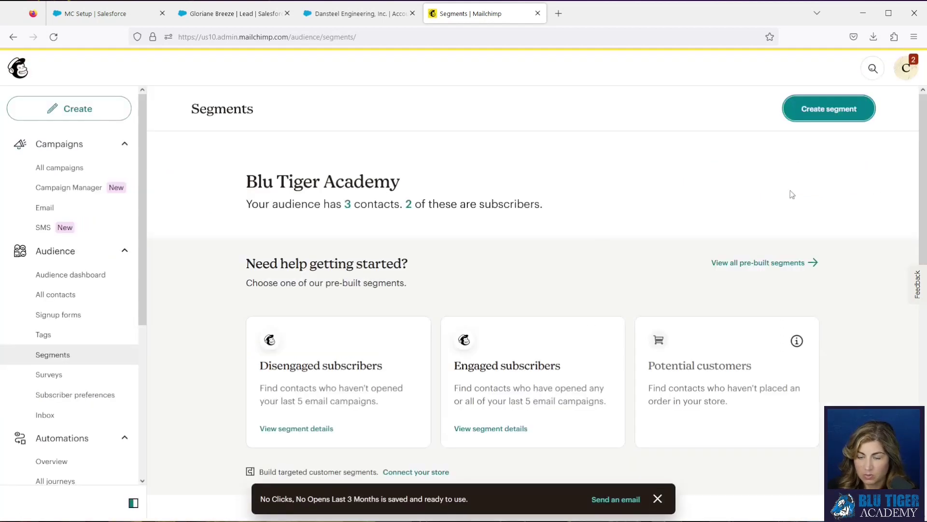
- Go to all contacts in the audience, clear the current segment conditions and view the saved Cleaned Contacts segment
click(41, 296)
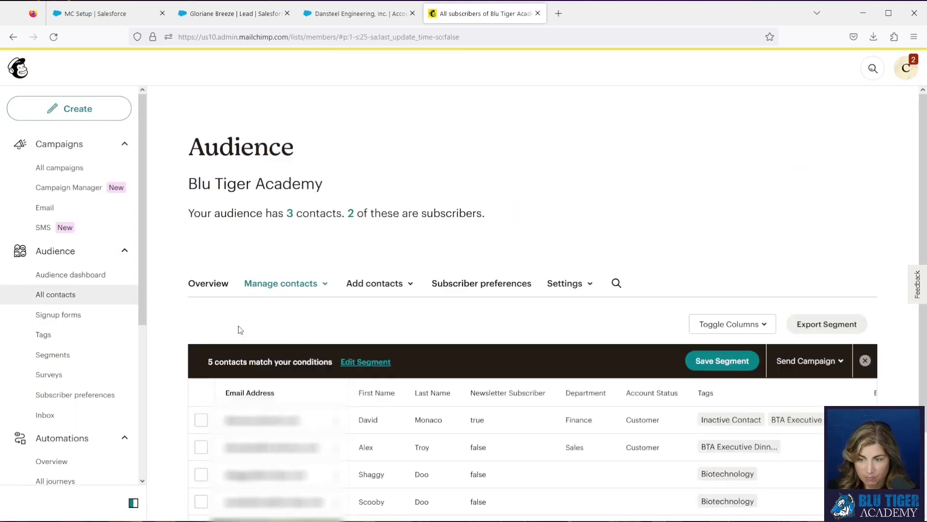
click(865, 360)
click(332, 368)
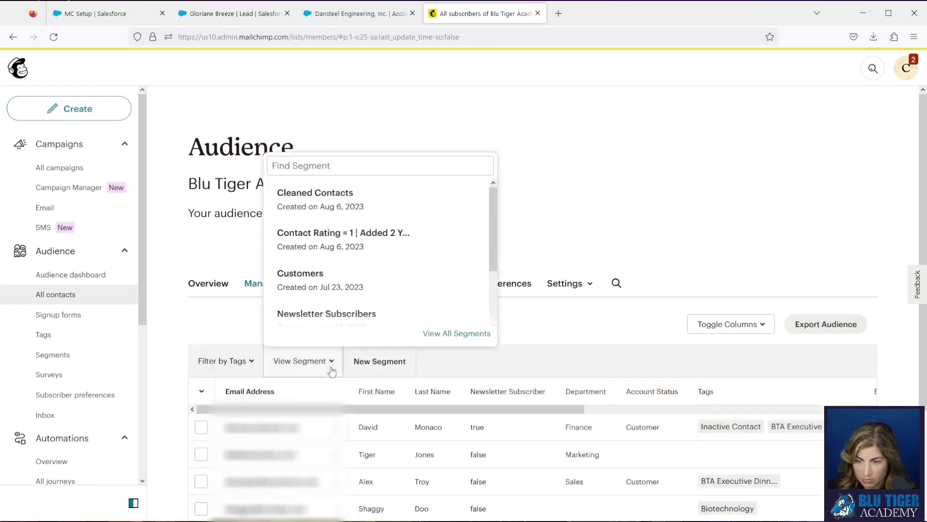
click(309, 204)
scroll(301, 318, down, 1)
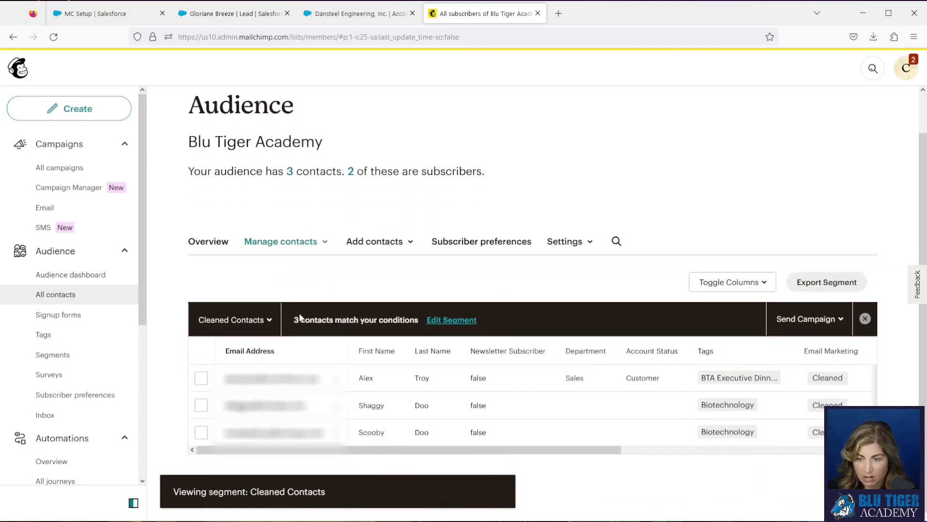
- Select all three contacts in the Cleaned Contacts segment and look at the available bulk actions, including Archive, without applying one
click(207, 406)
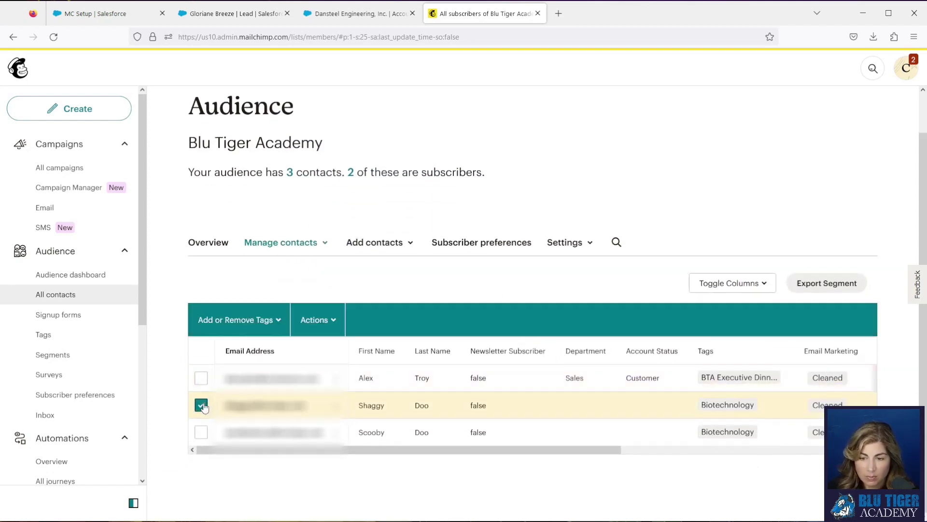
click(200, 379)
click(201, 432)
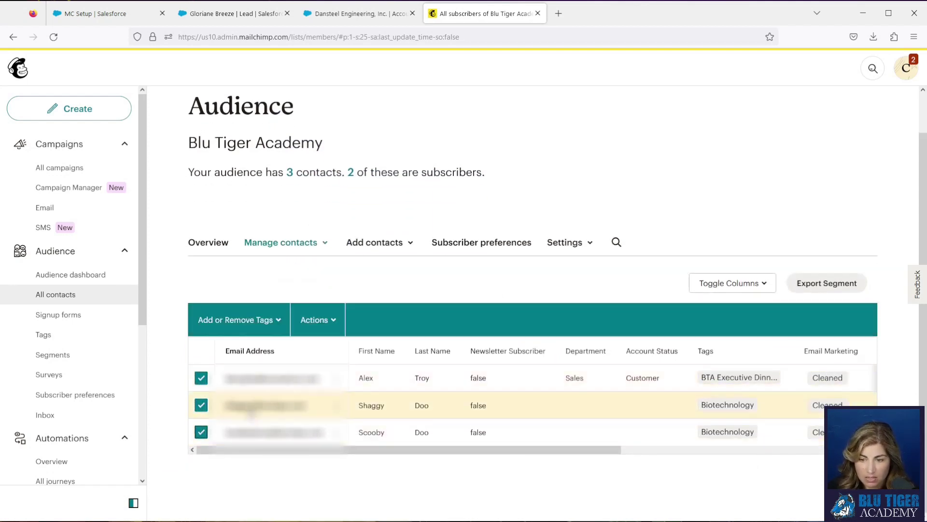
click(310, 326)
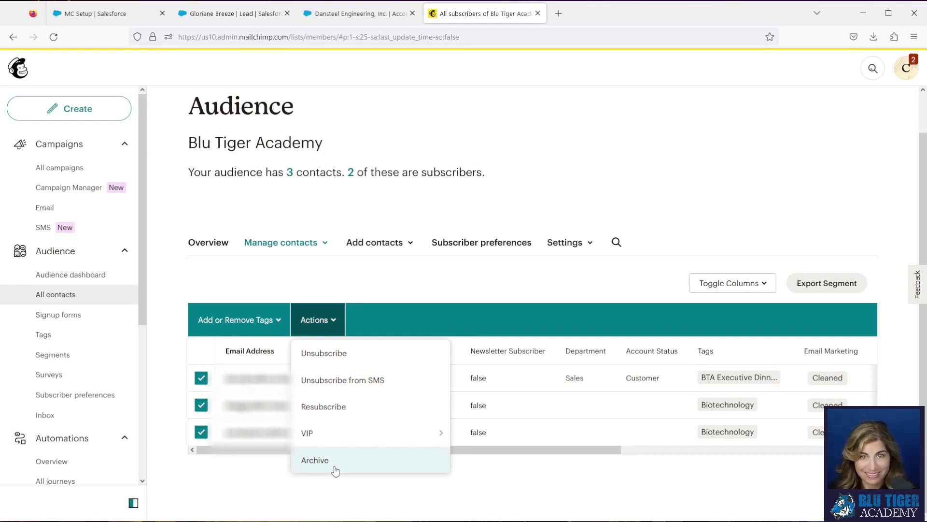
click(268, 490)
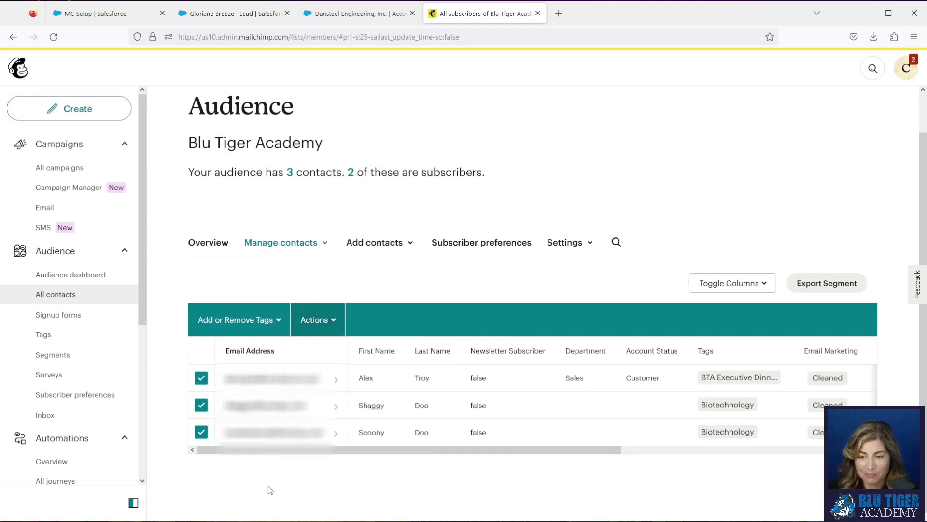